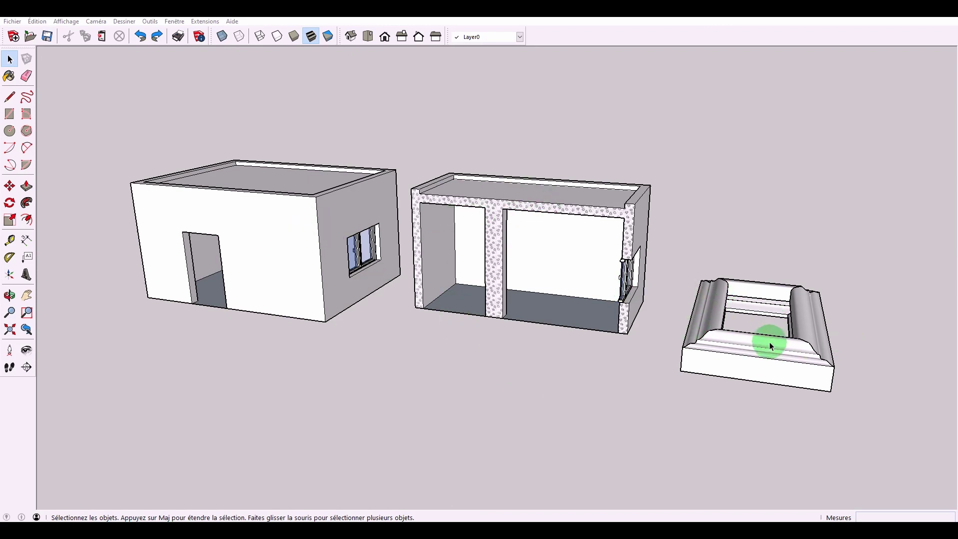
# Orbit and zoom the scene around the house and boxes toward the moulding frame.
pyautogui.moveTo(718, 336); pyautogui.dragTo(735, 398, button='middle')
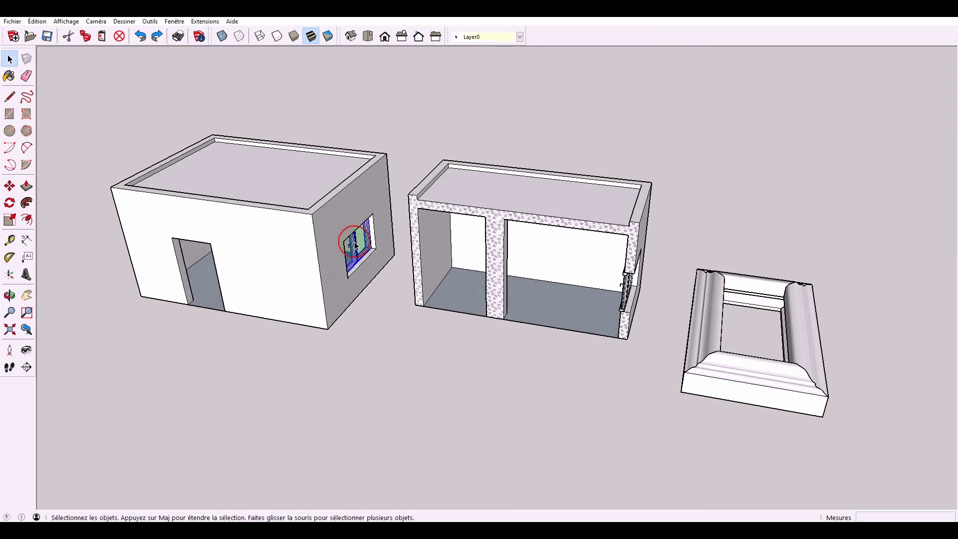
pyautogui.click(220, 259)
pyautogui.moveTo(220, 259)
pyautogui.mouseDown(button='middle')
pyautogui.moveTo(369, 178)
pyautogui.moveTo(350, 200)
pyautogui.mouseUp(button='middle')
pyautogui.click(197, 289)
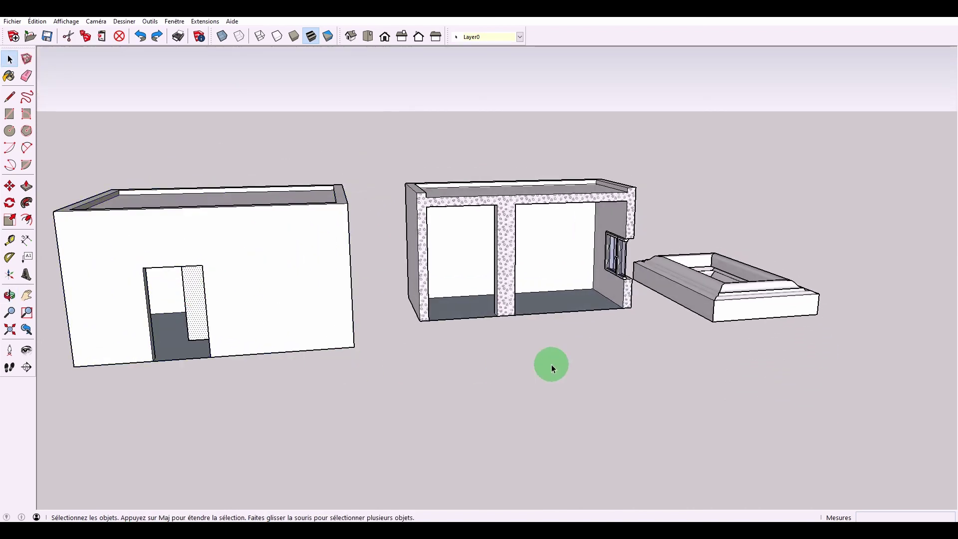
pyautogui.moveTo(552, 365); pyautogui.dragTo(390, 390, button='middle')
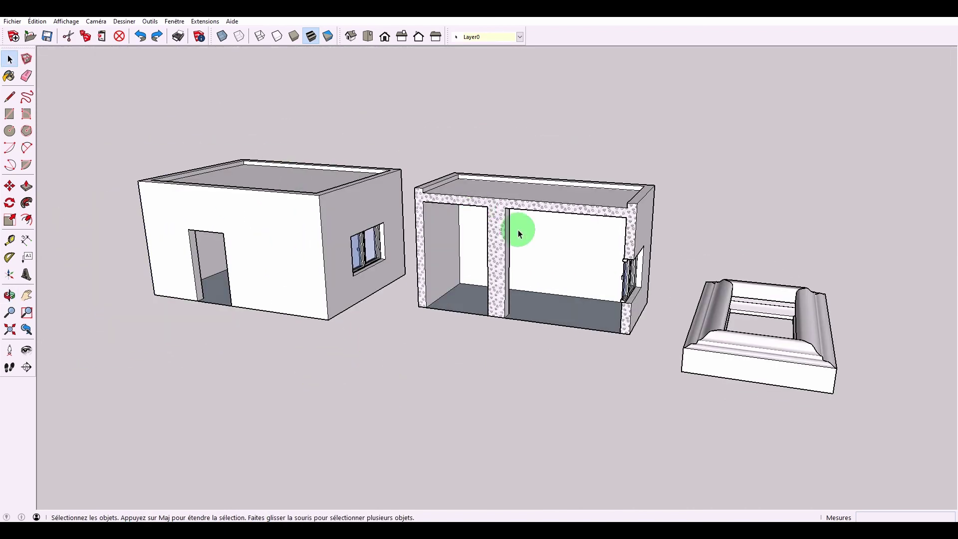
pyautogui.moveTo(447, 385)
pyautogui.mouseDown(button='middle')
pyautogui.moveTo(565, 378)
pyautogui.moveTo(297, 315)
pyautogui.mouseUp(button='middle')
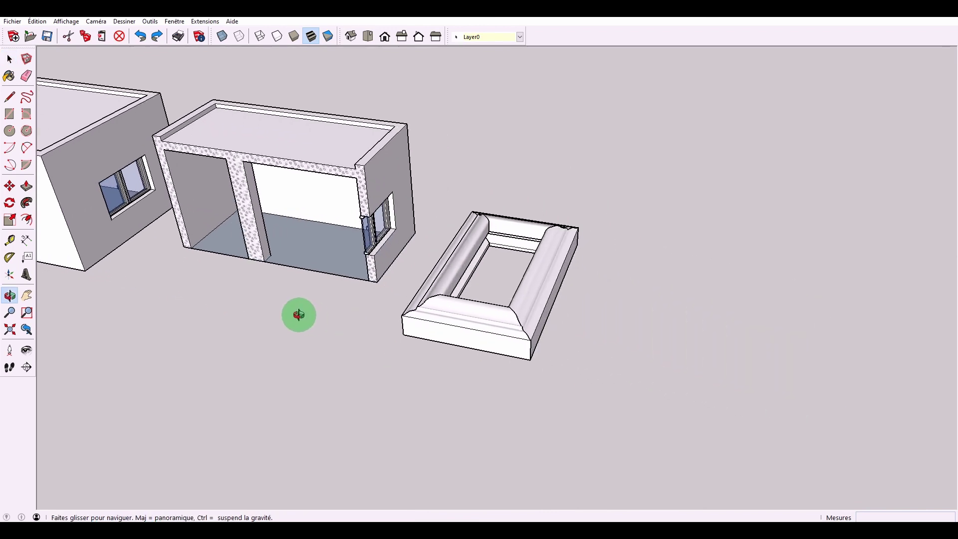
pyautogui.scroll(2, 325, 345)
pyautogui.scroll(3, 449, 325)
pyautogui.moveTo(449, 325)
pyautogui.mouseDown(button='middle')
pyautogui.moveTo(400, 337)
pyautogui.moveTo(473, 374)
pyautogui.mouseUp(button='middle')
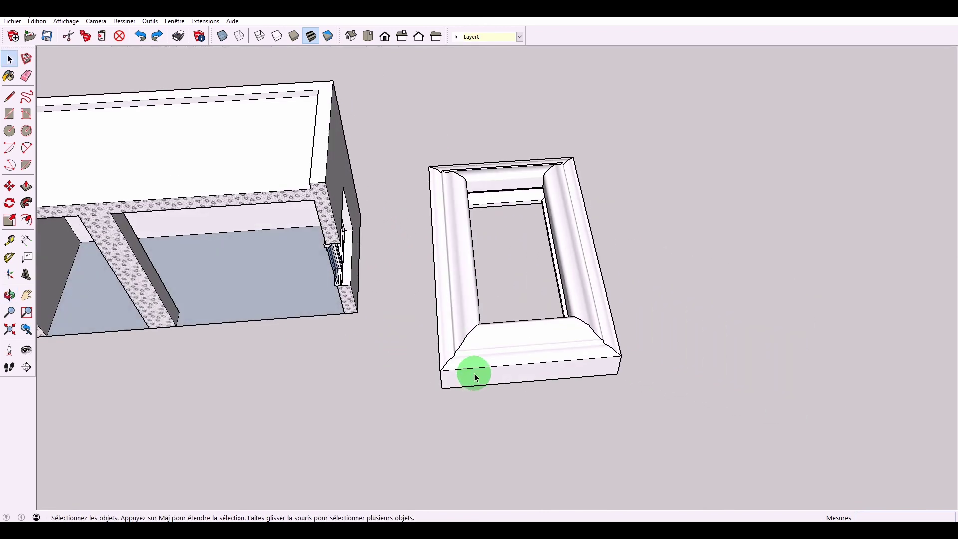
pyautogui.scroll(2, 479, 365)
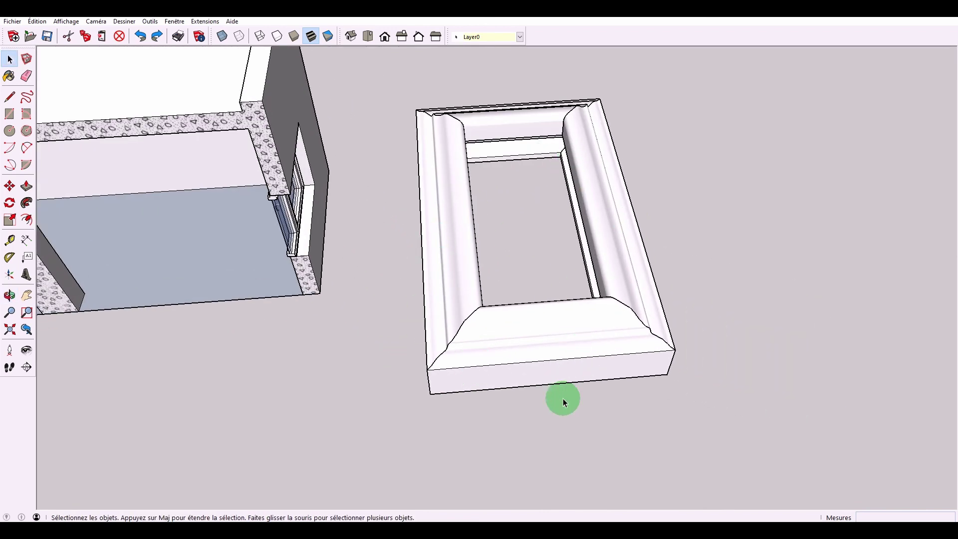
pyautogui.moveTo(574, 398); pyautogui.dragTo(581, 427, button='middle')
# Move the frame's right side piece off to the right of the other sides.
pyautogui.press('m')
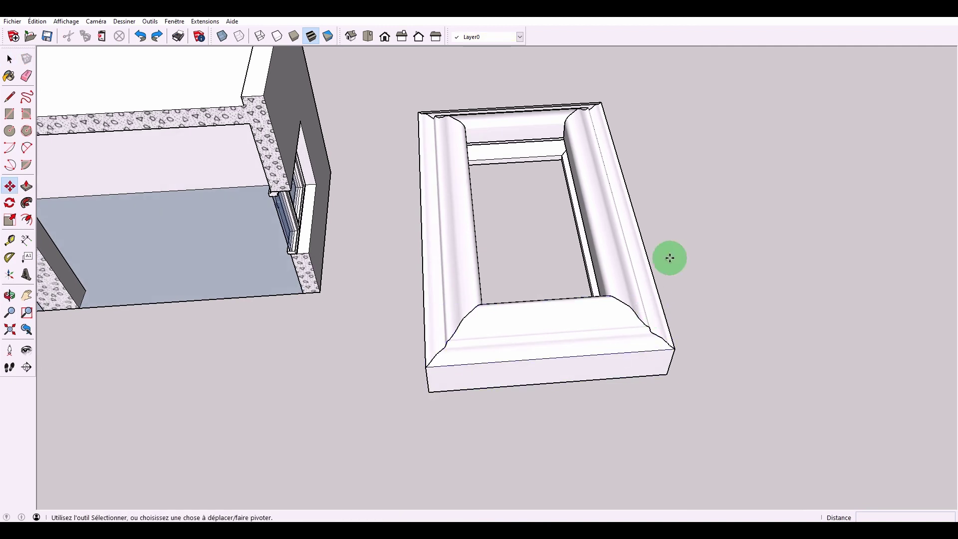
pyautogui.click(615, 245)
pyautogui.click(713, 231)
pyautogui.press('space')
pyautogui.click(722, 369)
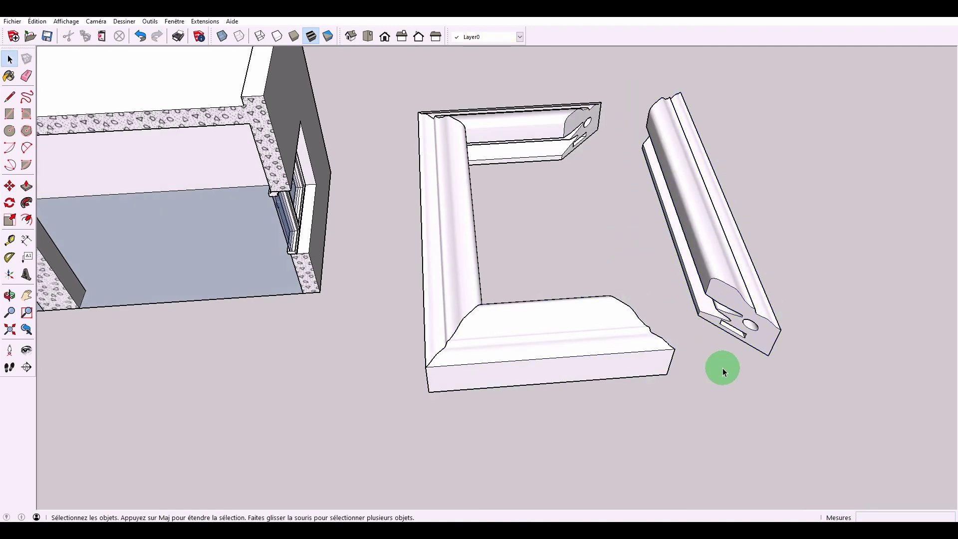
# Orbit and zoom to view the separated frame pieces.
pyautogui.moveTo(274, 242)
pyautogui.mouseDown(button='middle')
pyautogui.moveTo(347, 302)
pyautogui.moveTo(431, 227)
pyautogui.mouseUp(button='middle')
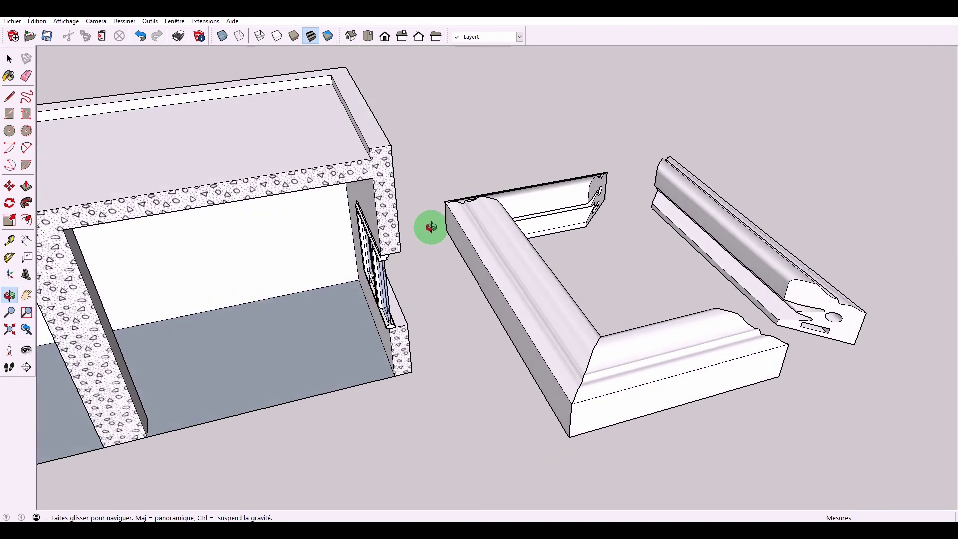
pyautogui.scroll(3, 415, 225)
pyautogui.scroll(2, 397, 223)
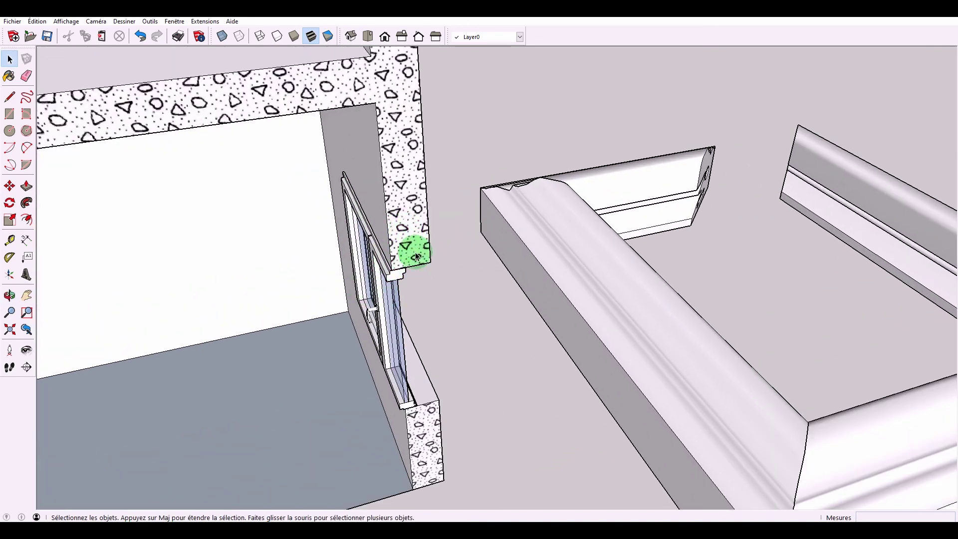
pyautogui.scroll(-3, 463, 349)
pyautogui.scroll(-3, 464, 349)
pyautogui.scroll(-2, 463, 349)
pyautogui.scroll(-1, 447, 349)
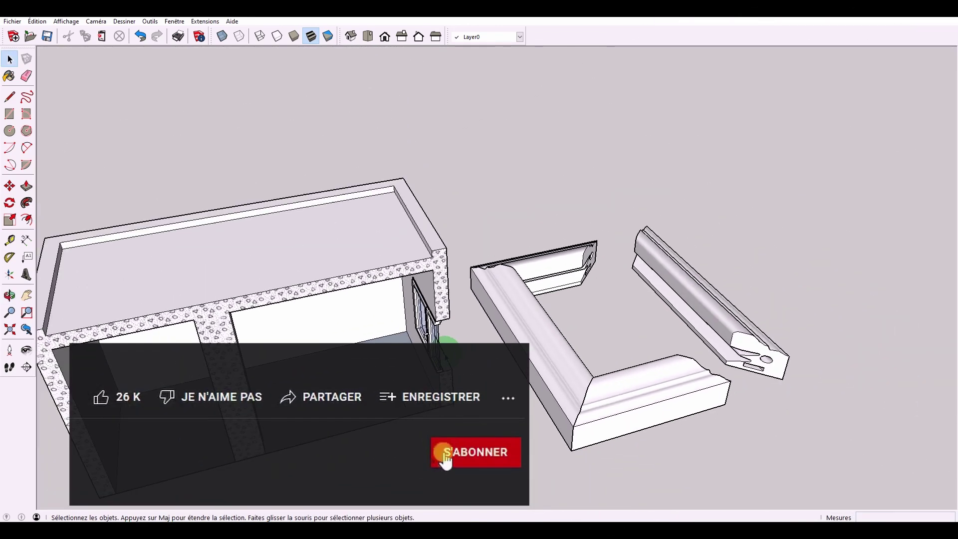
pyautogui.scroll(-2, 448, 349)
pyautogui.scroll(-3, 440, 337)
pyautogui.scroll(-3, 533, 332)
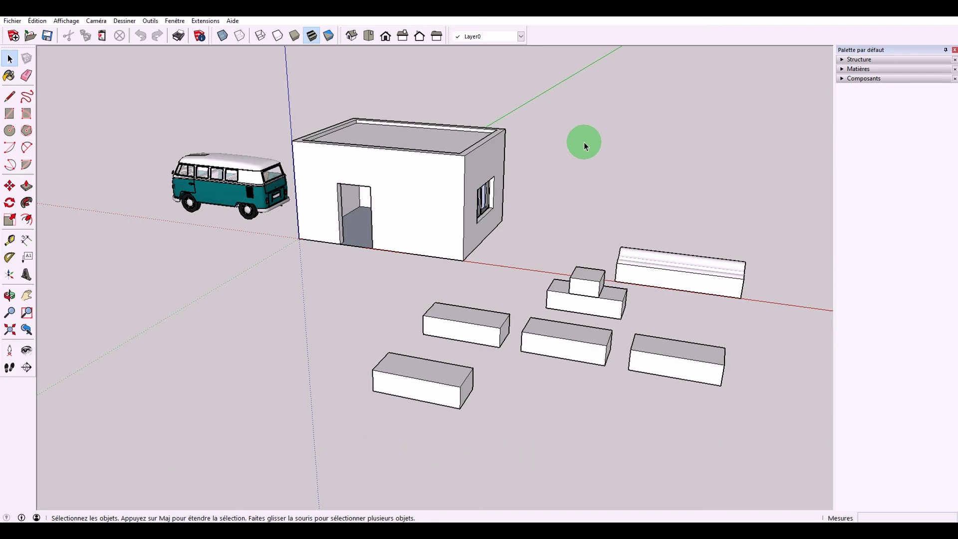
pyautogui.click(433, 372)
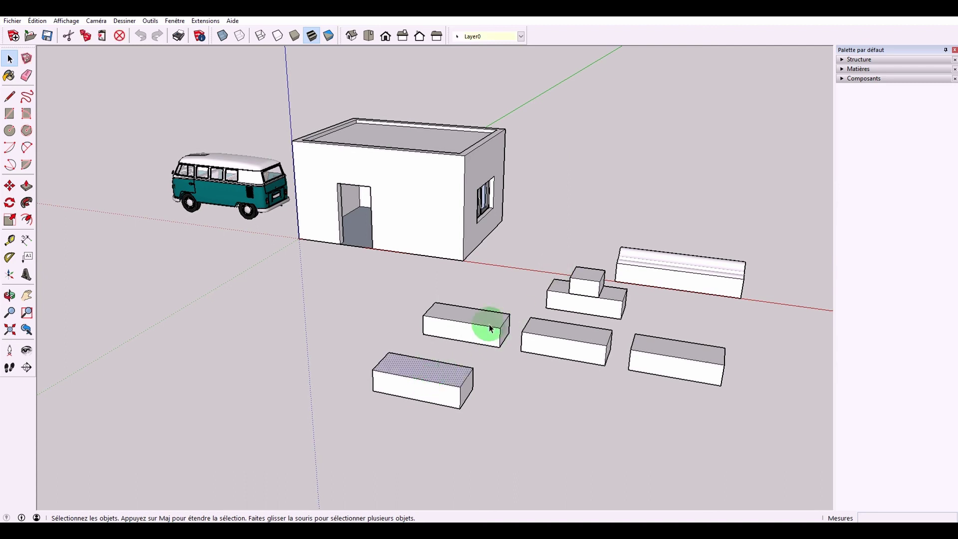
pyautogui.click(462, 352)
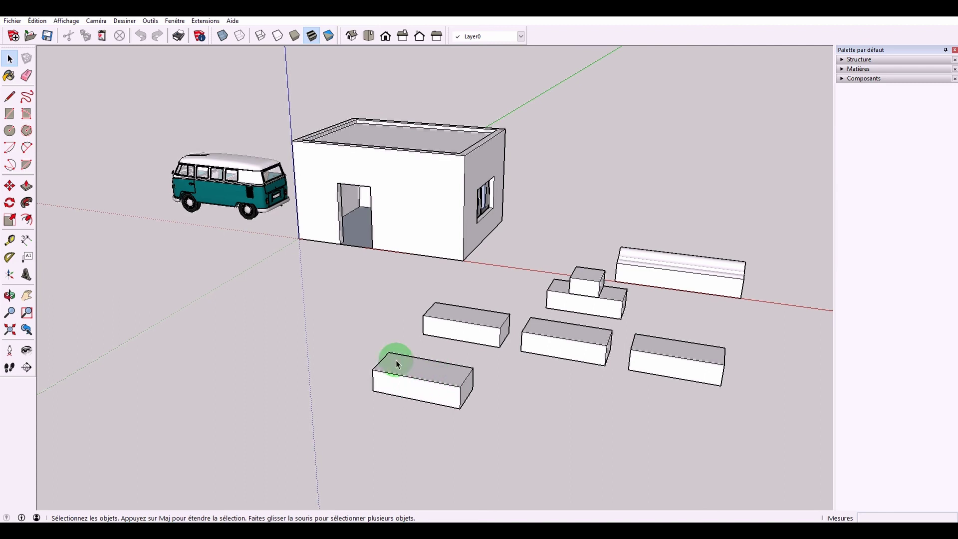
# Place a section plane on the front-left box and move it 361mm along the box.
pyautogui.click(27, 368)
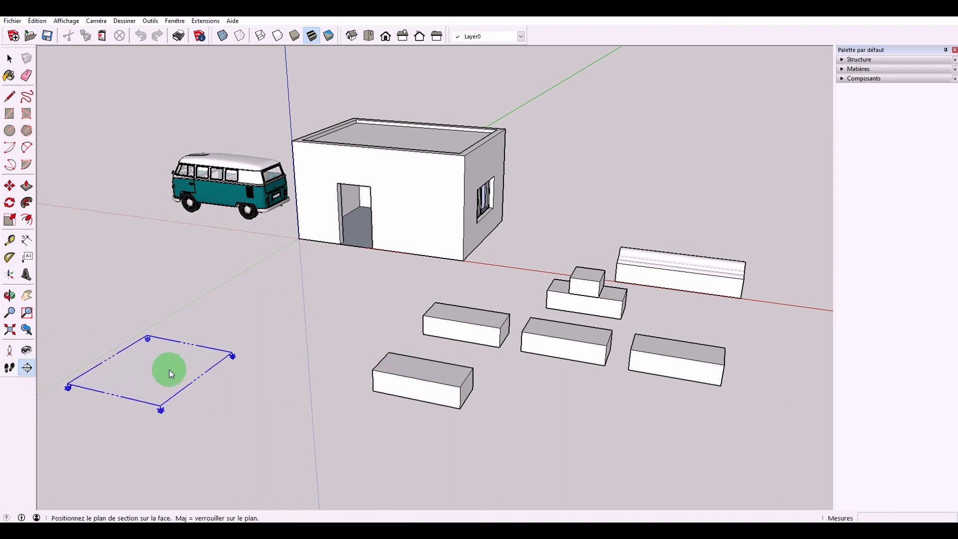
pyautogui.click(409, 388)
pyautogui.press('space')
pyautogui.moveTo(479, 391)
pyautogui.mouseDown(button='middle')
pyautogui.moveTo(385, 372)
pyautogui.moveTo(419, 384)
pyautogui.mouseUp(button='middle')
pyautogui.click(323, 410)
pyautogui.press('m')
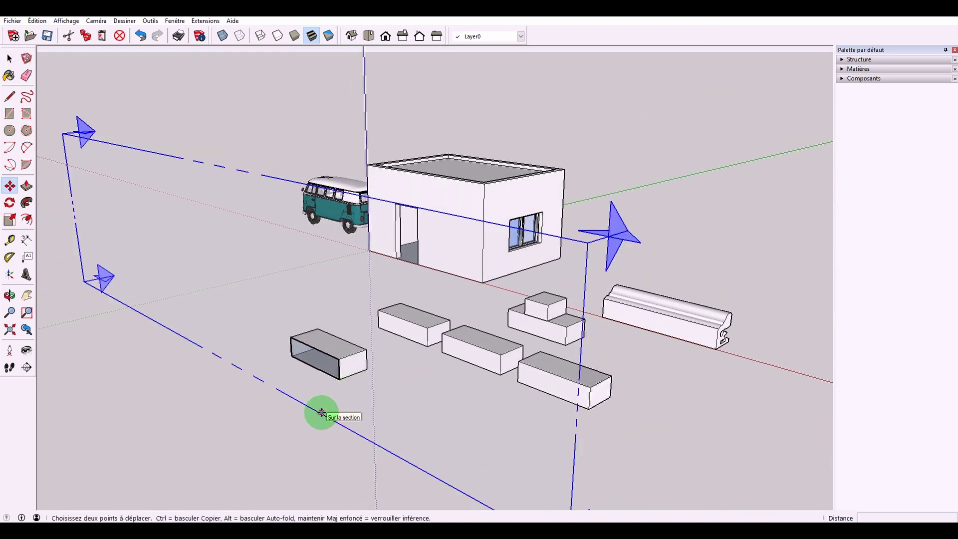
pyautogui.moveTo(322, 412); pyautogui.dragTo(336, 408)
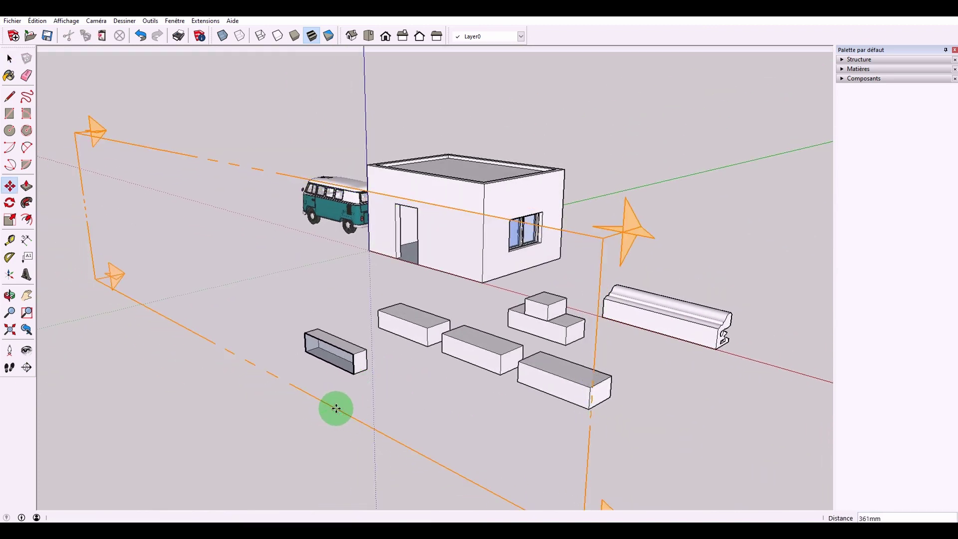
pyautogui.click(336, 408)
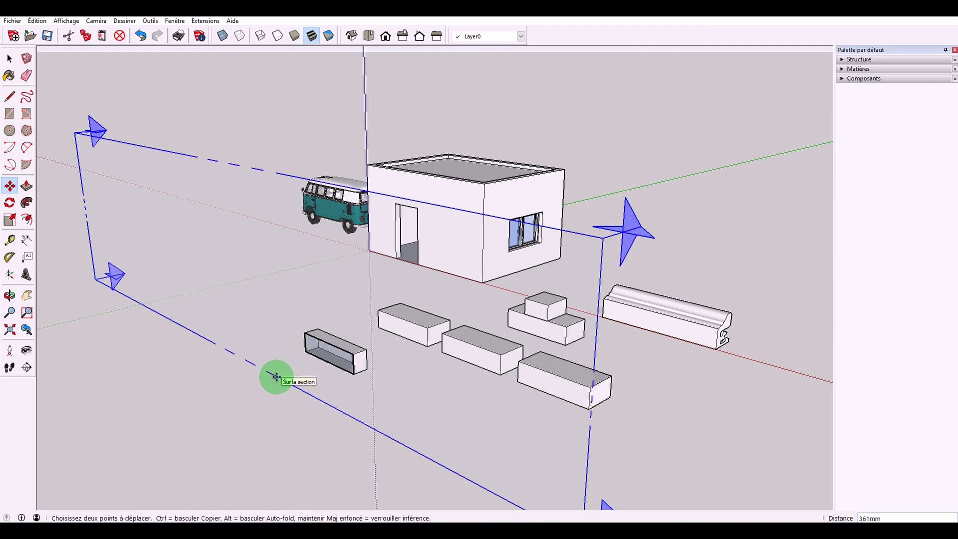
pyautogui.press('space')
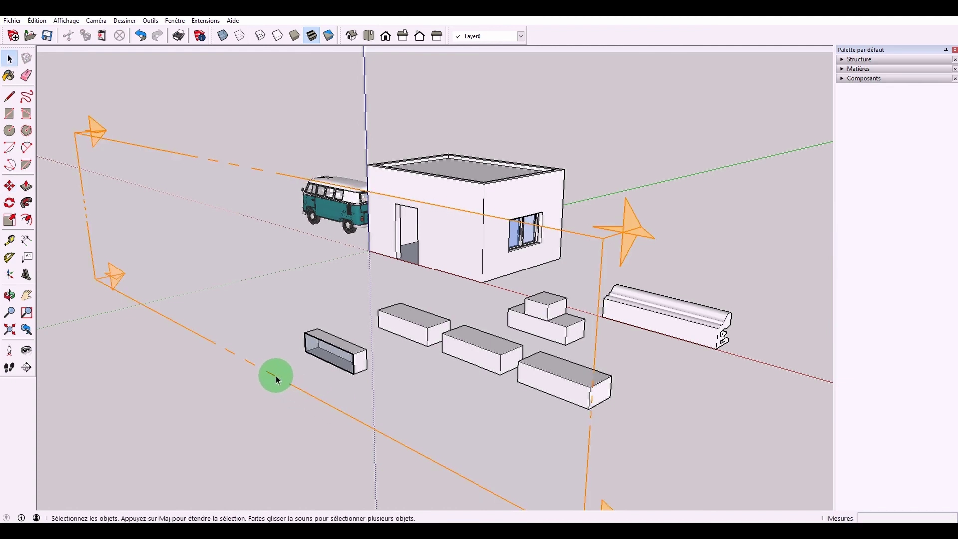
# Create a grouped section slice from the cut, then delete the section plane.
pyautogui.rightClick(277, 380)
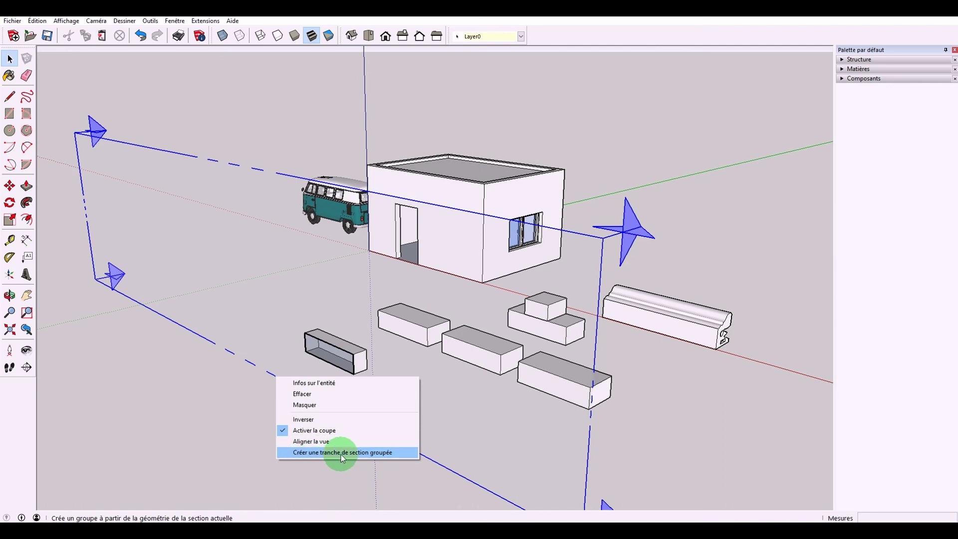
pyautogui.click(385, 453)
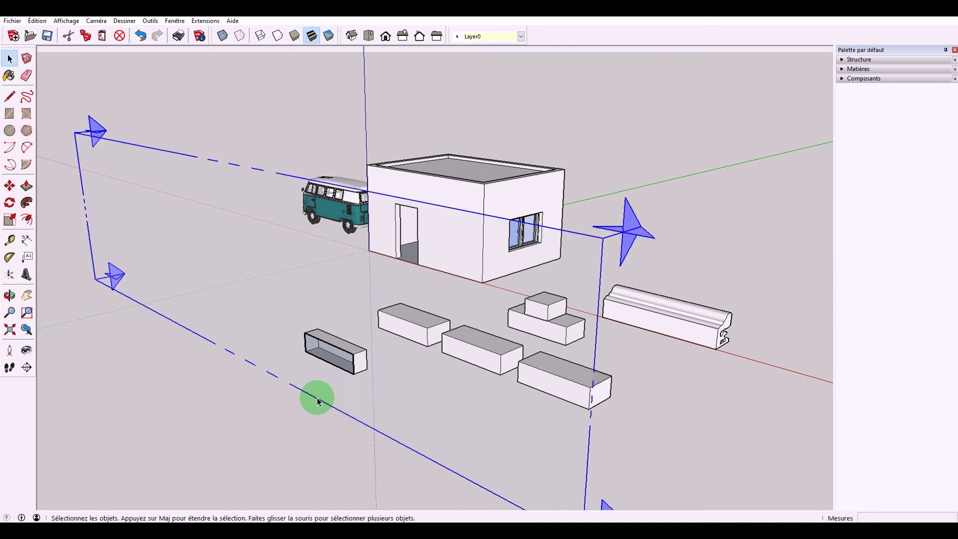
pyautogui.press('Delete')
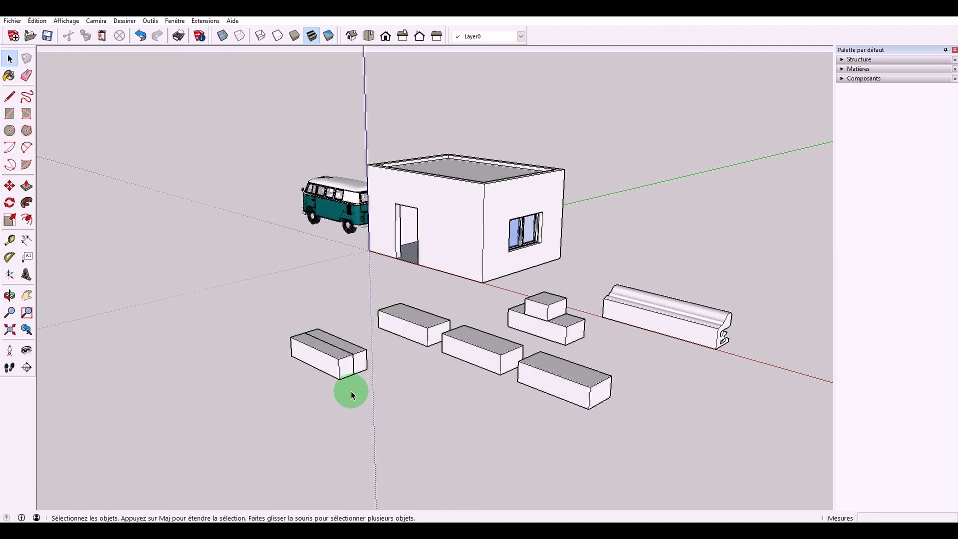
# Explode the section slice group into loose geometry via the model outline.
pyautogui.scroll(2, 352, 394)
pyautogui.scroll(3, 349, 381)
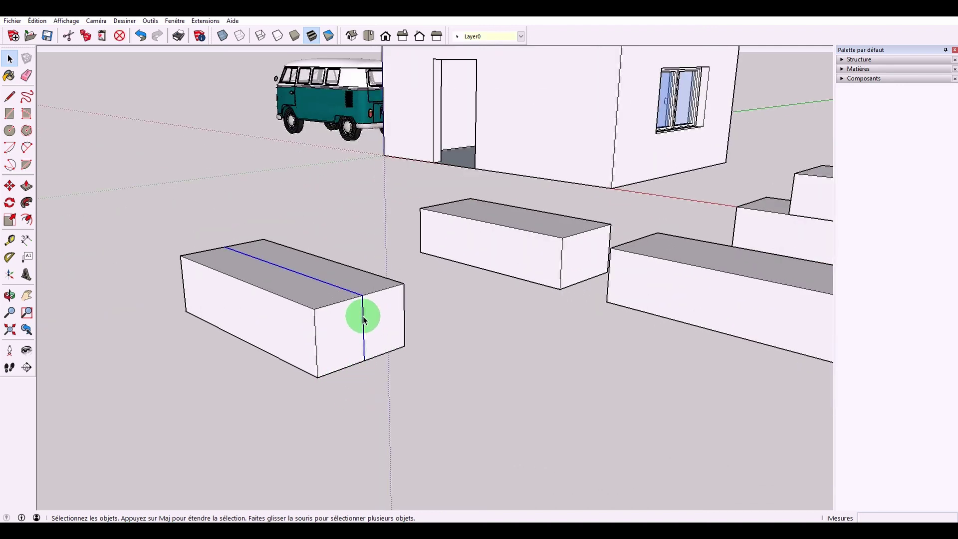
pyautogui.click(844, 61)
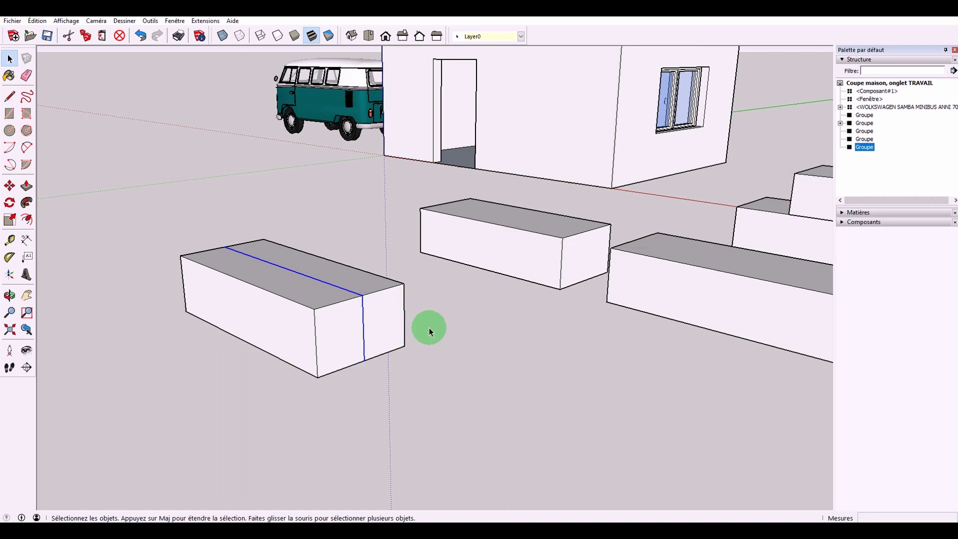
pyautogui.rightClick(364, 320)
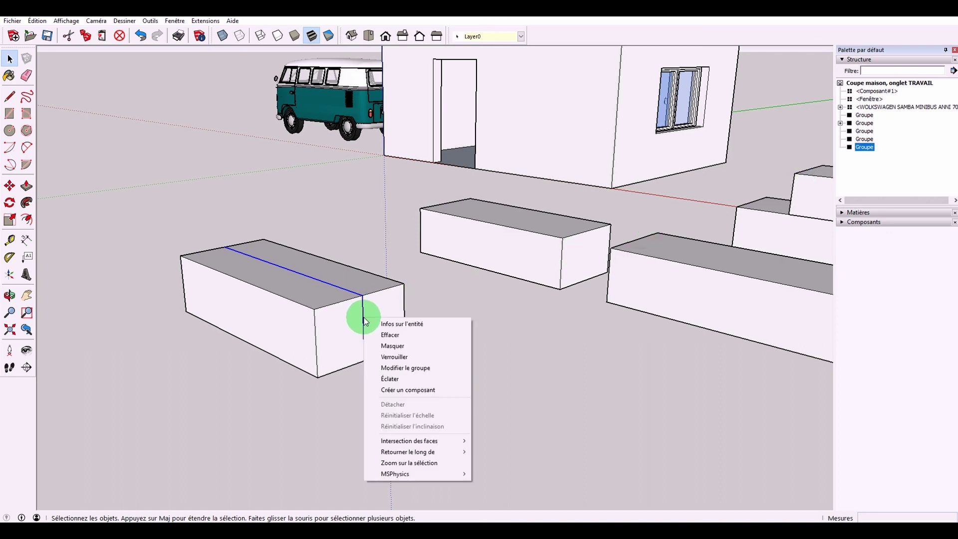
pyautogui.click(387, 378)
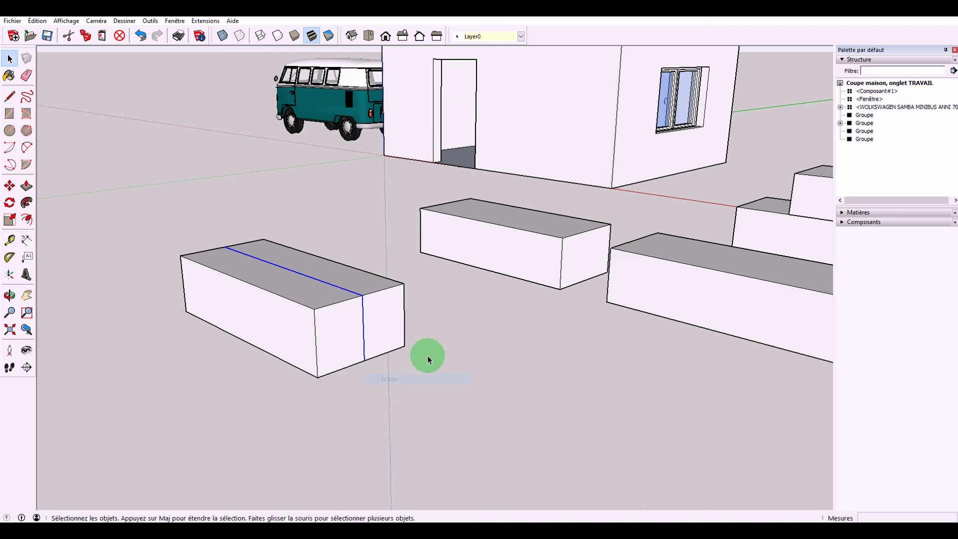
pyautogui.click(442, 352)
# Delete the left end faces of the cut box to hollow it out.
pyautogui.moveTo(466, 324); pyautogui.dragTo(381, 338, button='middle')
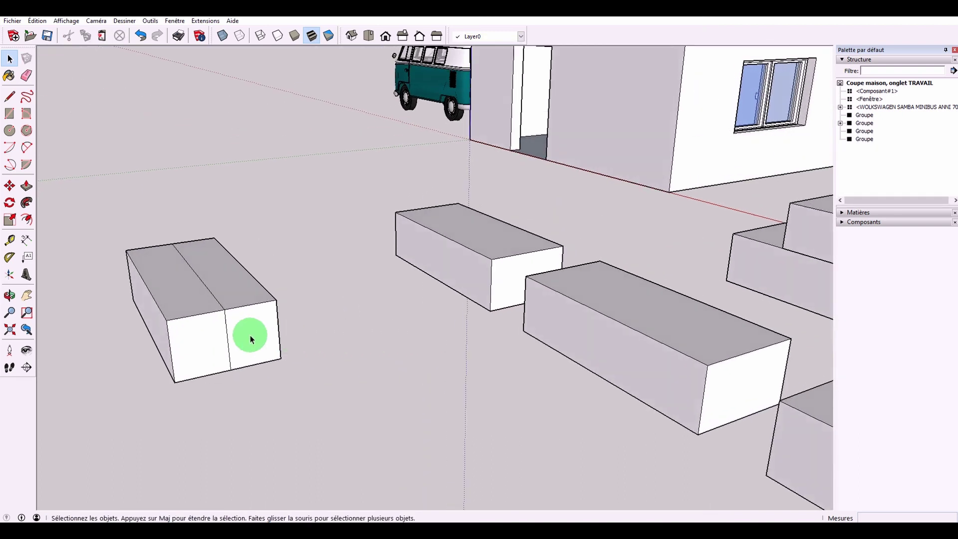
pyautogui.moveTo(228, 328); pyautogui.dragTo(176, 235, button='middle')
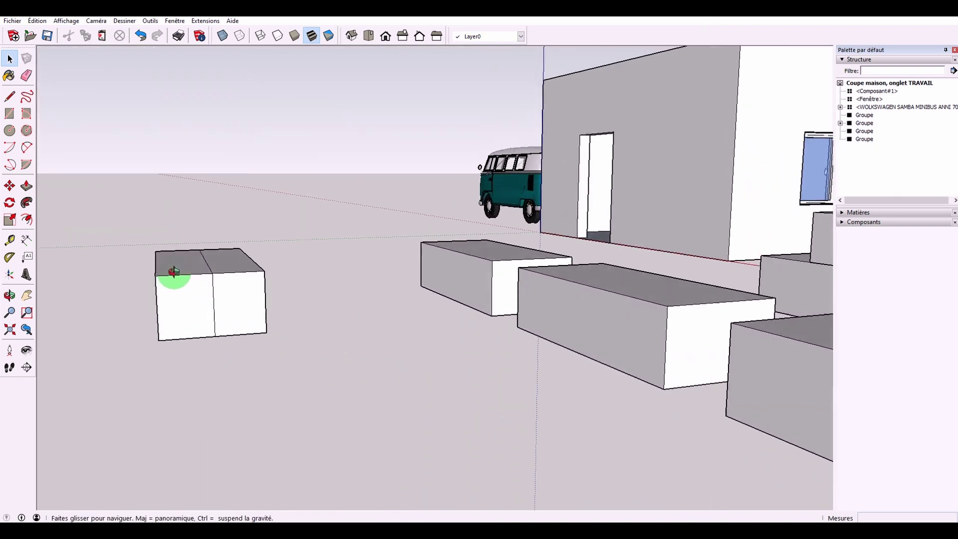
pyautogui.moveTo(177, 235); pyautogui.dragTo(124, 367)
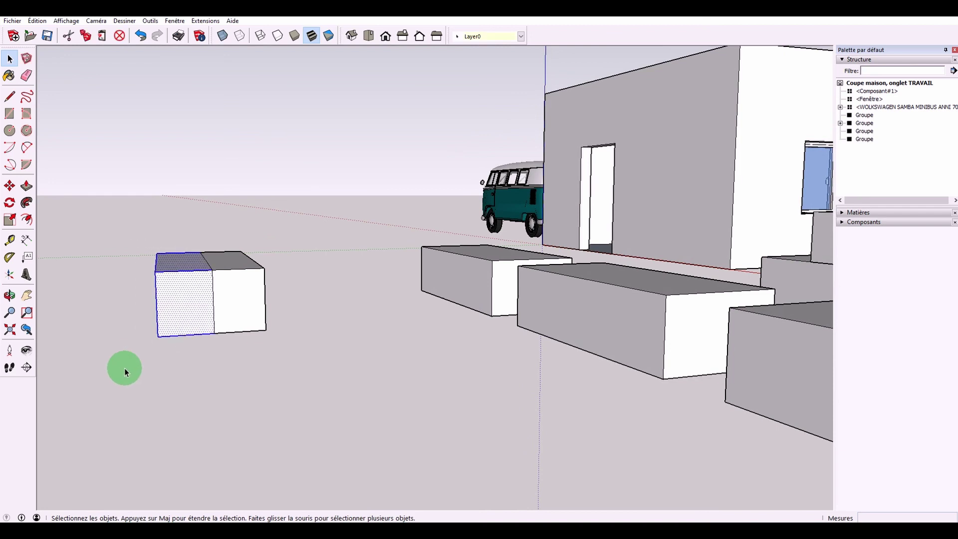
pyautogui.press('Delete')
# Select the whole hollow box and delete it.
pyautogui.moveTo(125, 367); pyautogui.dragTo(278, 396, button='middle')
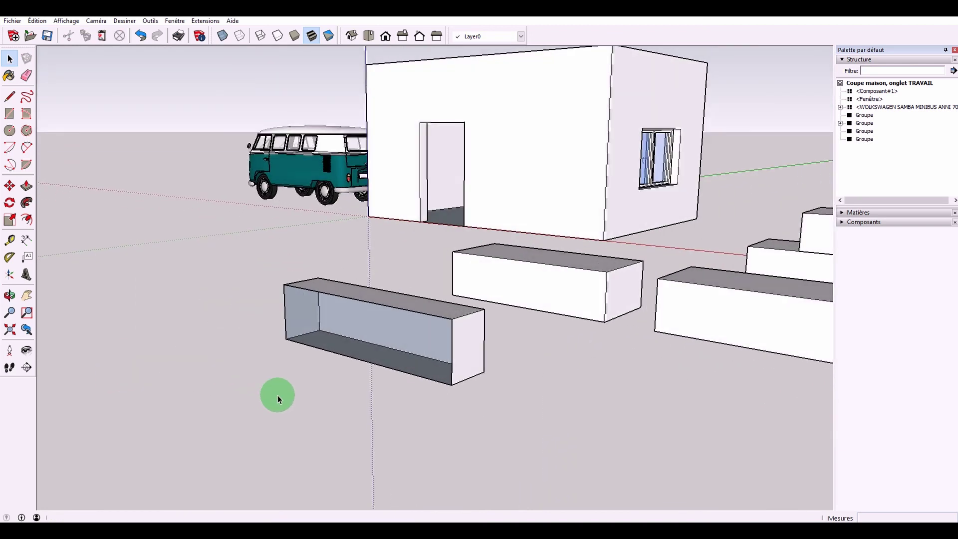
pyautogui.tripleClick(394, 334)
pyautogui.press('Delete')
pyautogui.moveTo(450, 379)
pyautogui.mouseDown(button='middle')
pyautogui.moveTo(532, 398)
pyautogui.moveTo(451, 346)
pyautogui.moveTo(334, 321)
pyautogui.moveTo(331, 336)
pyautogui.moveTo(281, 279)
pyautogui.mouseUp(button='middle')
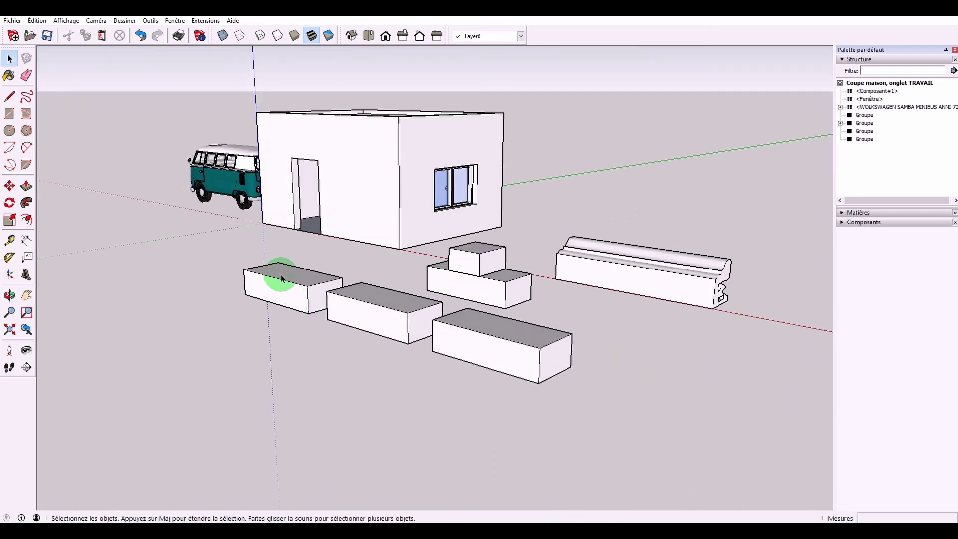
# Check the left, middle and right boxes and Composant#1 as separate objects.
pyautogui.click(298, 277)
pyautogui.click(395, 297)
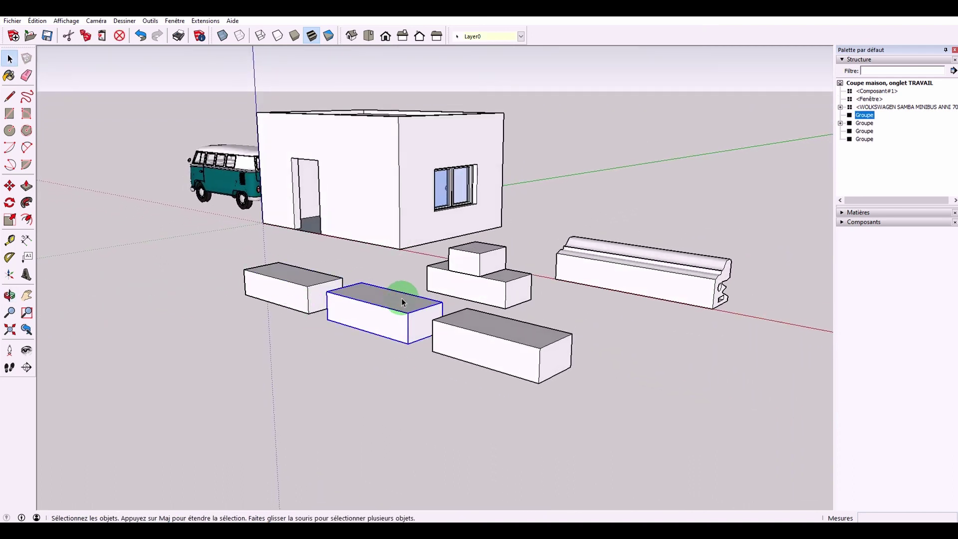
pyautogui.click(506, 329)
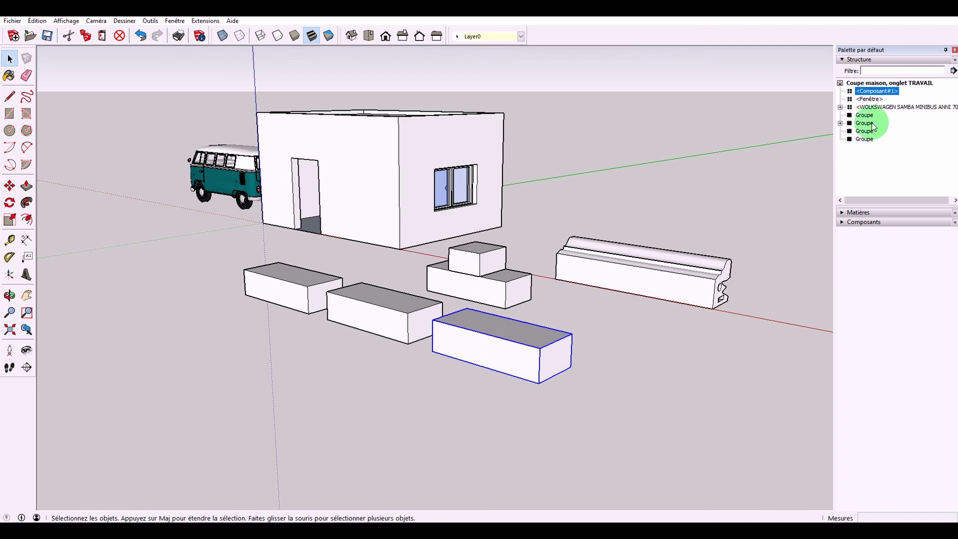
pyautogui.click(878, 91)
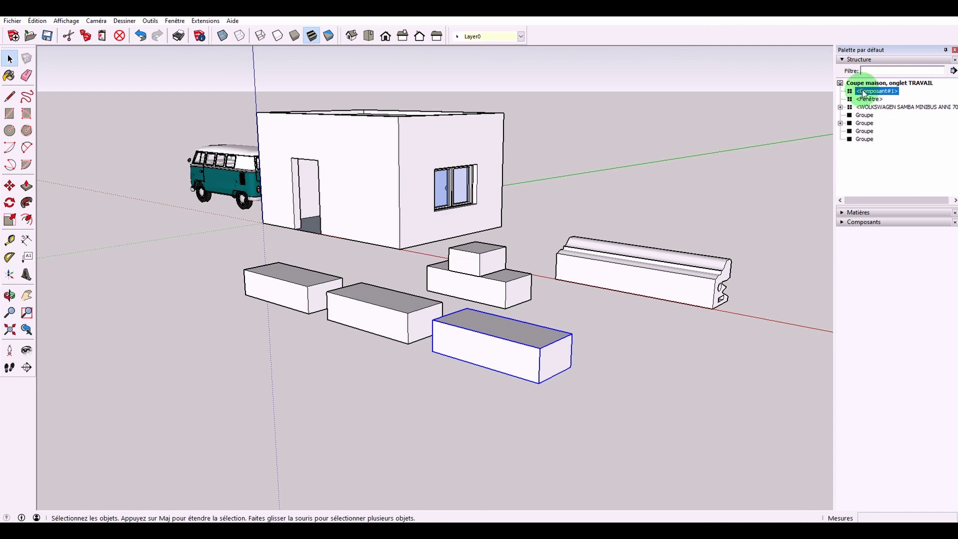
pyautogui.click(394, 301)
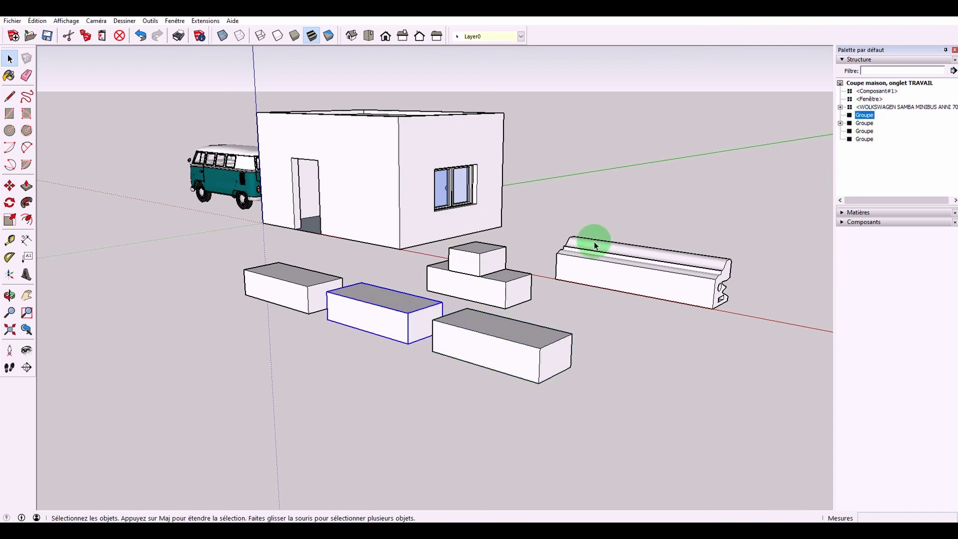
pyautogui.click(44, 392)
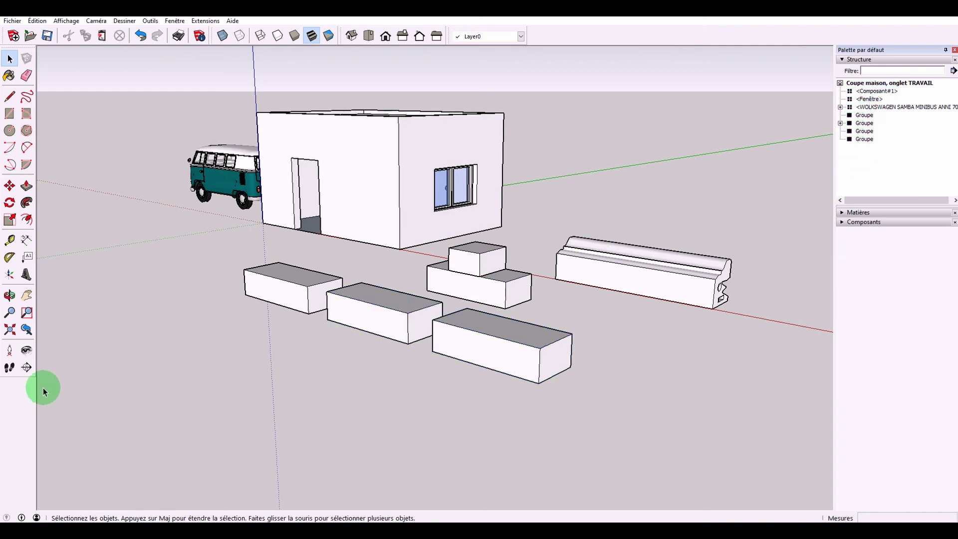
# Place a section plane through the boxes and move it 339mm.
pyautogui.click(26, 367)
pyautogui.click(450, 343)
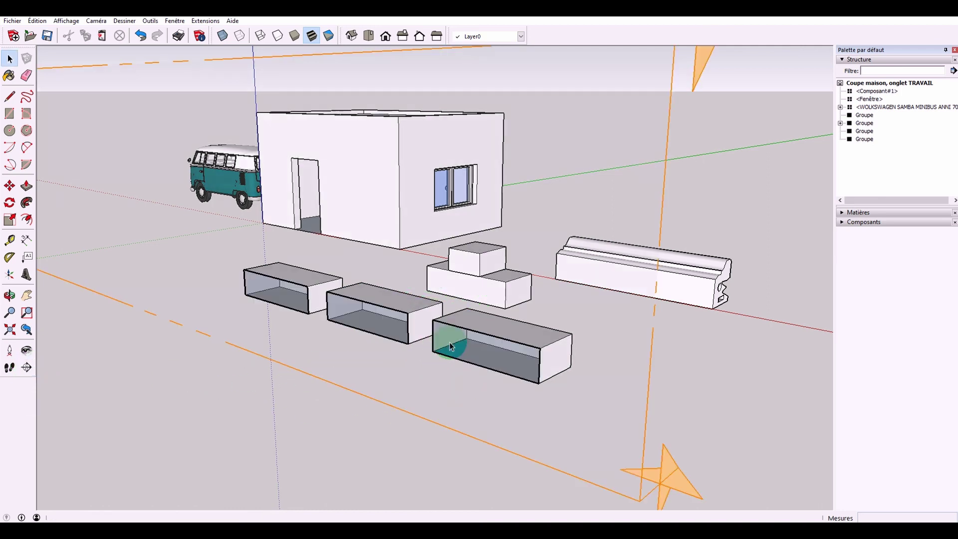
pyautogui.press('m')
pyautogui.moveTo(398, 408); pyautogui.dragTo(415, 400)
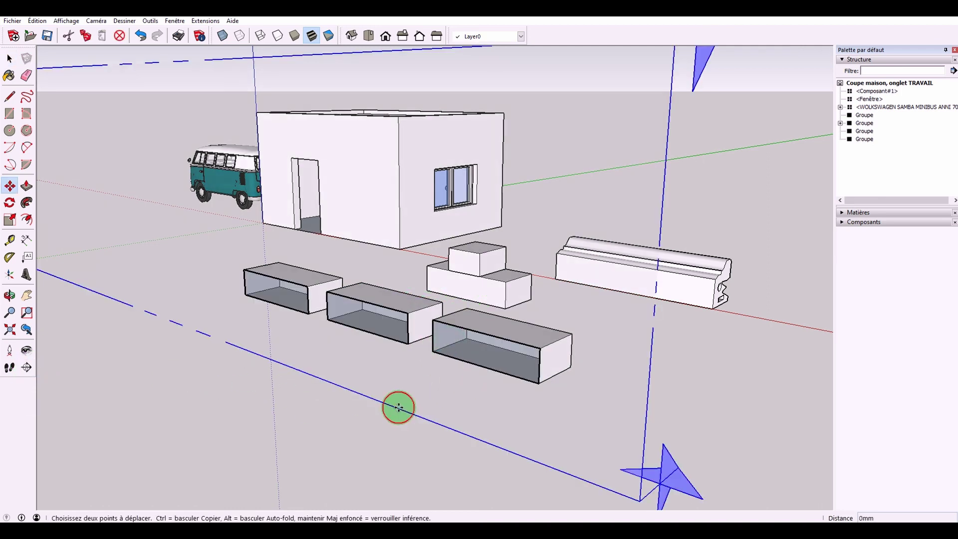
pyautogui.click(415, 399)
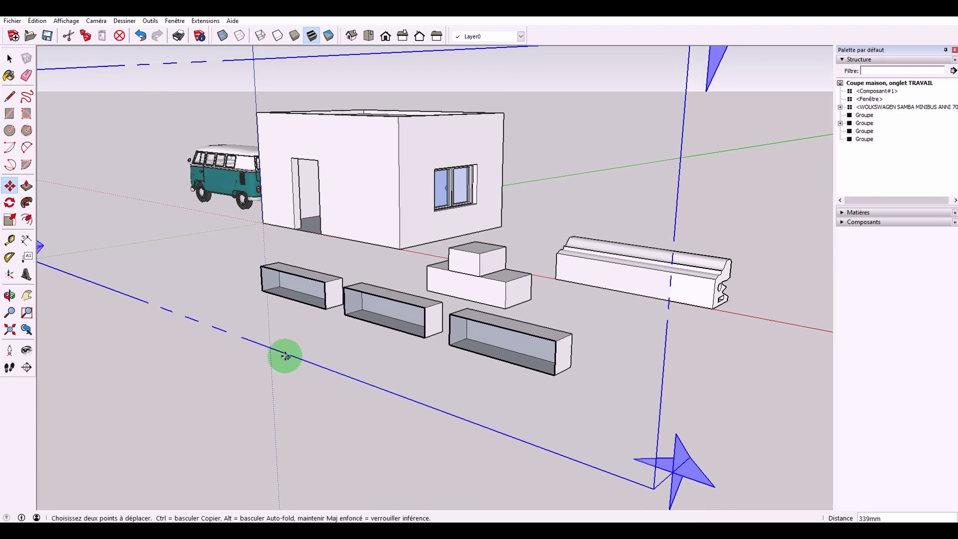
# Create a grouped section slice from the cut and delete the section plane.
pyautogui.rightClick(283, 353)
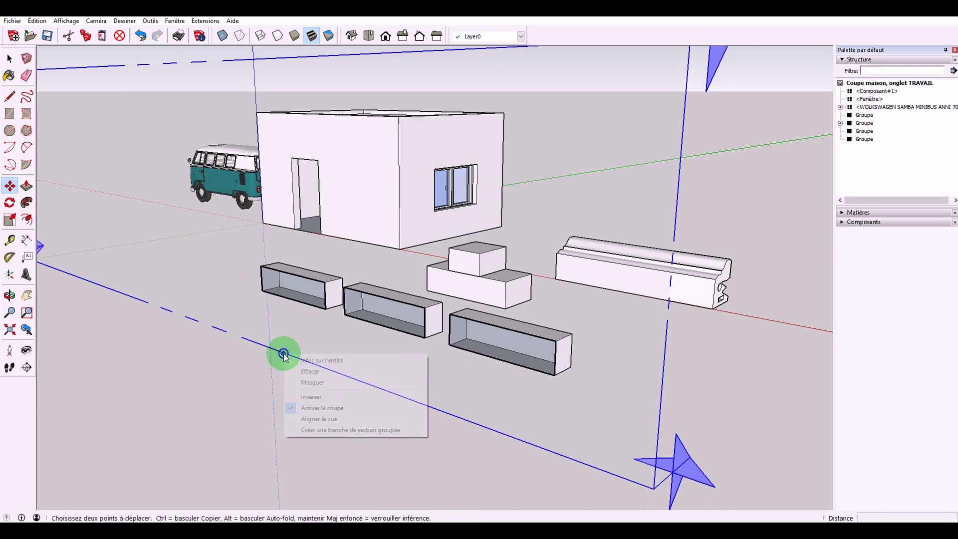
pyautogui.click(319, 432)
pyautogui.press('space')
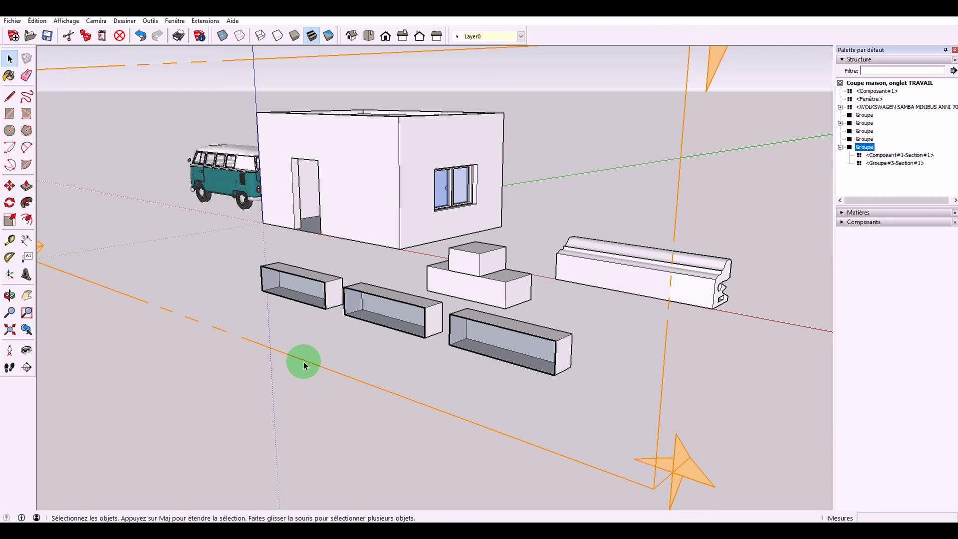
pyautogui.click(303, 362)
pyautogui.press('Delete')
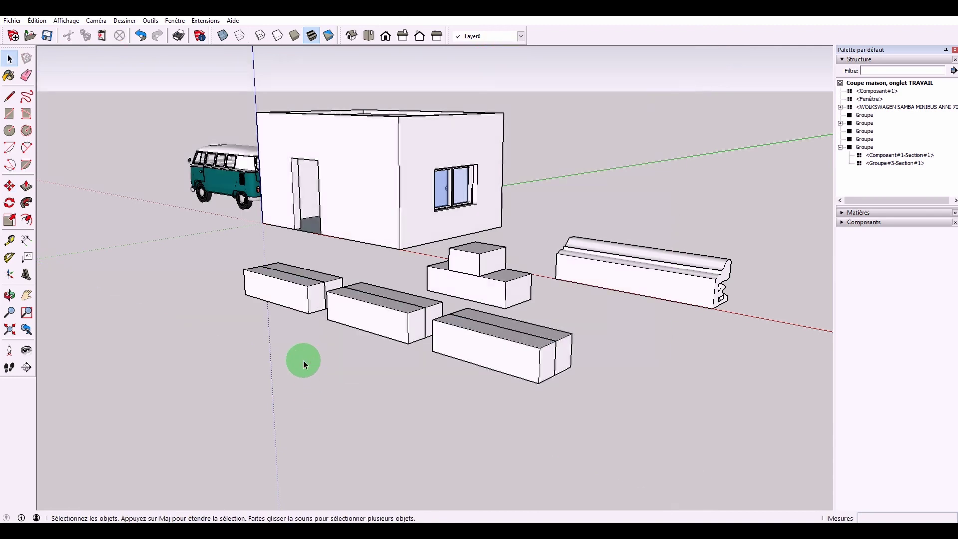
pyautogui.moveTo(306, 362); pyautogui.dragTo(425, 405, button='middle')
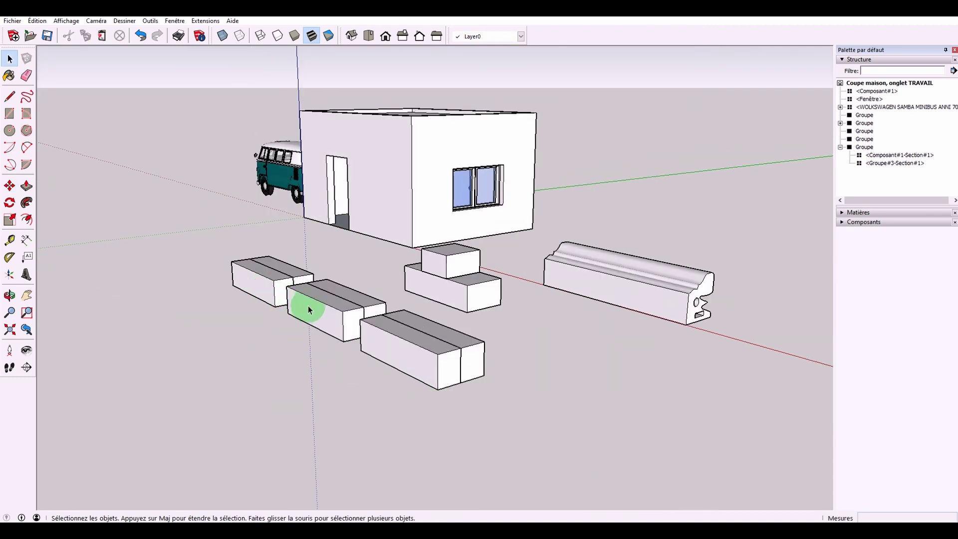
# Check the right box, middle box and section-slice group individually.
pyautogui.click(425, 333)
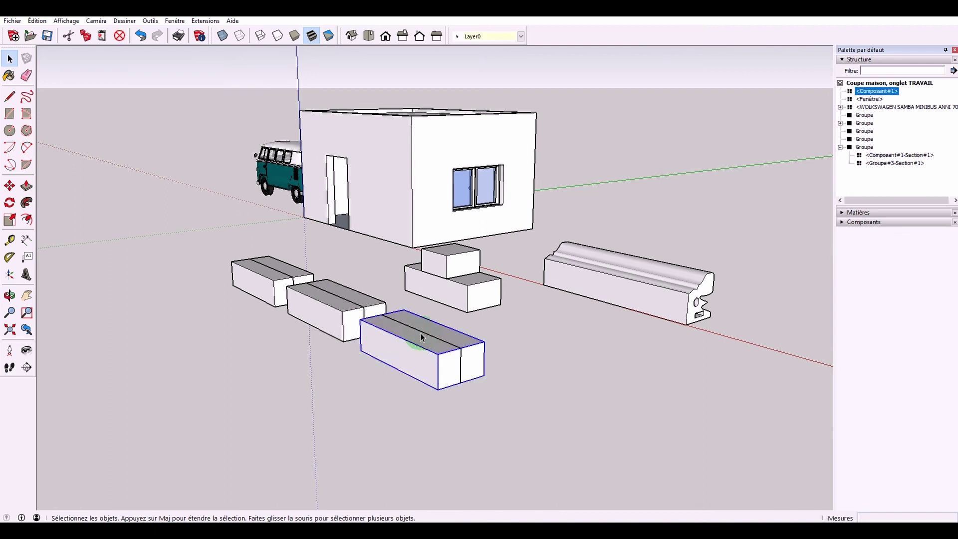
pyautogui.click(351, 307)
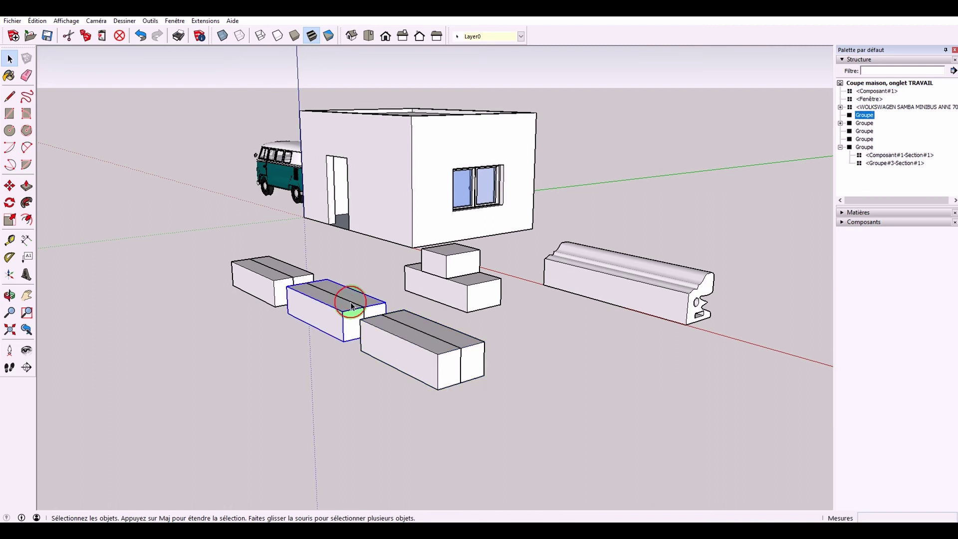
pyautogui.click(277, 273)
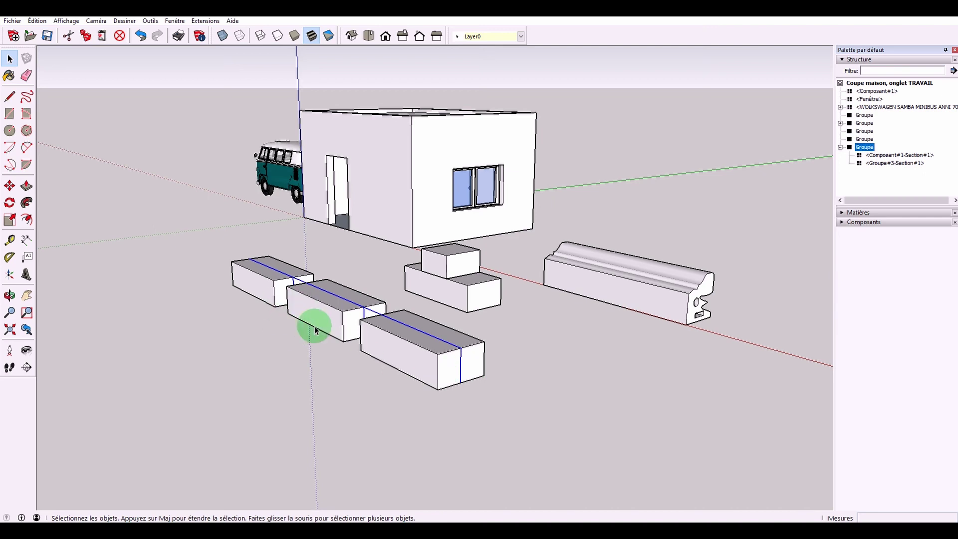
pyautogui.click(312, 374)
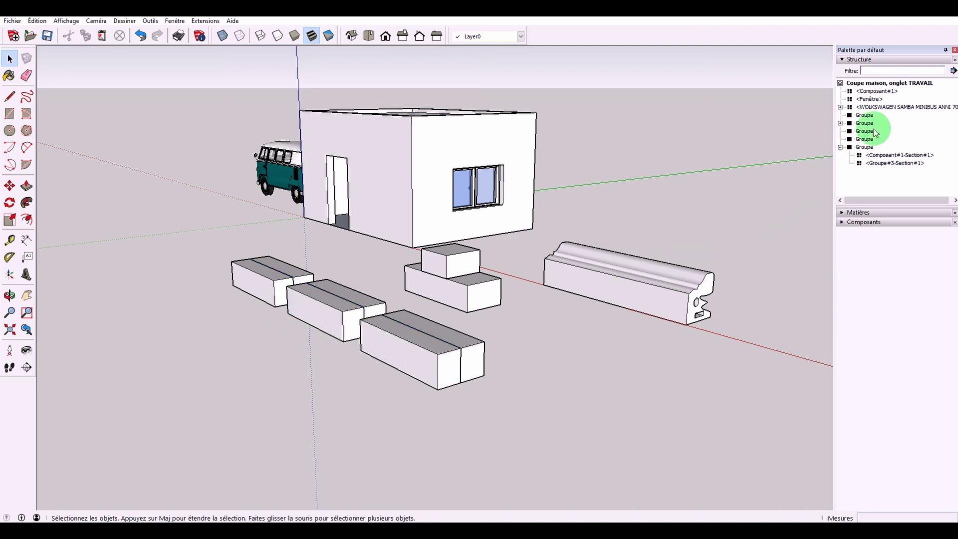
# Copy the section-slice group to a spot in front of the boxes.
pyautogui.click(865, 147)
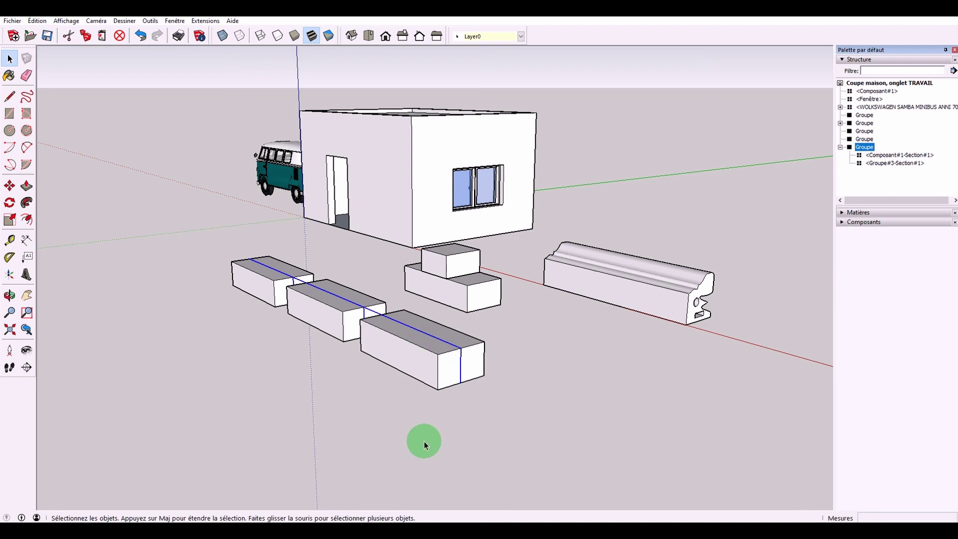
pyautogui.press('m')
pyautogui.press('ctrl')
pyautogui.click(460, 382)
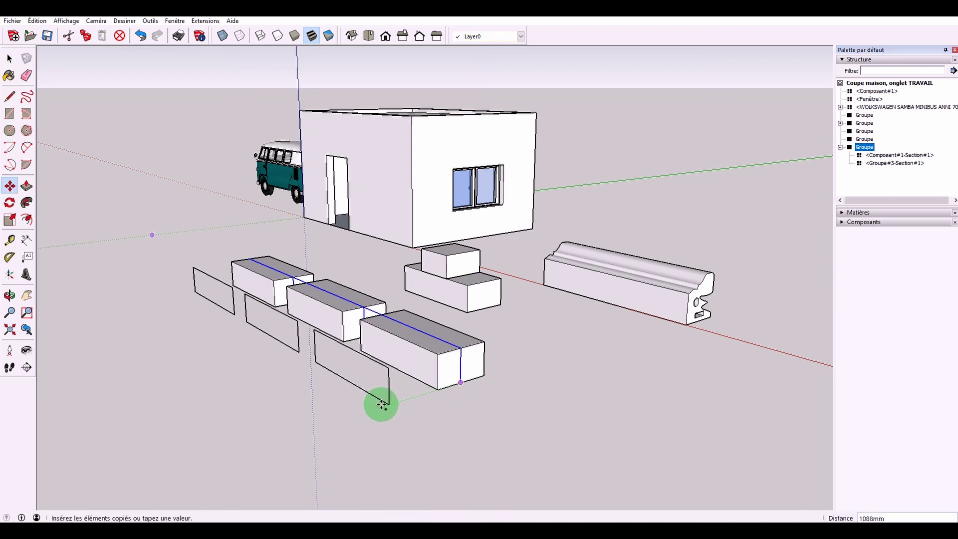
pyautogui.click(364, 411)
pyautogui.press('space')
pyautogui.click(732, 246)
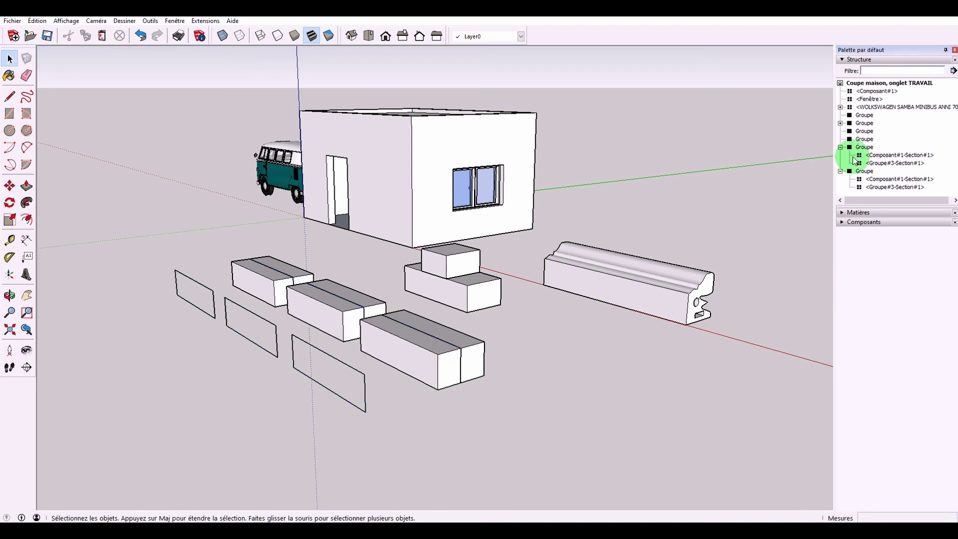
# Open the copied slice group and inspect its left, middle and right outlines.
pyautogui.click(868, 148)
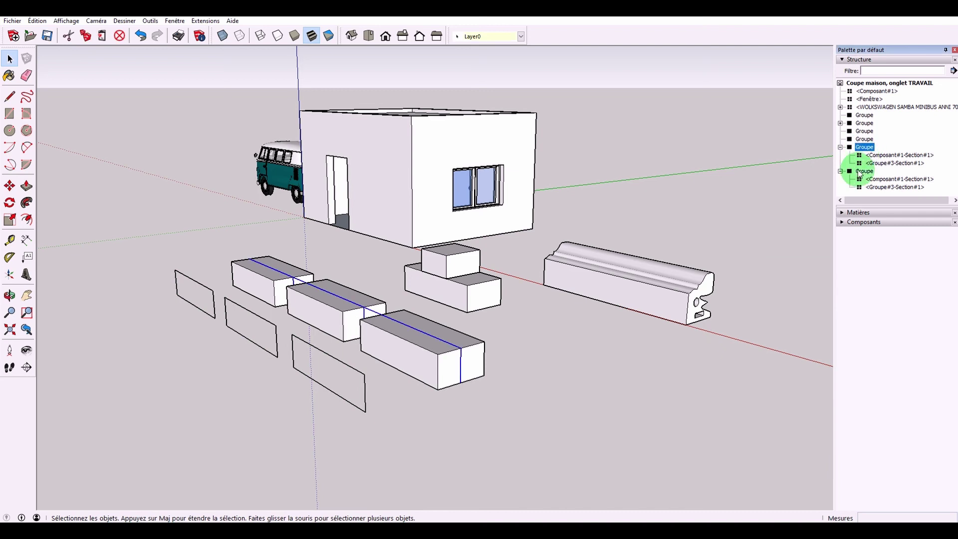
pyautogui.click(863, 171)
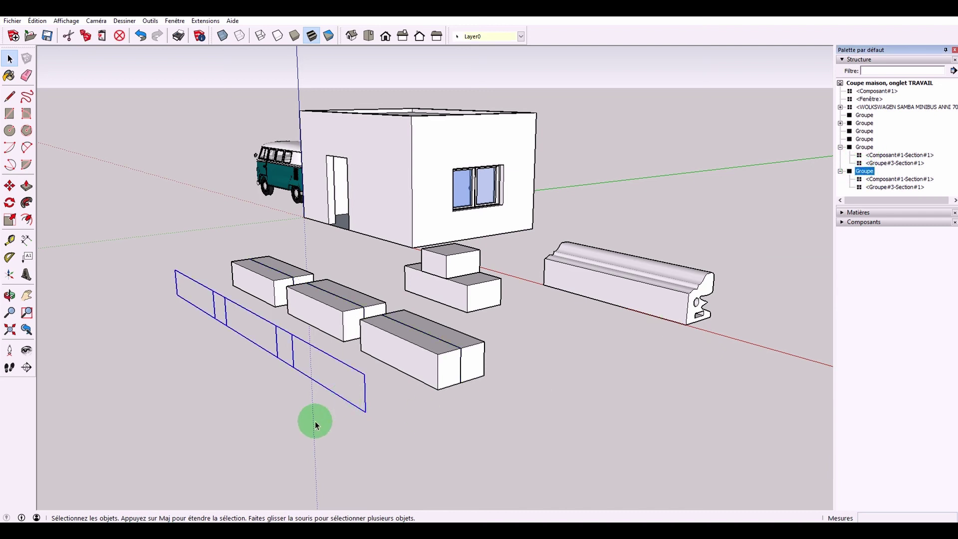
pyautogui.doubleClick(334, 393)
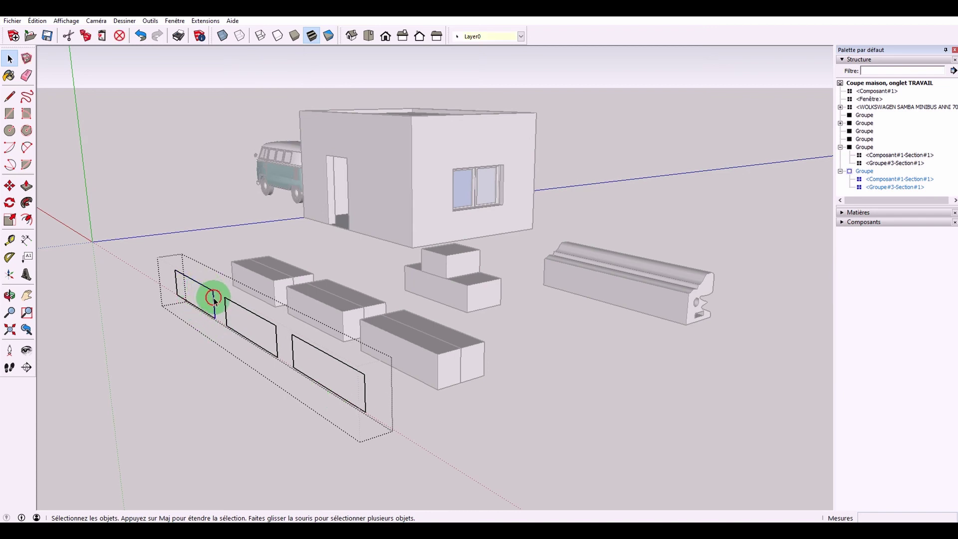
pyautogui.click(200, 311)
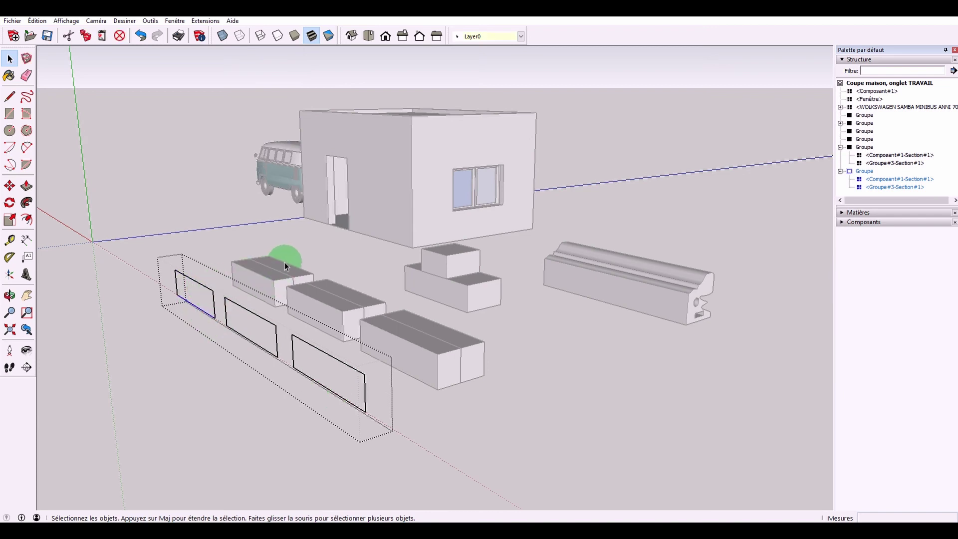
pyautogui.click(255, 316)
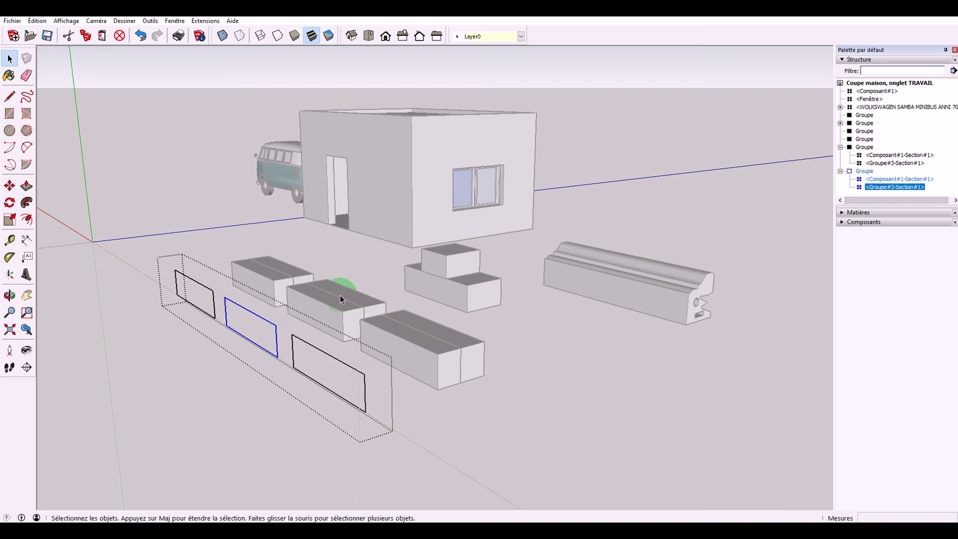
pyautogui.click(322, 354)
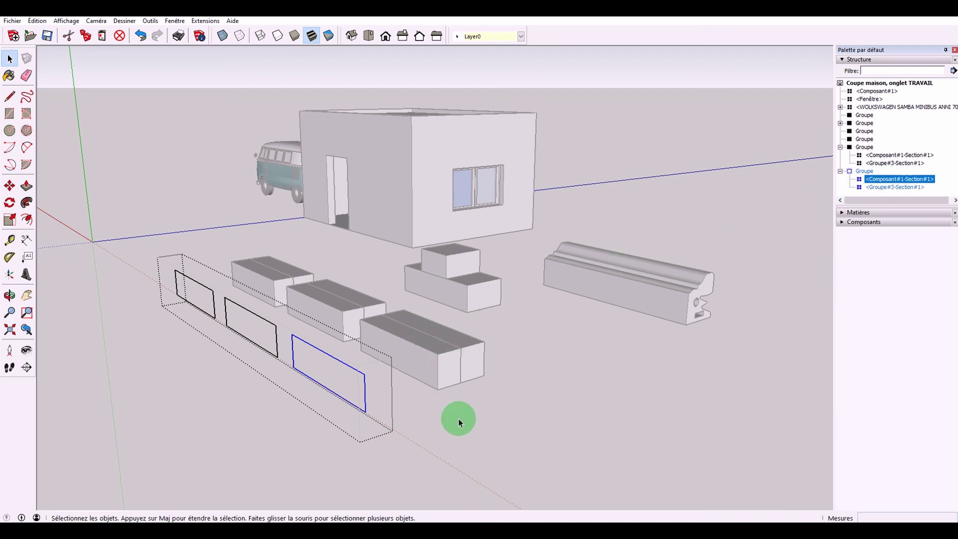
pyautogui.doubleClick(365, 390)
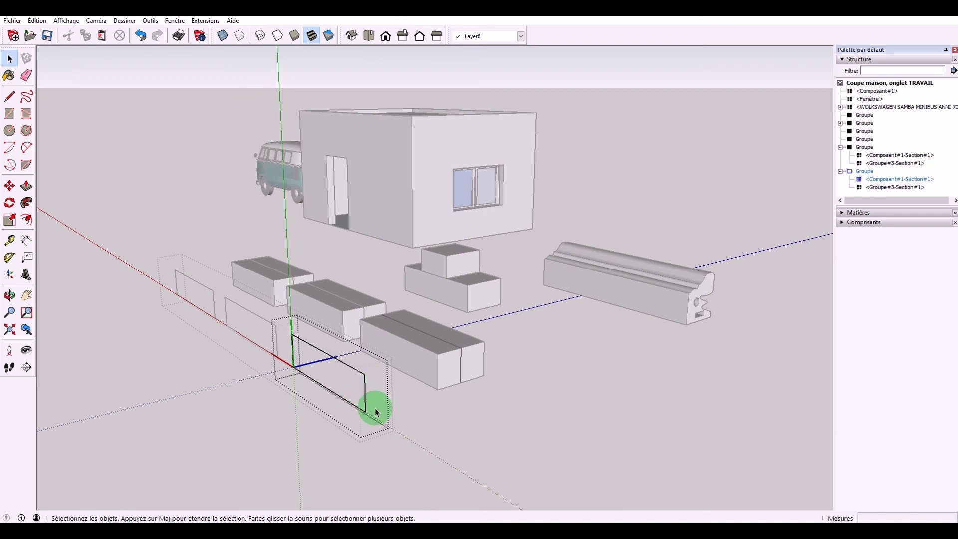
# Try moving the right outline 616mm, undo it, then delete the section slice group.
pyautogui.press('m')
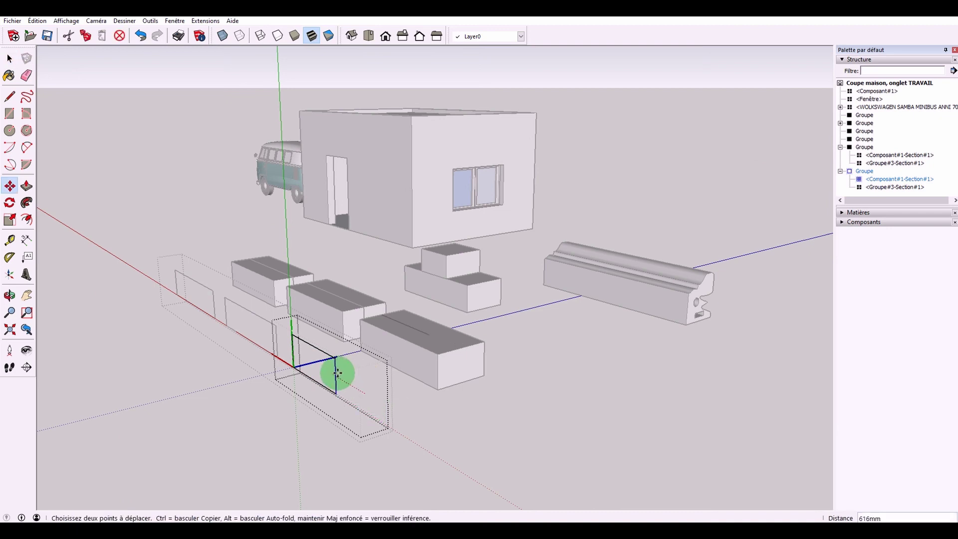
pyautogui.click(336, 377)
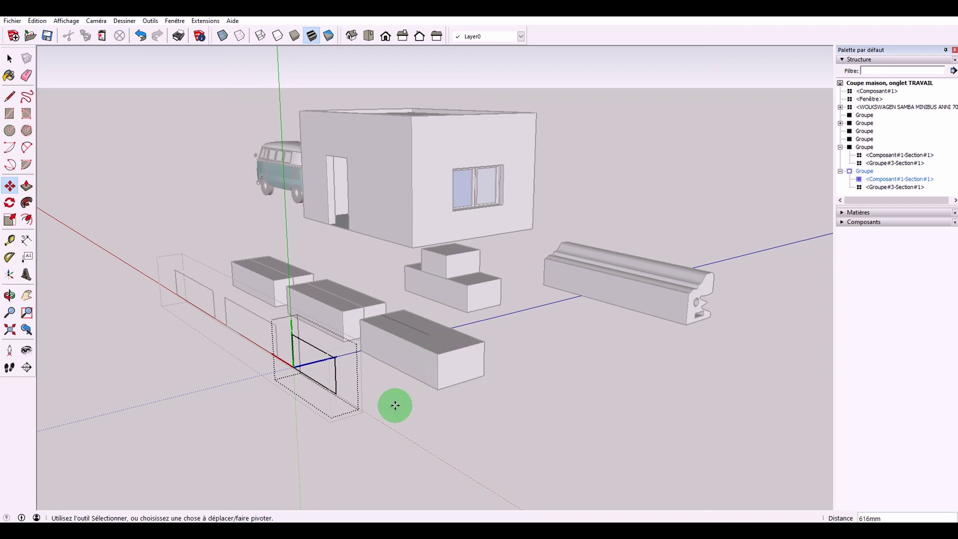
pyautogui.hotkey('ctrl', 'z')
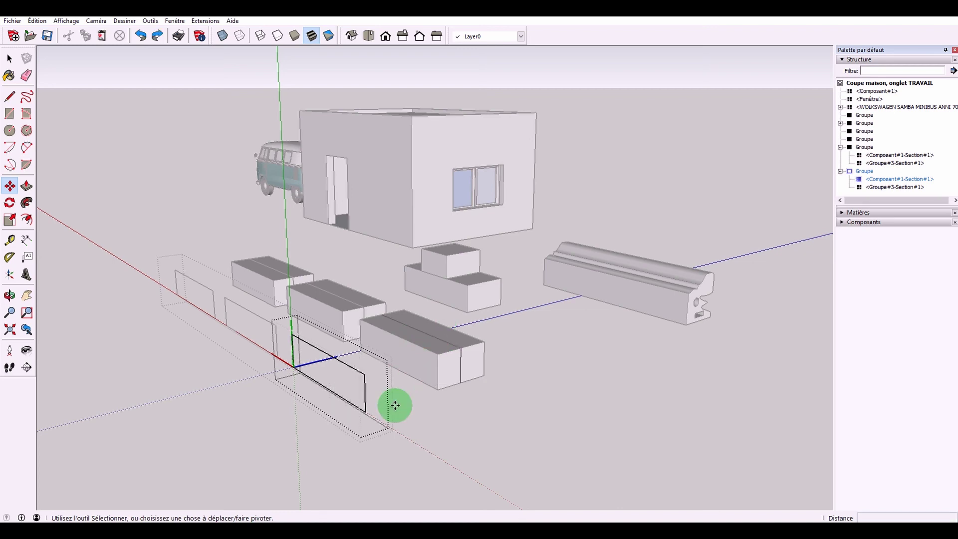
pyautogui.hotkey('ctrl', 'y')
pyautogui.press('space')
pyautogui.click(400, 408)
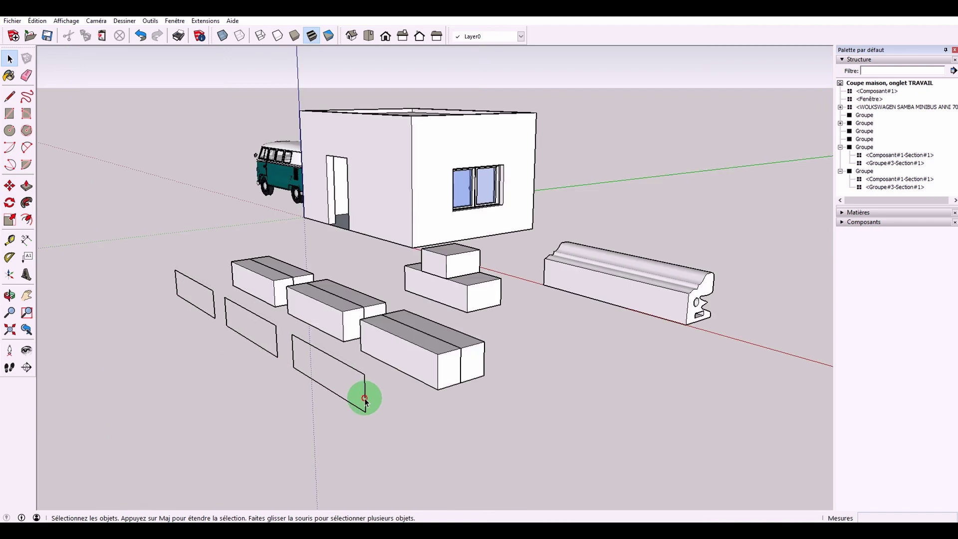
pyautogui.press('Delete')
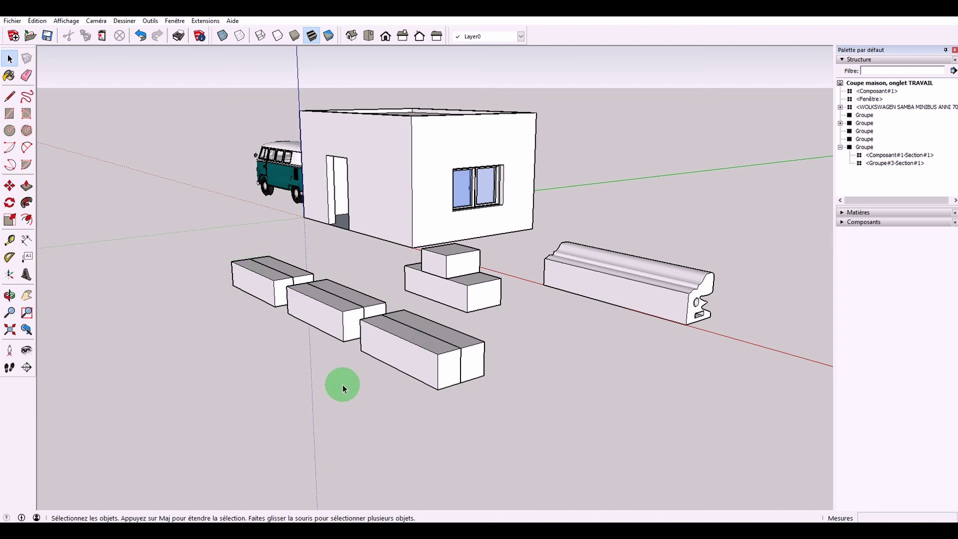
# Orbit to a side-on view and select the paired blocks on the left.
pyautogui.moveTo(479, 318); pyautogui.dragTo(392, 203, button='middle')
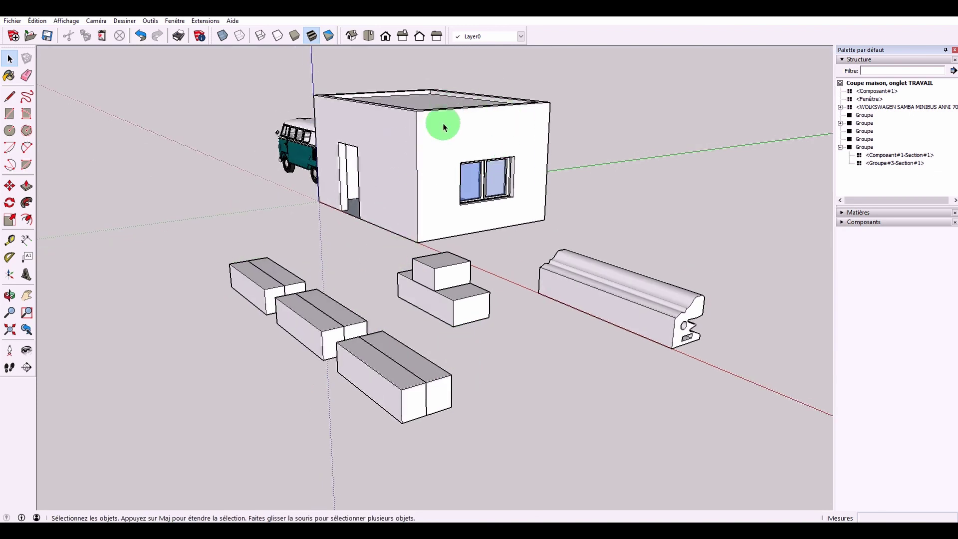
pyautogui.moveTo(451, 376)
pyautogui.mouseDown(button='middle')
pyautogui.moveTo(214, 315)
pyautogui.moveTo(184, 208)
pyautogui.mouseUp(button='middle')
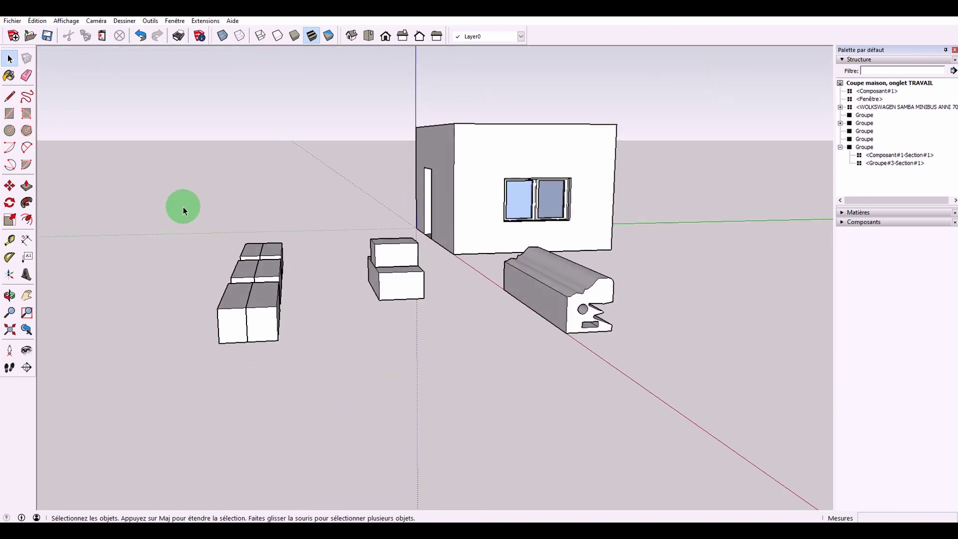
pyautogui.moveTo(183, 206)
pyautogui.mouseDown()
pyautogui.moveTo(281, 368)
pyautogui.moveTo(306, 378)
pyautogui.mouseUp()
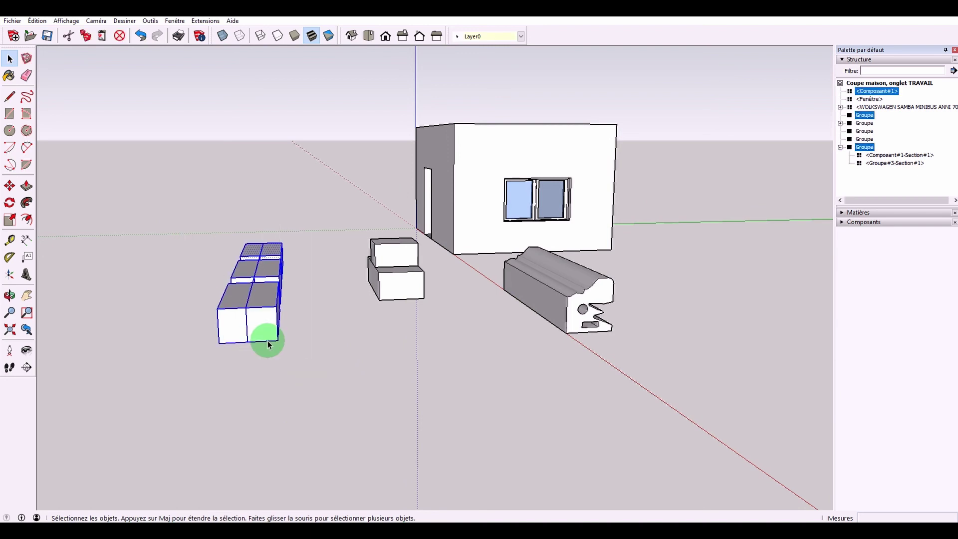
pyautogui.moveTo(268, 344); pyautogui.dragTo(424, 346, button='middle')
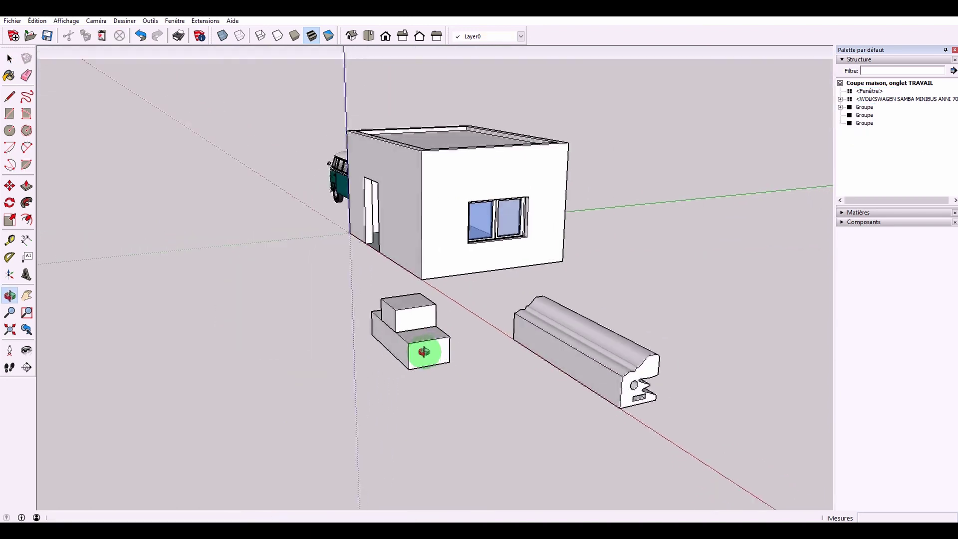
# Open the stepped blocks group and check its upper and lower blocks.
pyautogui.doubleClick(402, 322)
pyautogui.click(415, 319)
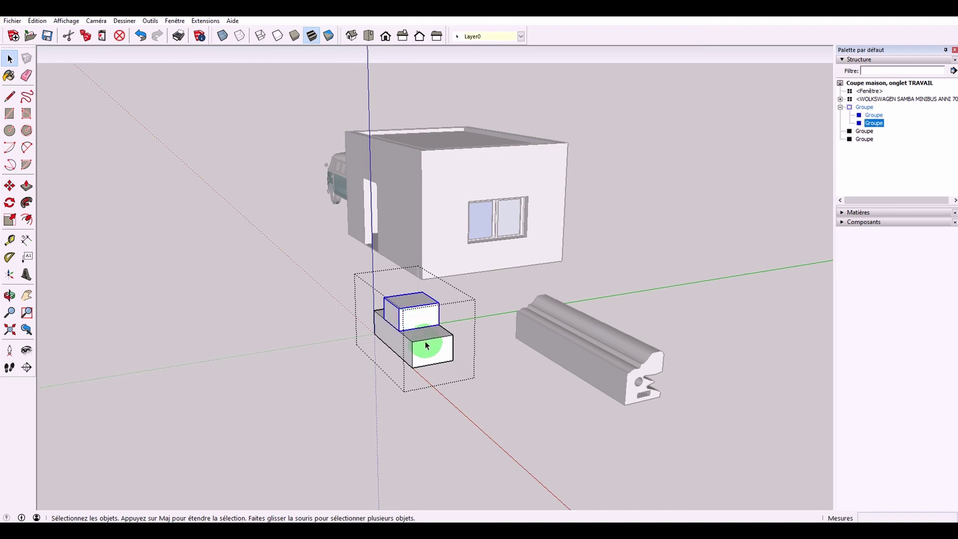
pyautogui.click(430, 345)
pyautogui.click(493, 346)
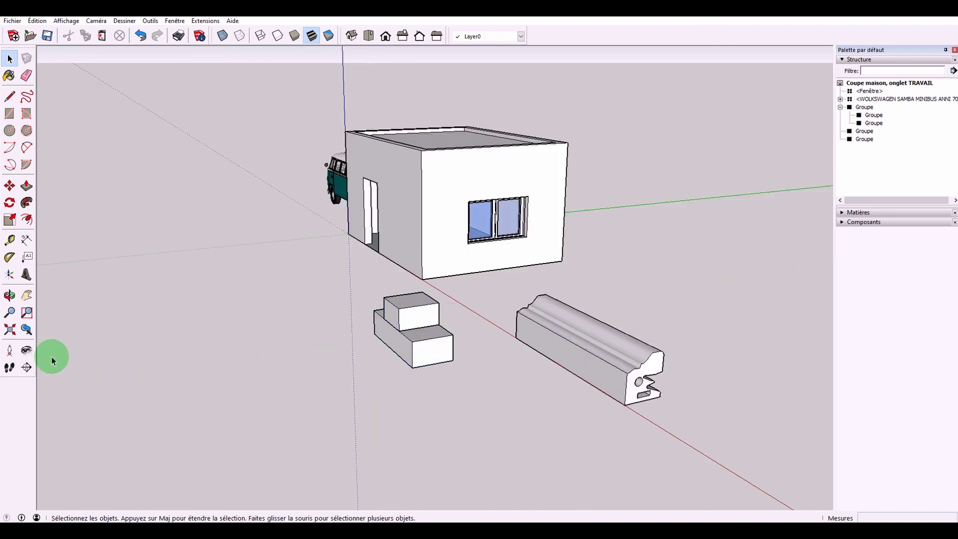
# Section the stepped blocks, create a grouped slice, and remove the section plane.
pyautogui.click(28, 368)
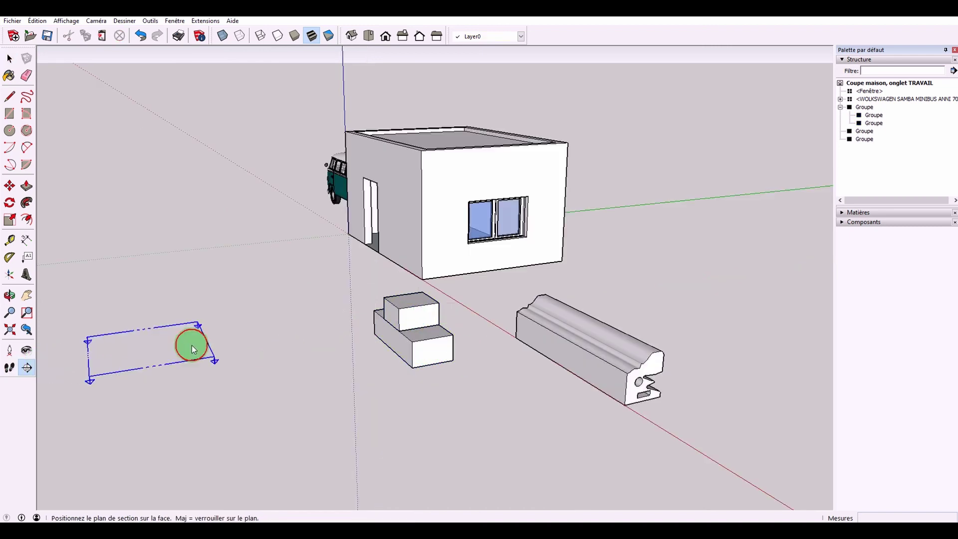
pyautogui.click(390, 341)
pyautogui.press('m')
pyautogui.click(354, 361)
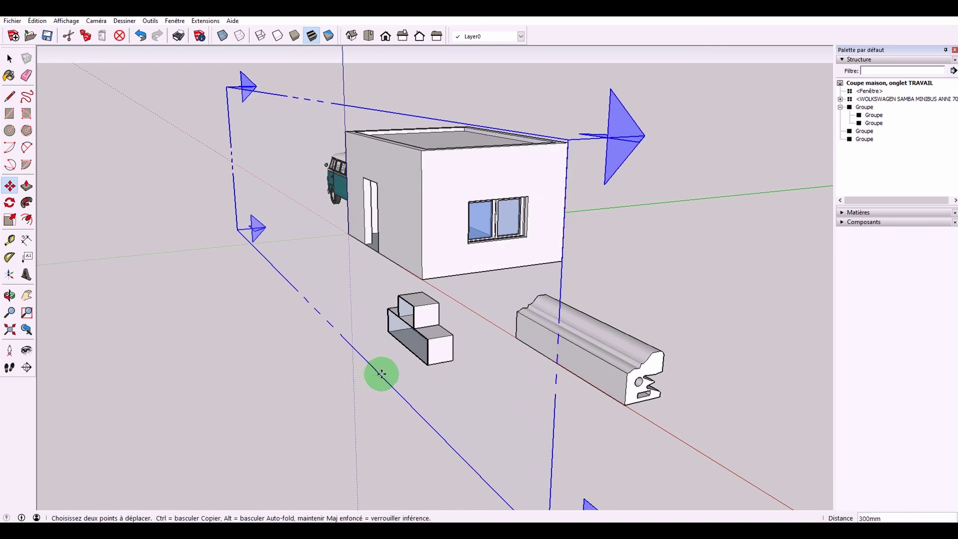
pyautogui.rightClick(372, 354)
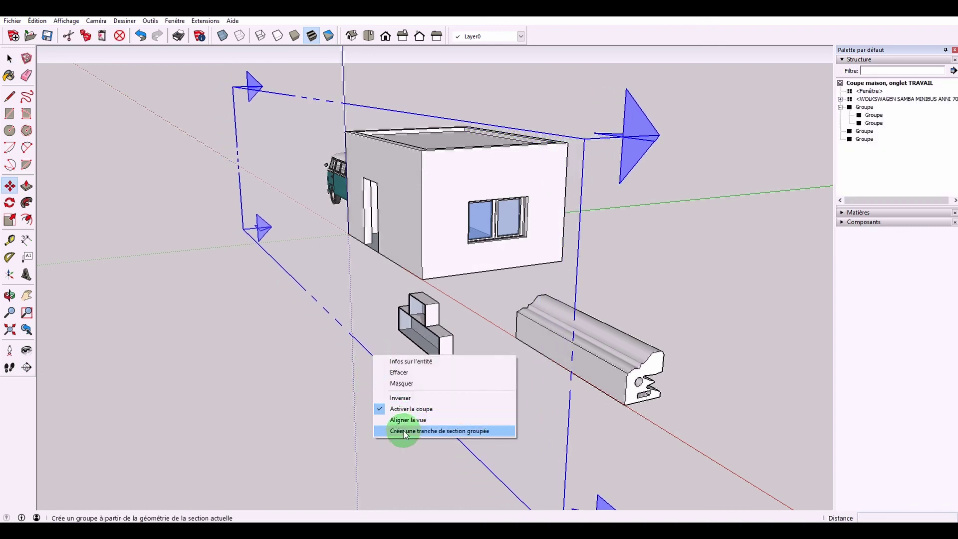
pyautogui.click(458, 436)
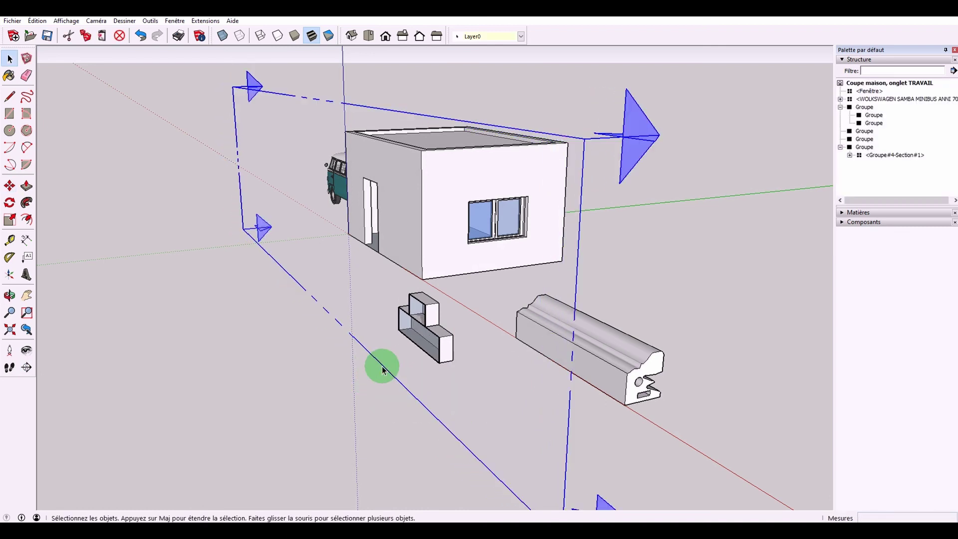
pyautogui.press('Delete')
# Move the new section slice group to the left of the blocks.
pyautogui.click(439, 347)
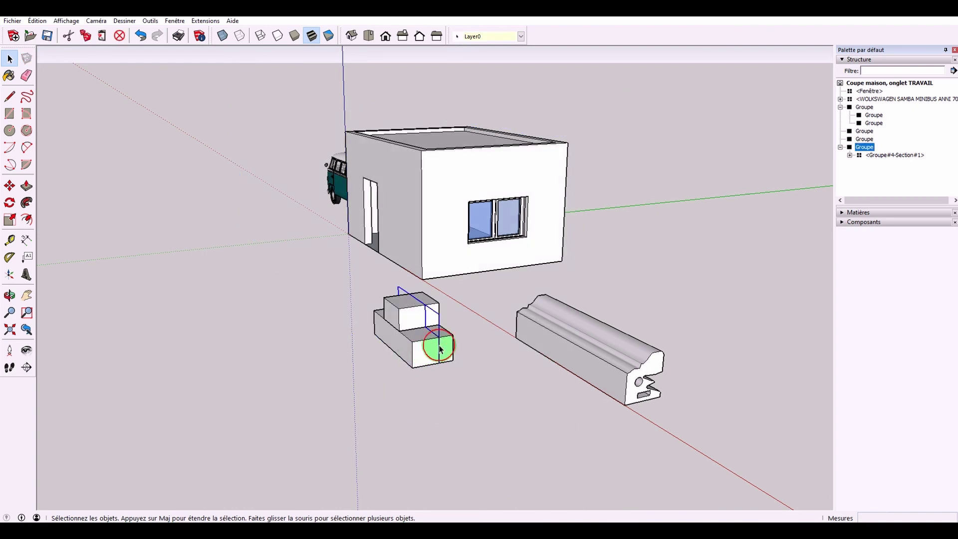
pyautogui.press('m')
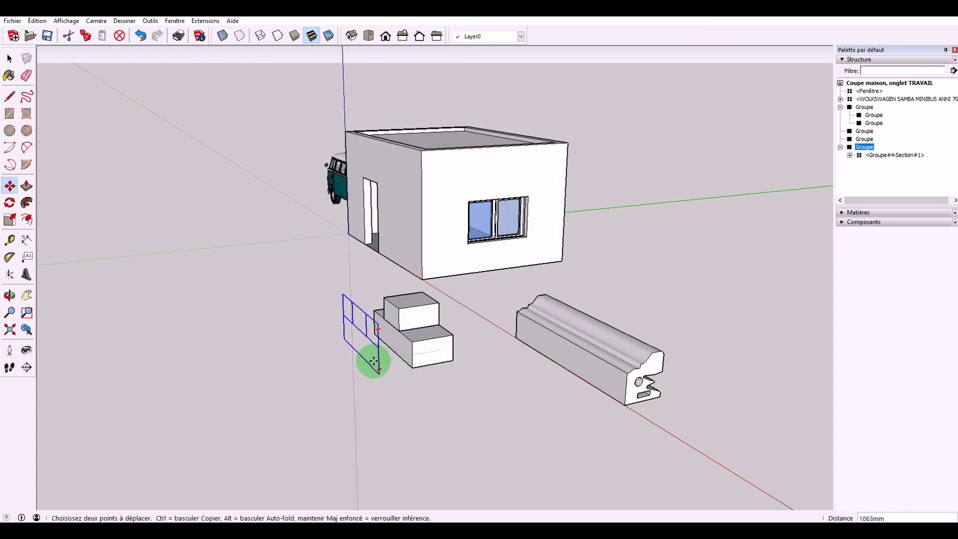
pyautogui.moveTo(440, 346); pyautogui.dragTo(364, 364)
pyautogui.press('space')
pyautogui.click(414, 404)
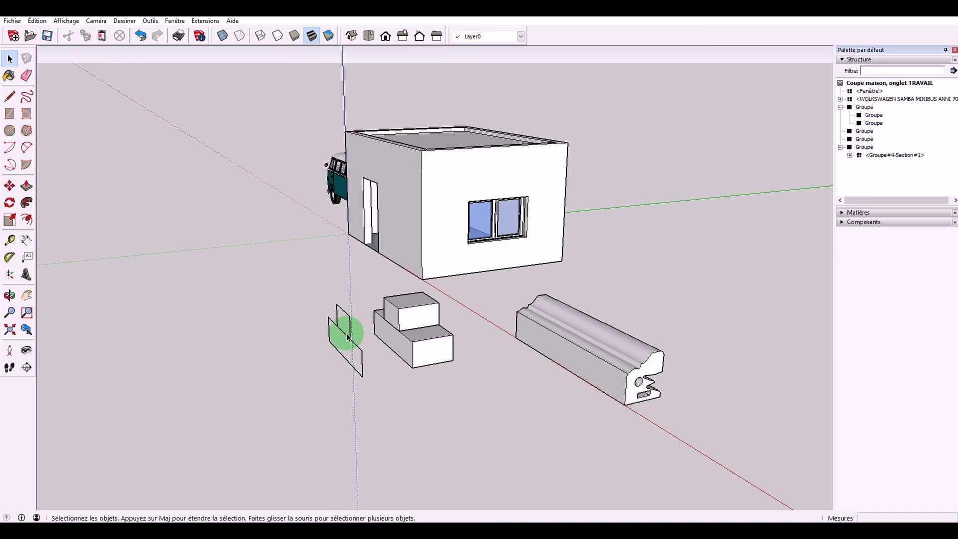
# Open the slice group and inspect its upper and lower outline pieces.
pyautogui.click(348, 339)
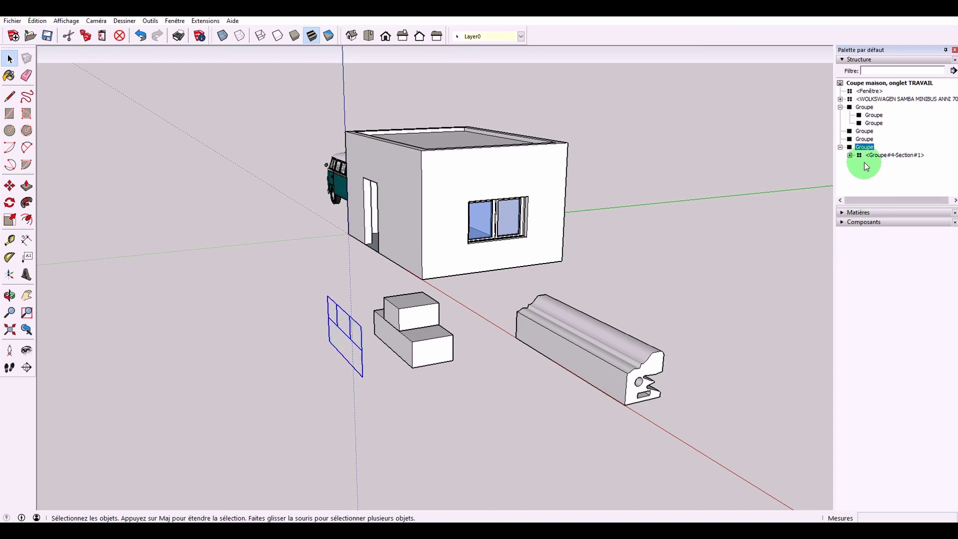
pyautogui.doubleClick(348, 339)
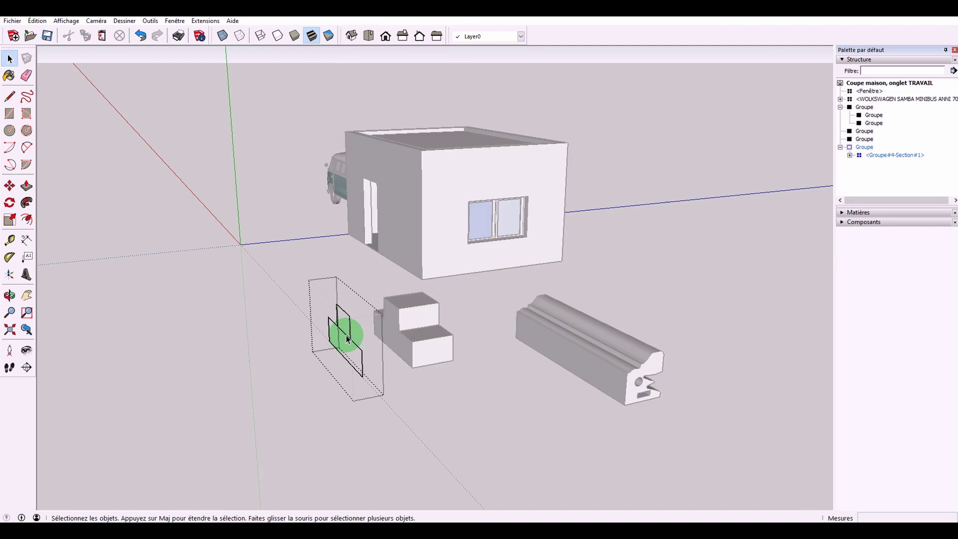
pyautogui.click(350, 330)
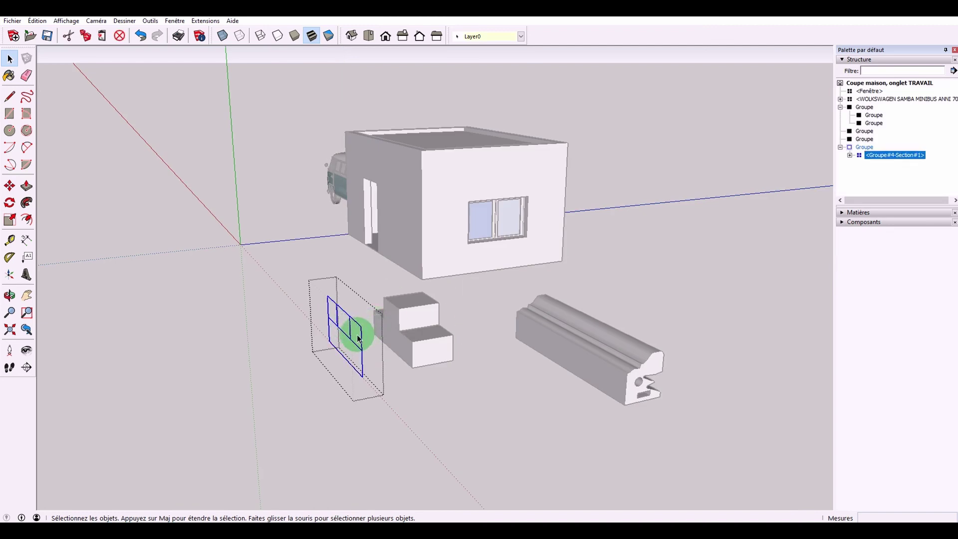
pyautogui.doubleClick(352, 343)
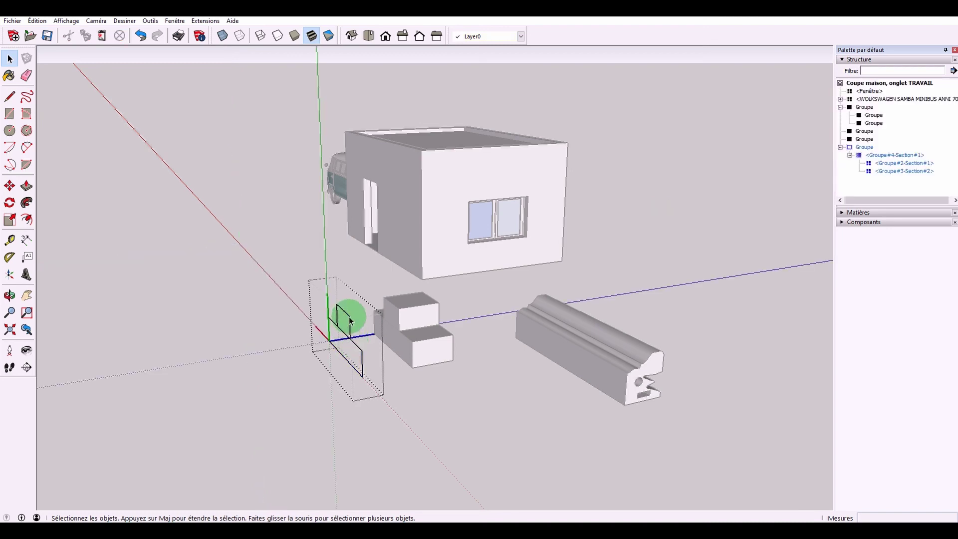
pyautogui.click(349, 321)
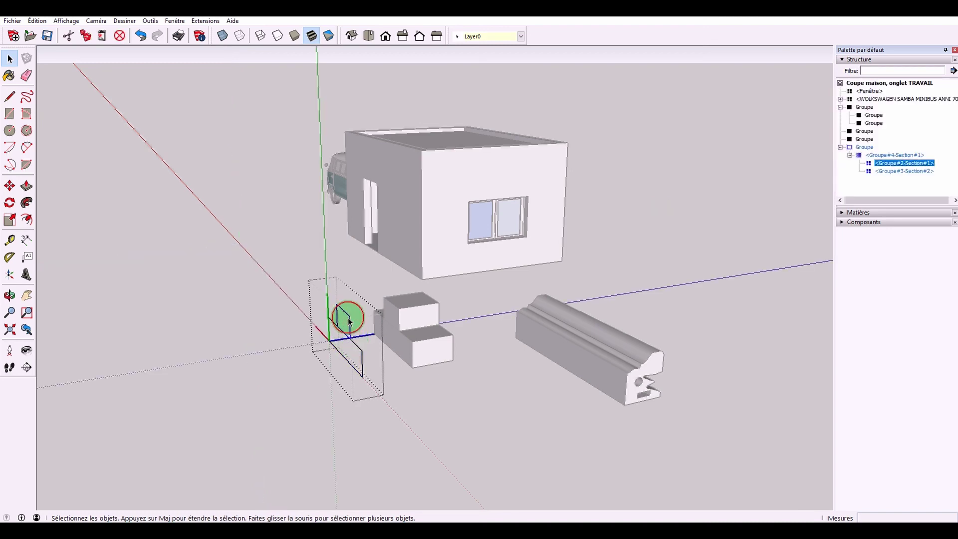
pyautogui.click(362, 360)
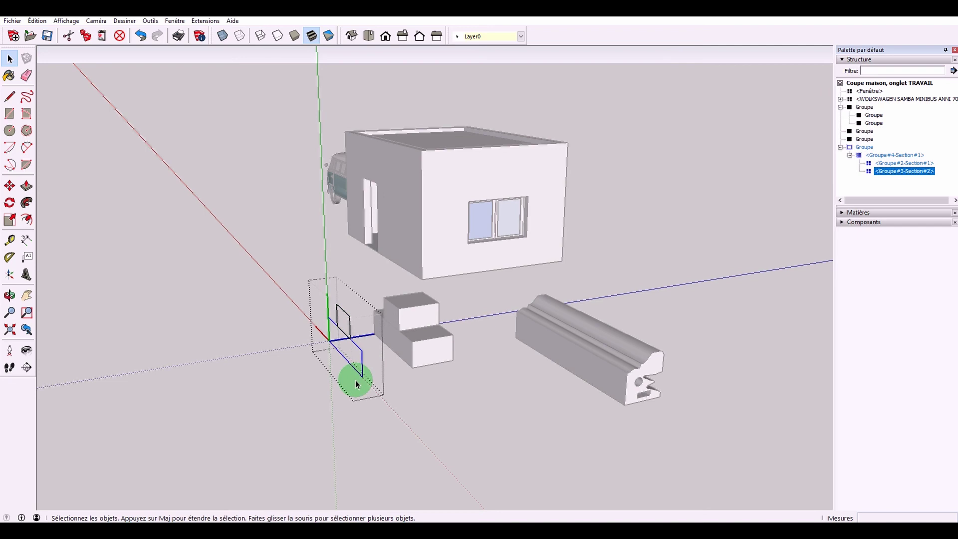
pyautogui.click(411, 389)
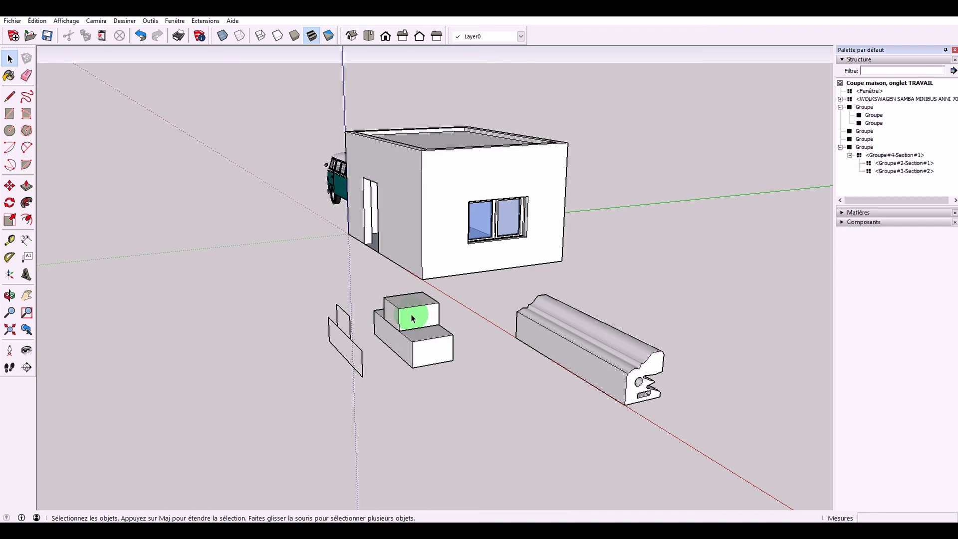
# Window-select the stepped blocks with their slice, delete them, and orbit back to the house.
pyautogui.moveTo(472, 403); pyautogui.dragTo(435, 349, button='middle')
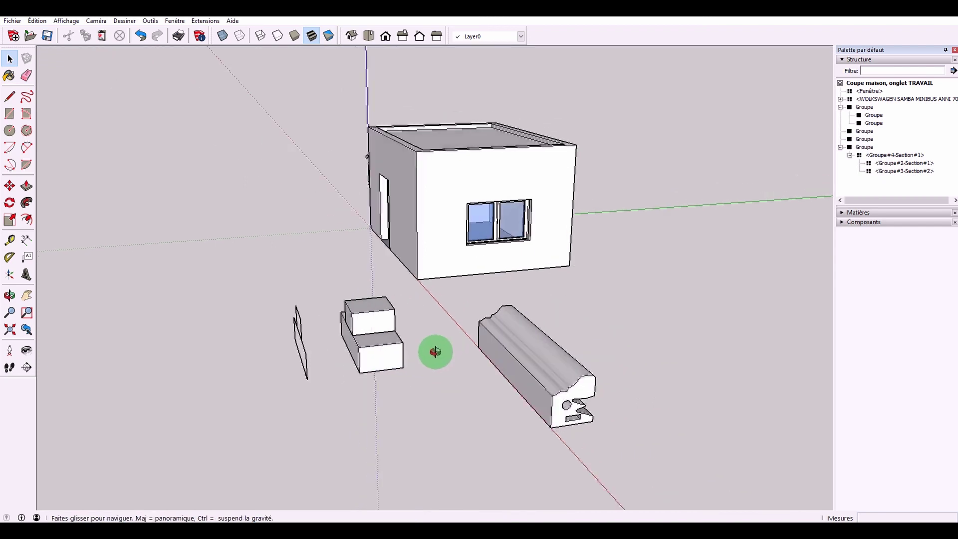
pyautogui.moveTo(232, 268); pyautogui.dragTo(371, 390)
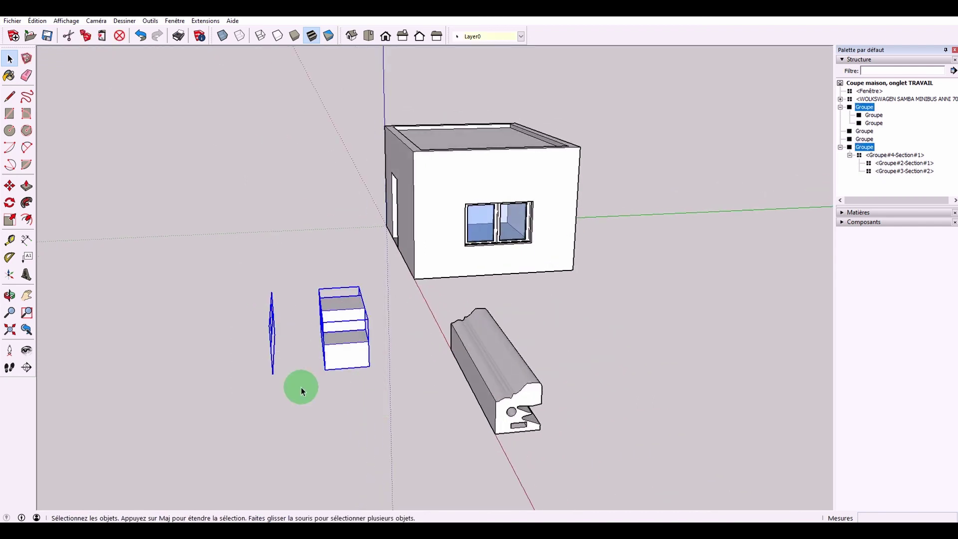
pyautogui.press('Delete')
pyautogui.moveTo(301, 387)
pyautogui.mouseDown(button='middle')
pyautogui.moveTo(400, 376)
pyautogui.moveTo(471, 342)
pyautogui.moveTo(496, 387)
pyautogui.mouseUp(button='middle')
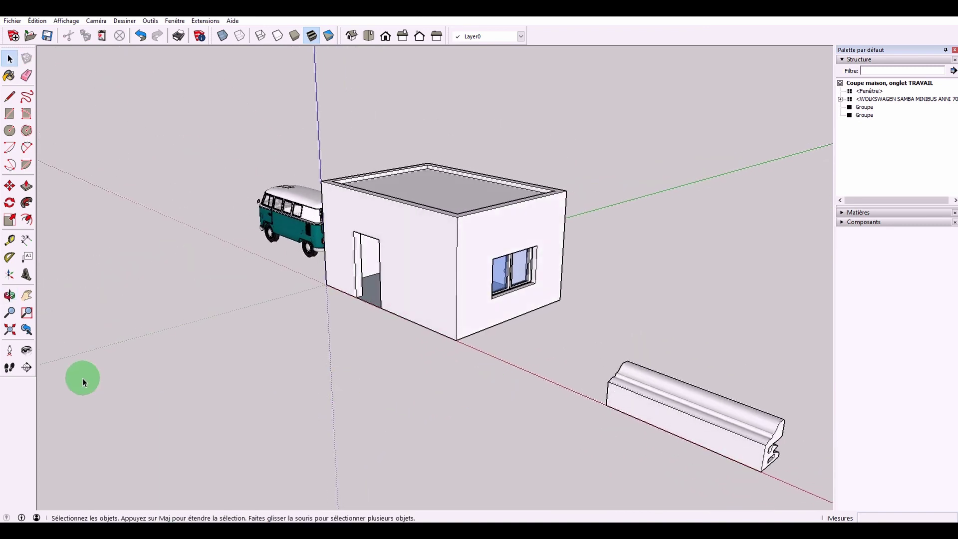
pyautogui.click(27, 368)
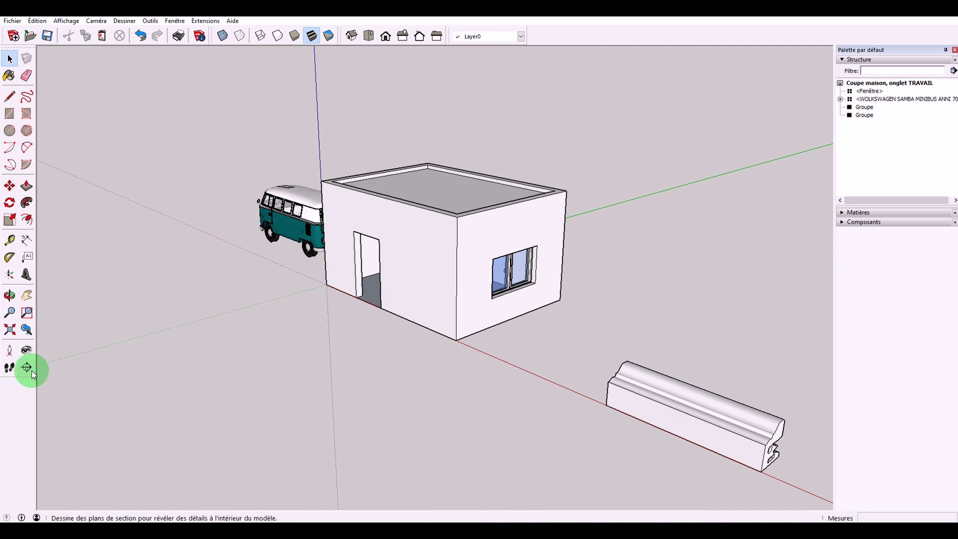
# Place a section plane on the house's front face and move it deeper into the house.
pyautogui.click(416, 267)
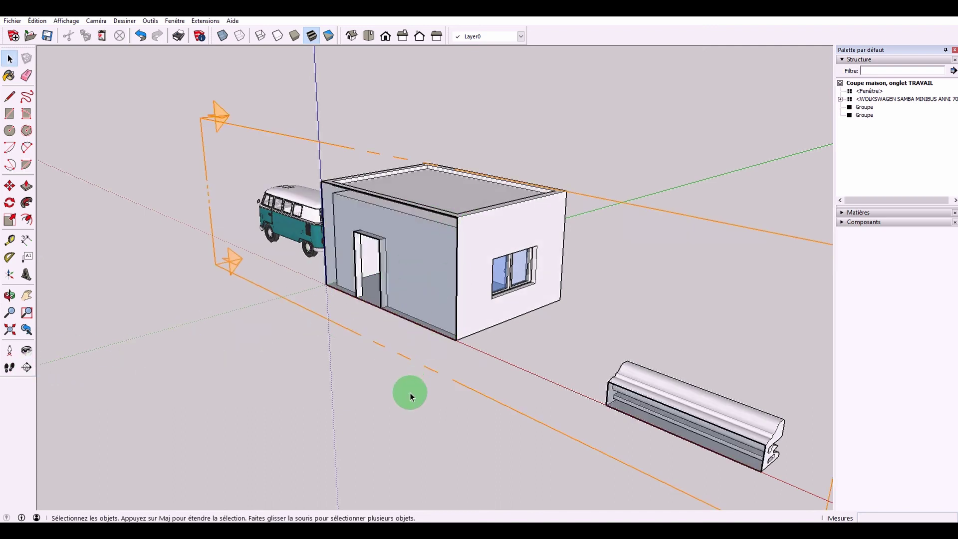
pyautogui.press('m')
pyautogui.click(408, 359)
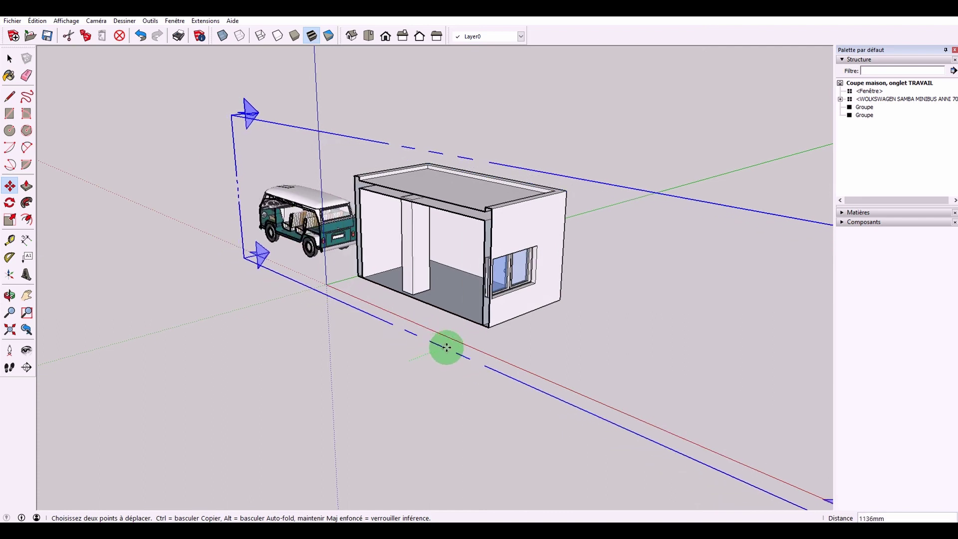
pyautogui.click(453, 345)
pyautogui.click(305, 219)
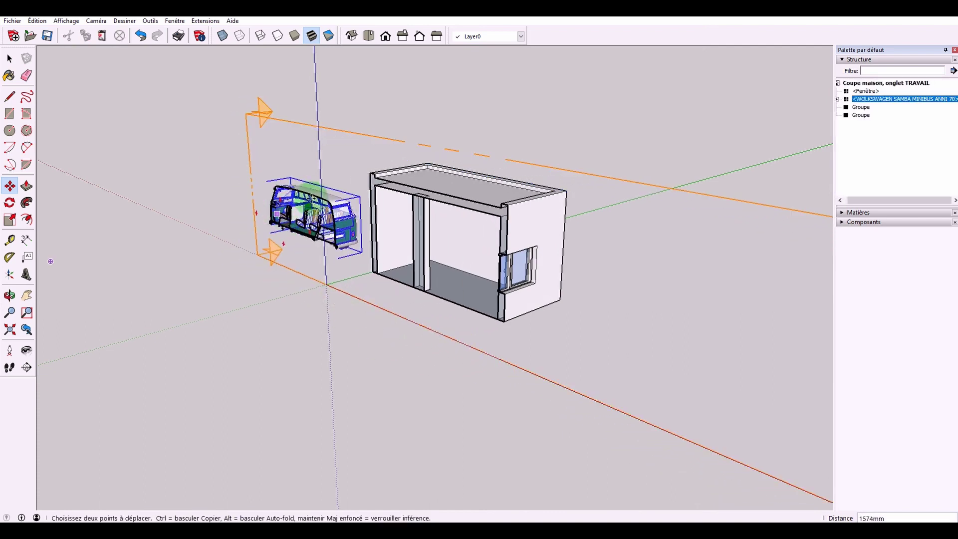
pyautogui.press('space')
# Create a grouped slice from the house section, then undo the slice and cut.
pyautogui.rightClick(322, 281)
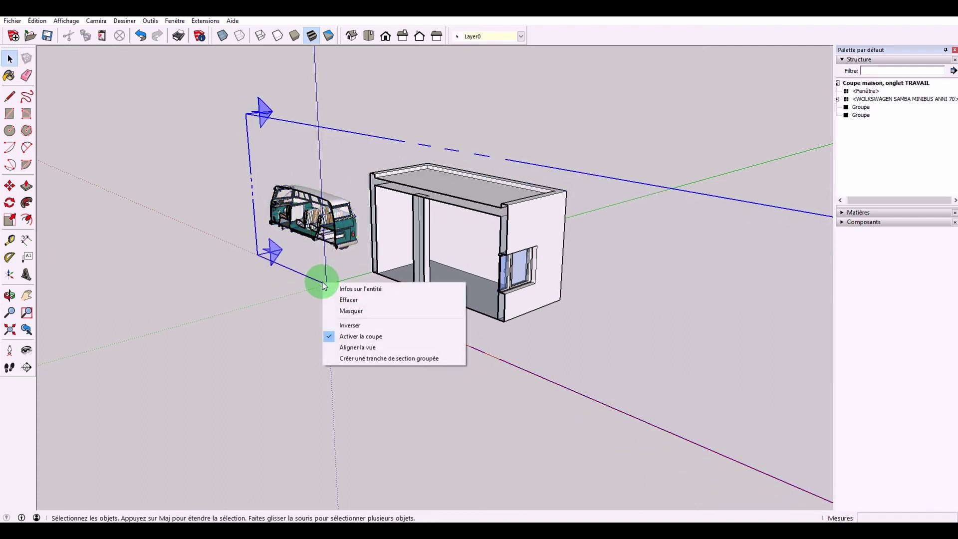
pyautogui.click(358, 358)
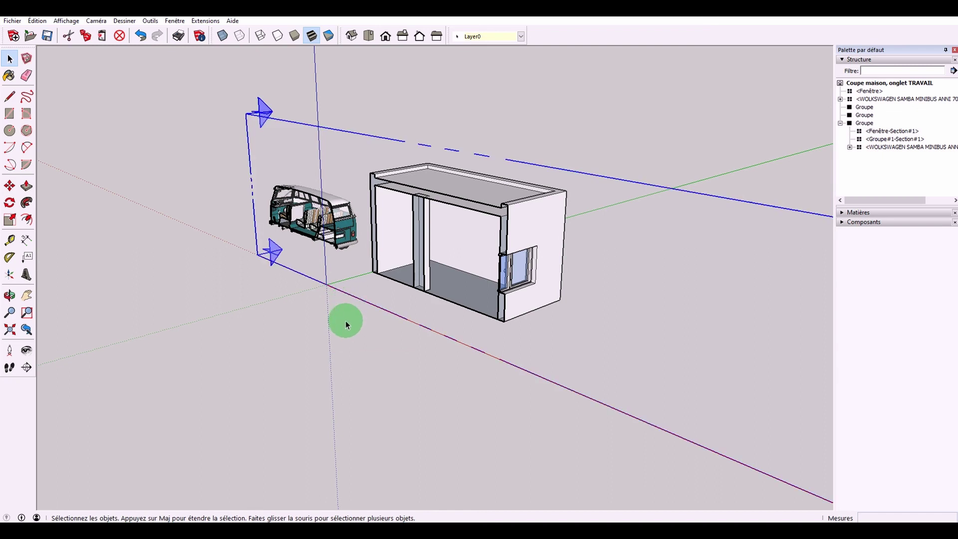
pyautogui.press('Delete')
pyautogui.moveTo(243, 214)
pyautogui.mouseDown(button='middle')
pyautogui.moveTo(366, 268)
pyautogui.moveTo(345, 252)
pyautogui.mouseUp(button='middle')
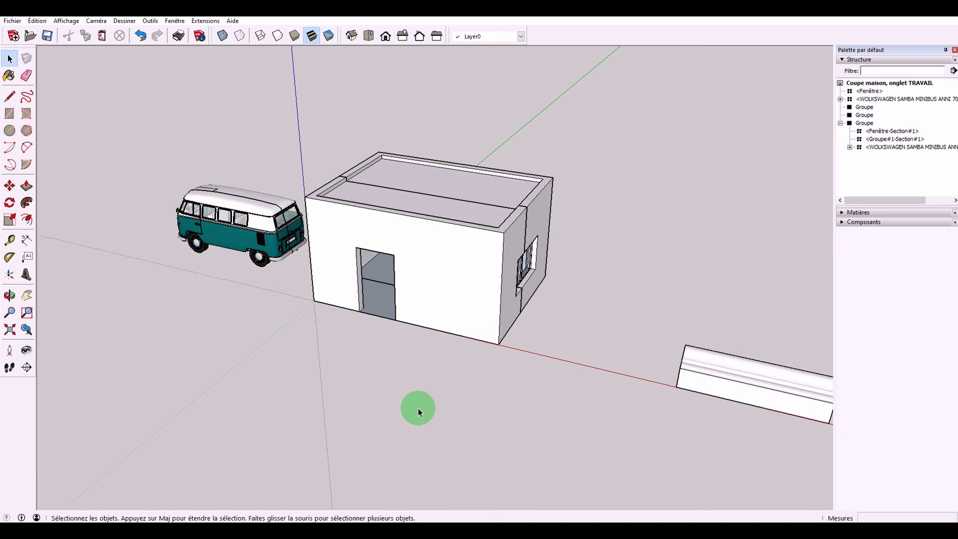
pyautogui.hotkey('ctrl', 'z')
pyautogui.hotkey('ctrl', 'z')
pyautogui.rightClick(240, 202)
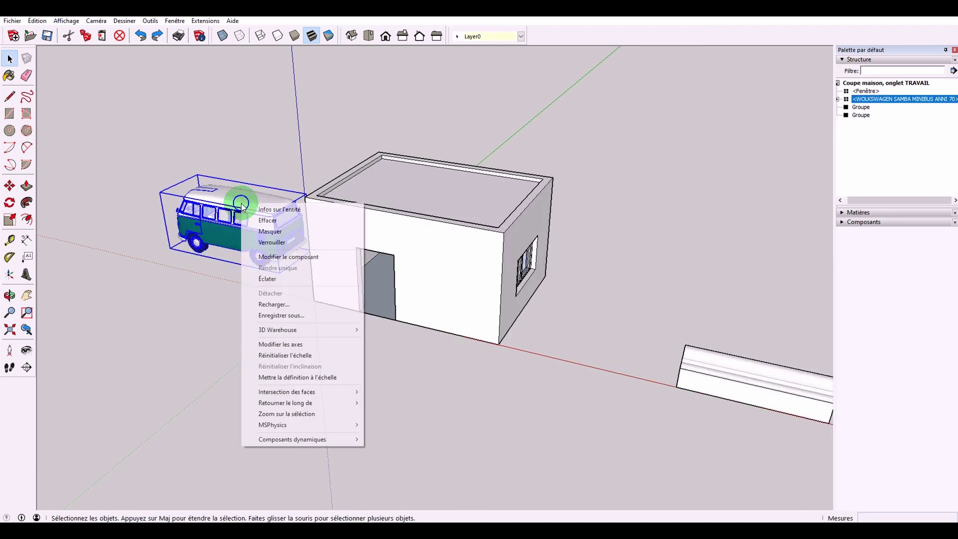
# Hide the minibus, place a section plane on the house's front wall, and move it deeper.
pyautogui.click(270, 232)
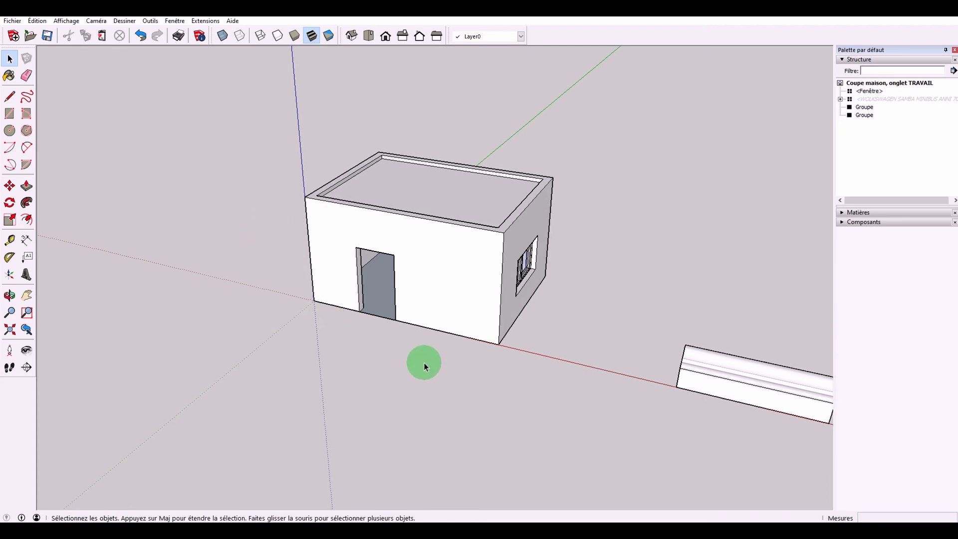
pyautogui.click(26, 367)
pyautogui.click(426, 276)
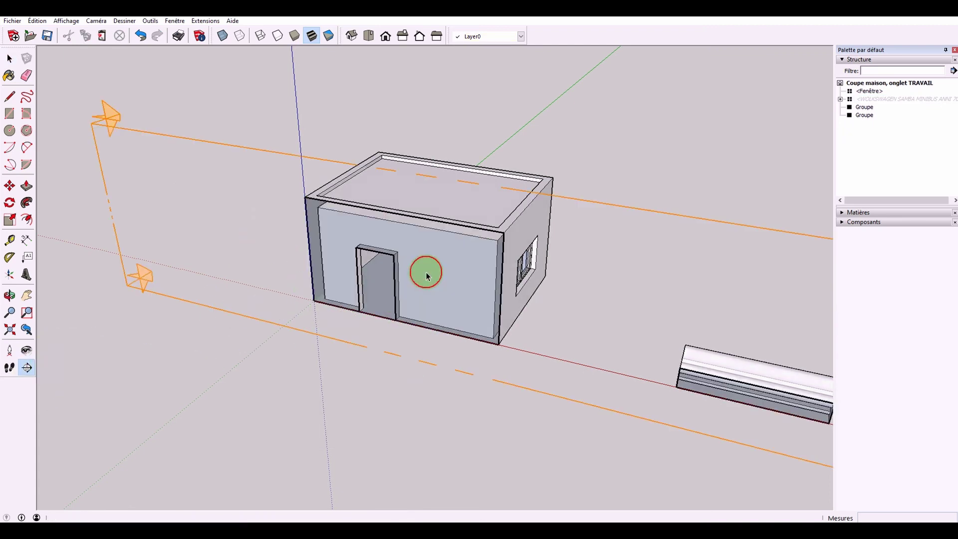
pyautogui.moveTo(489, 381); pyautogui.dragTo(423, 373, button='middle')
pyautogui.press('m')
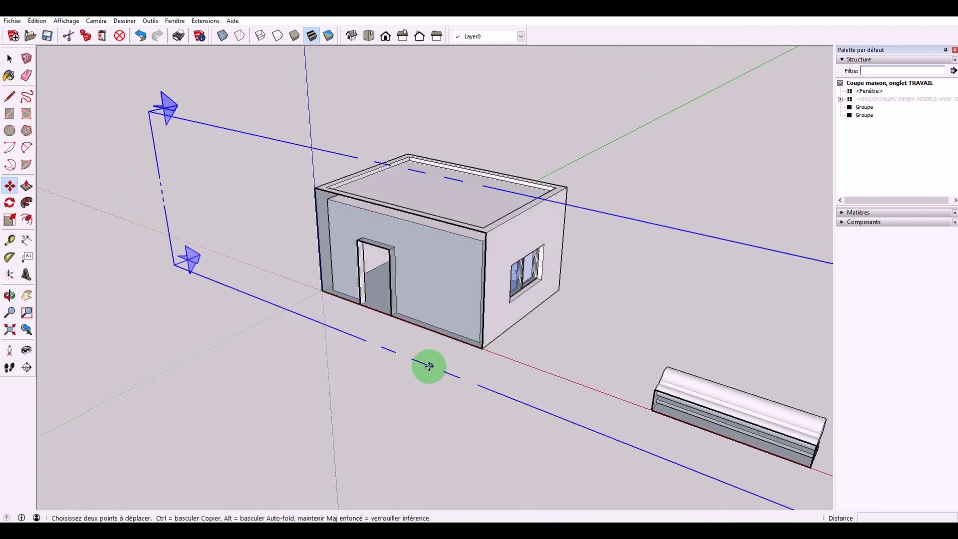
pyautogui.click(421, 361)
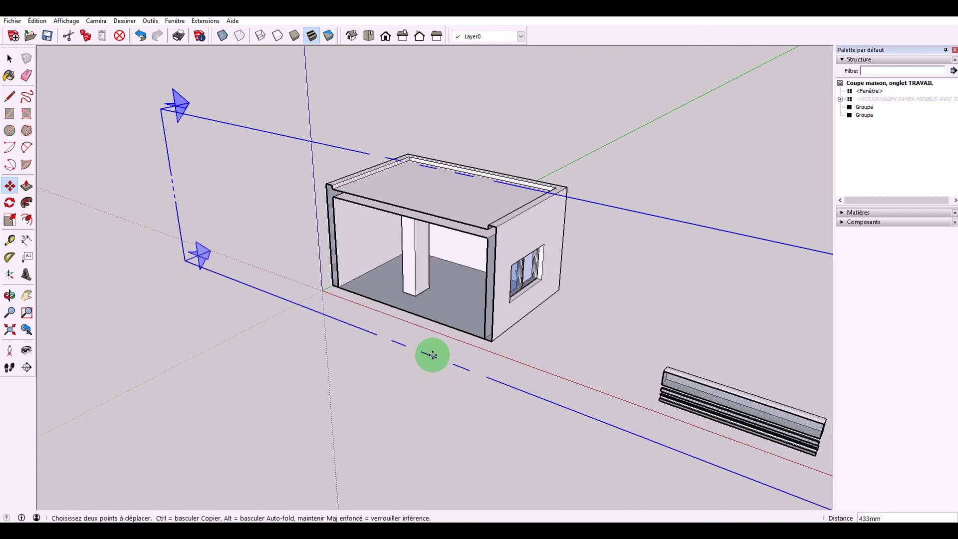
pyautogui.click(455, 342)
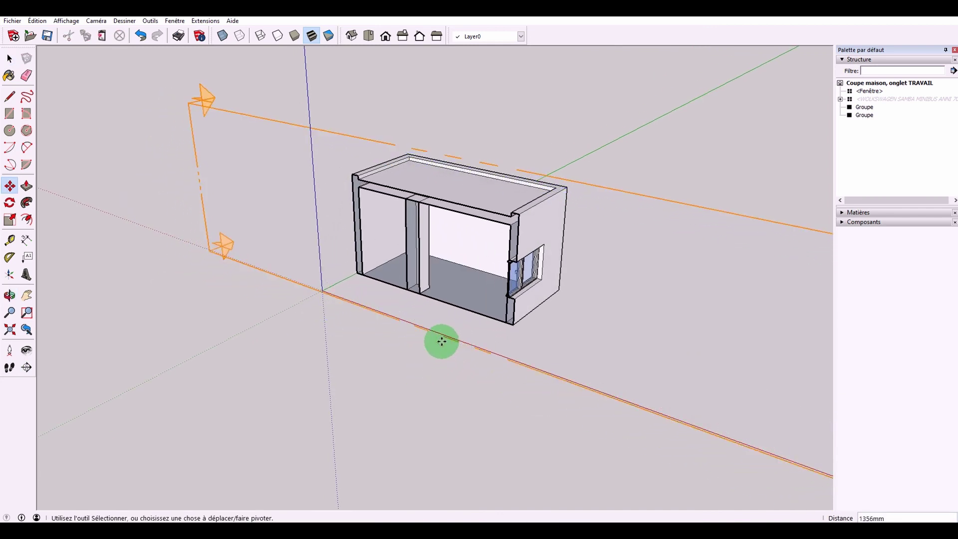
# Create a group from the section slice, then erase the section plane.
pyautogui.rightClick(378, 315)
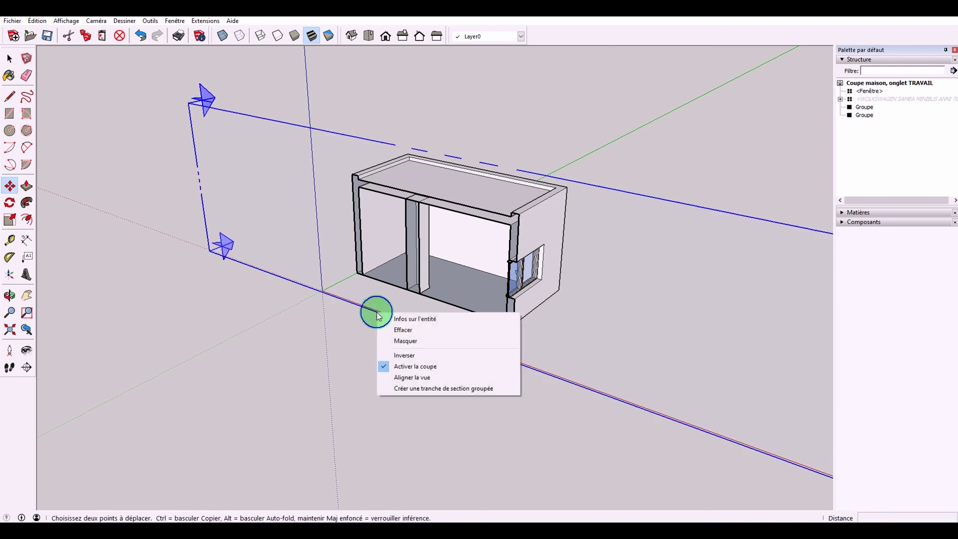
pyautogui.click(410, 388)
pyautogui.press('space')
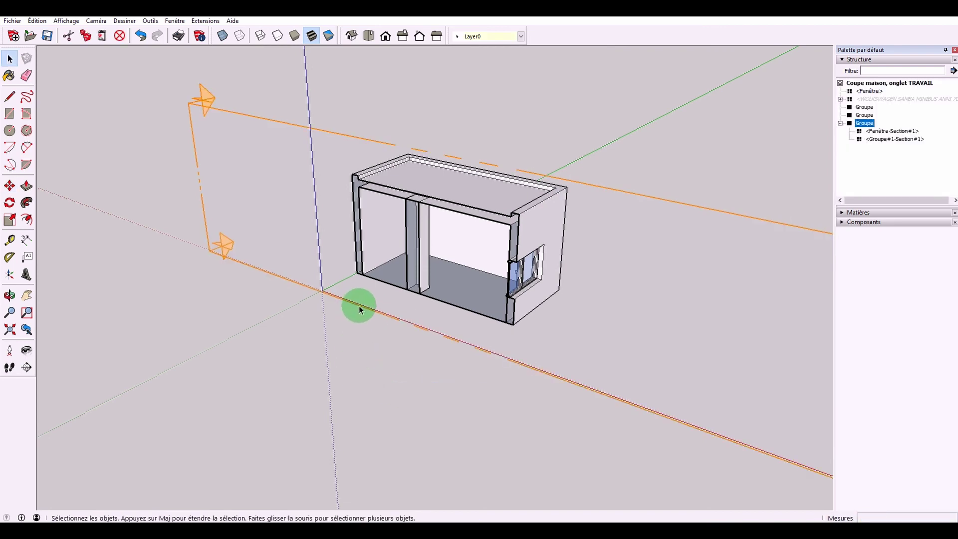
pyautogui.rightClick(360, 310)
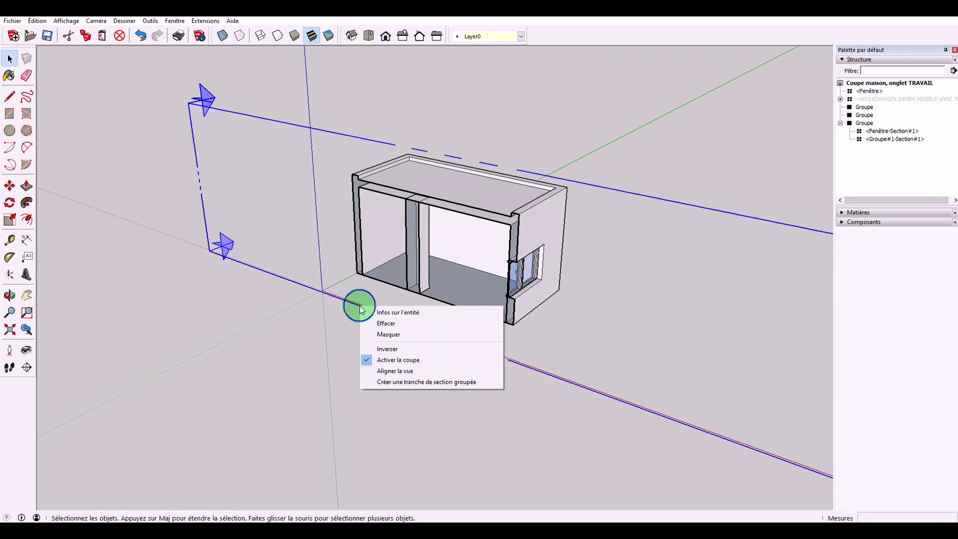
pyautogui.click(390, 326)
# Unhide the minibus and orbit to inspect the house and its side window.
pyautogui.press('d')
pyautogui.moveTo(234, 296)
pyautogui.mouseDown(button='middle')
pyautogui.moveTo(268, 276)
pyautogui.moveTo(242, 202)
pyautogui.mouseUp(button='middle')
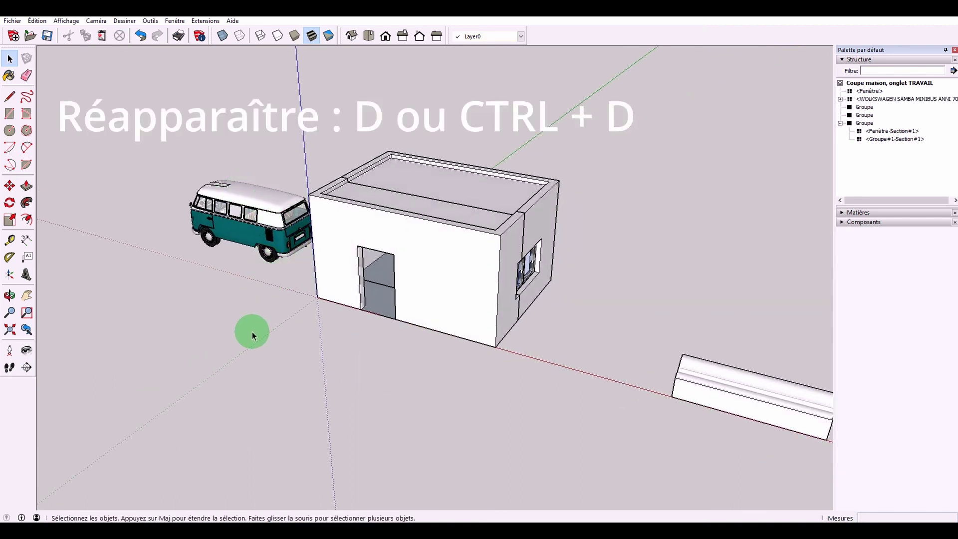
pyautogui.click(448, 245)
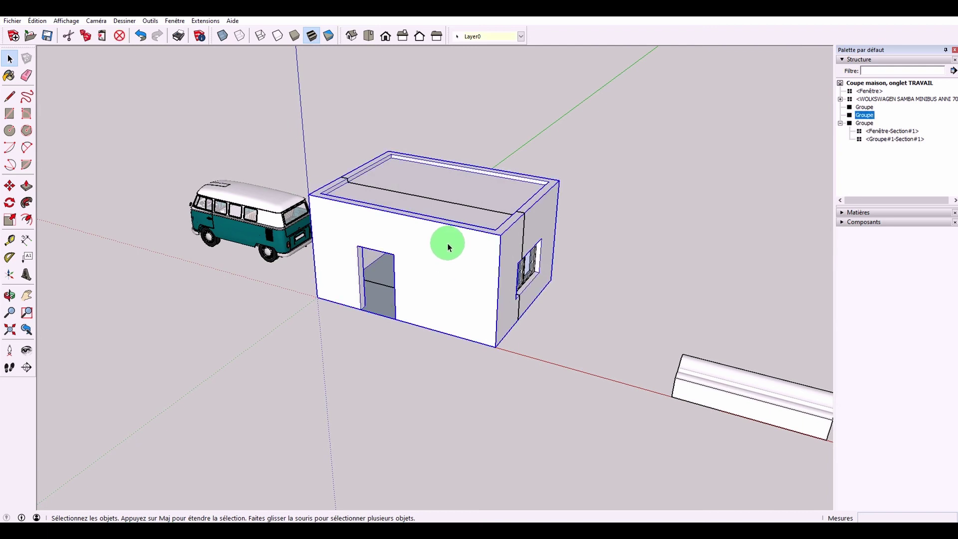
pyautogui.moveTo(483, 272); pyautogui.dragTo(442, 246, button='middle')
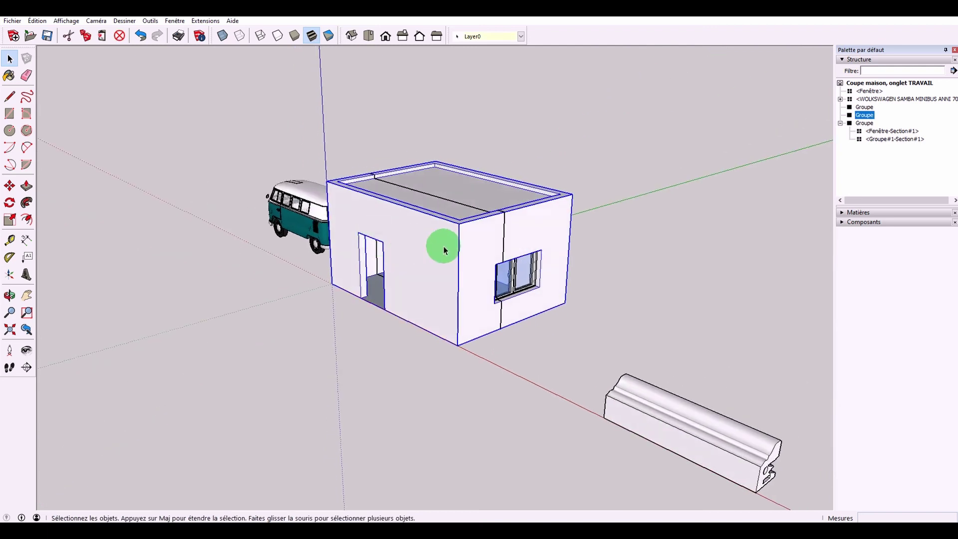
pyautogui.click(523, 272)
pyautogui.moveTo(519, 279)
pyautogui.mouseDown(button='middle')
pyautogui.moveTo(306, 306)
pyautogui.moveTo(459, 289)
pyautogui.mouseUp(button='middle')
# Select the minibus and delete it from the model.
pyautogui.press('o')
pyautogui.moveTo(437, 319)
pyautogui.mouseDown()
pyautogui.moveTo(335, 345)
pyautogui.moveTo(378, 345)
pyautogui.mouseUp()
pyautogui.press('space')
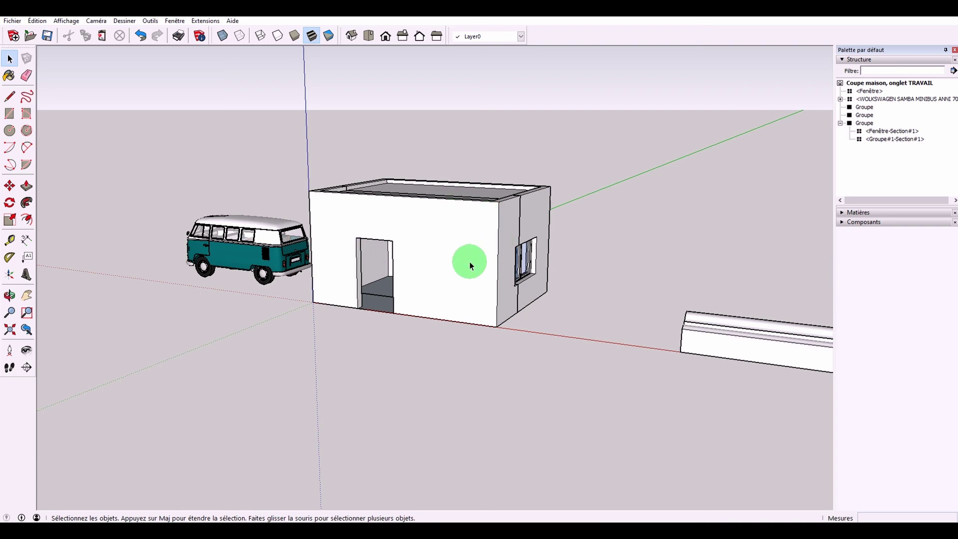
pyautogui.click(251, 253)
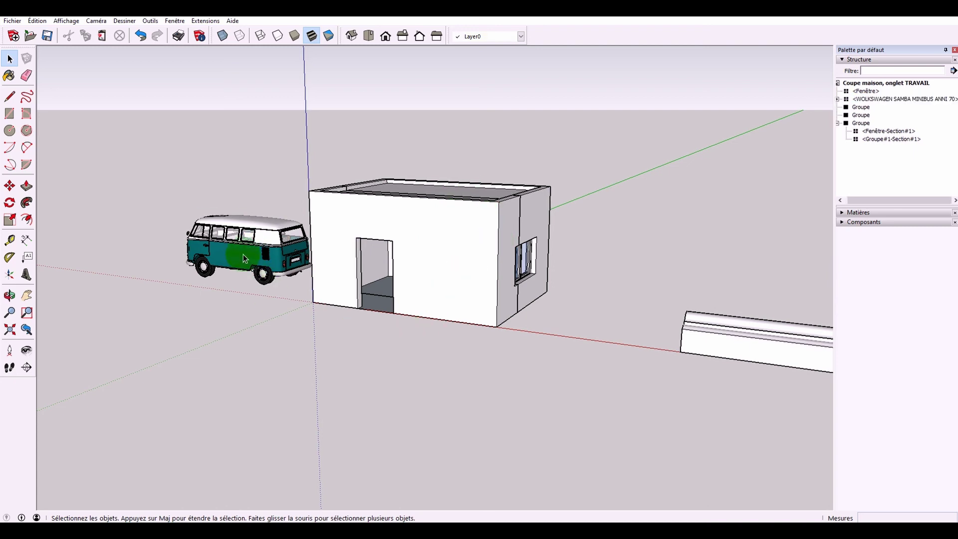
pyautogui.press('Delete')
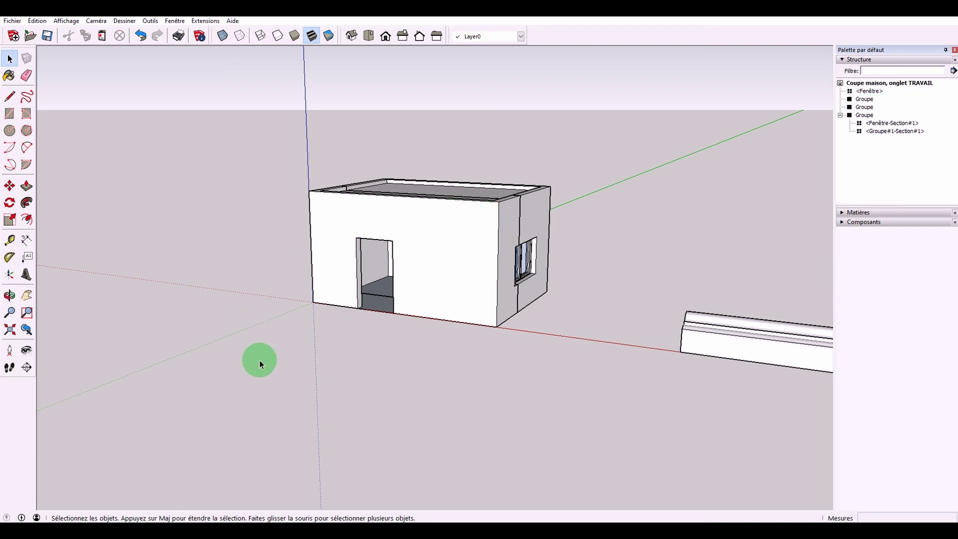
pyautogui.moveTo(455, 338); pyautogui.dragTo(410, 351, button='middle')
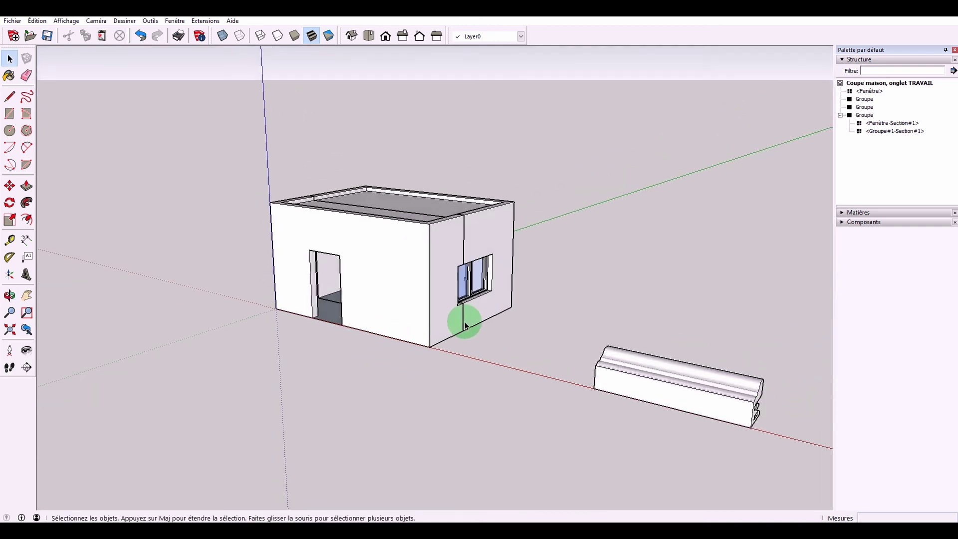
pyautogui.click(462, 329)
pyautogui.press('m')
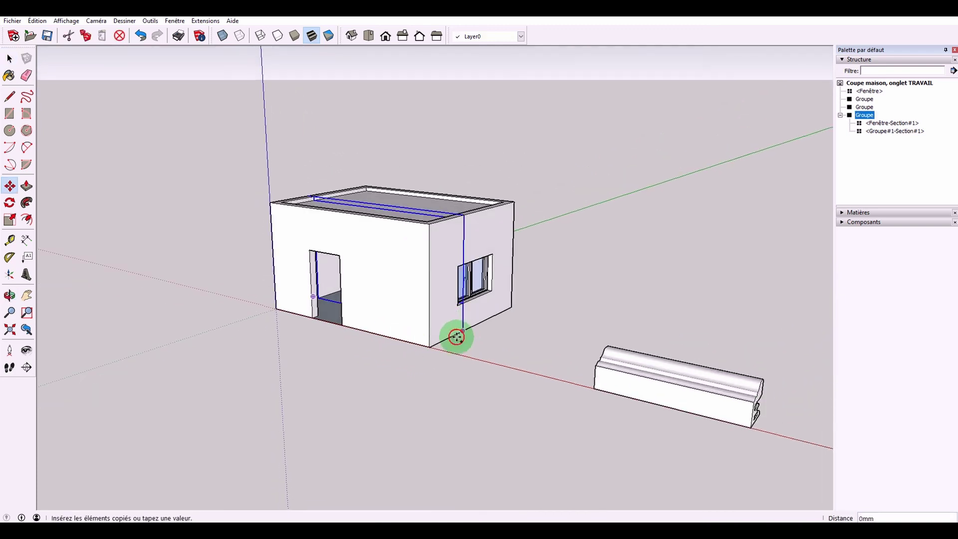
pyautogui.click(462, 329)
pyautogui.press('ctrl')
pyautogui.click(344, 390)
pyautogui.press('space')
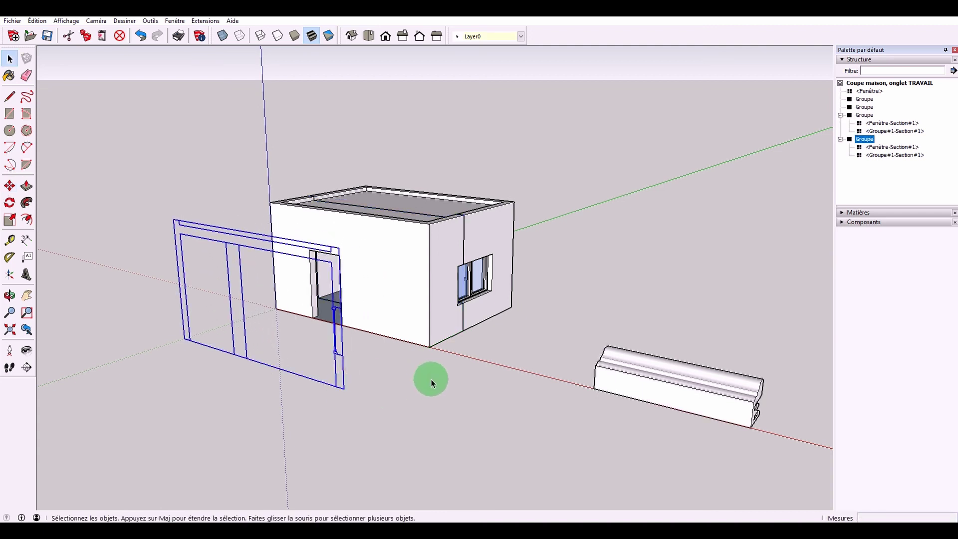
pyautogui.click(379, 374)
pyautogui.click(861, 115)
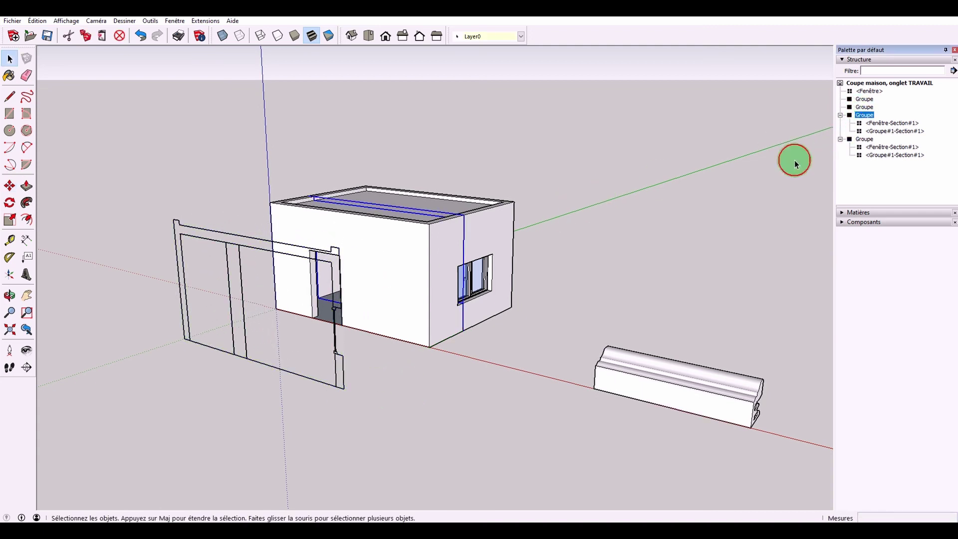
pyautogui.click(865, 139)
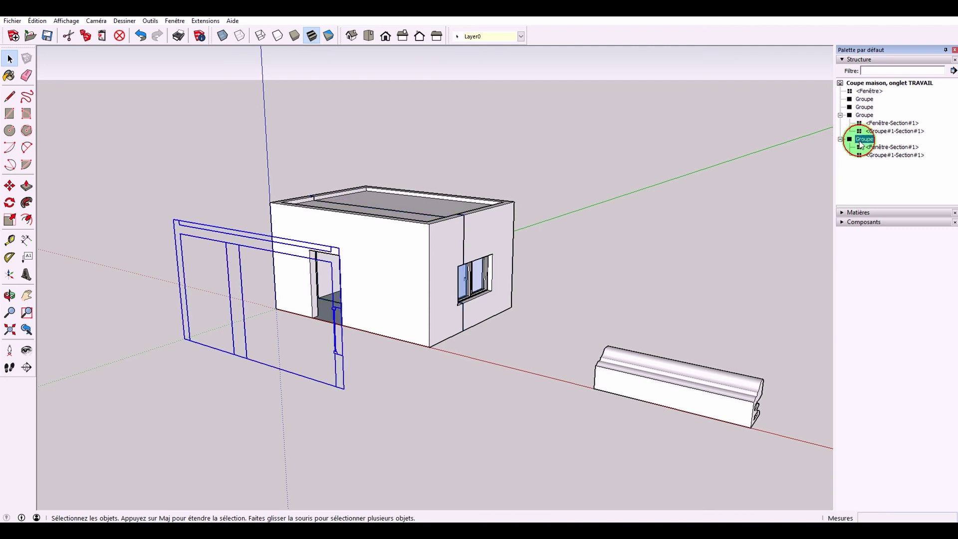
pyautogui.click(394, 412)
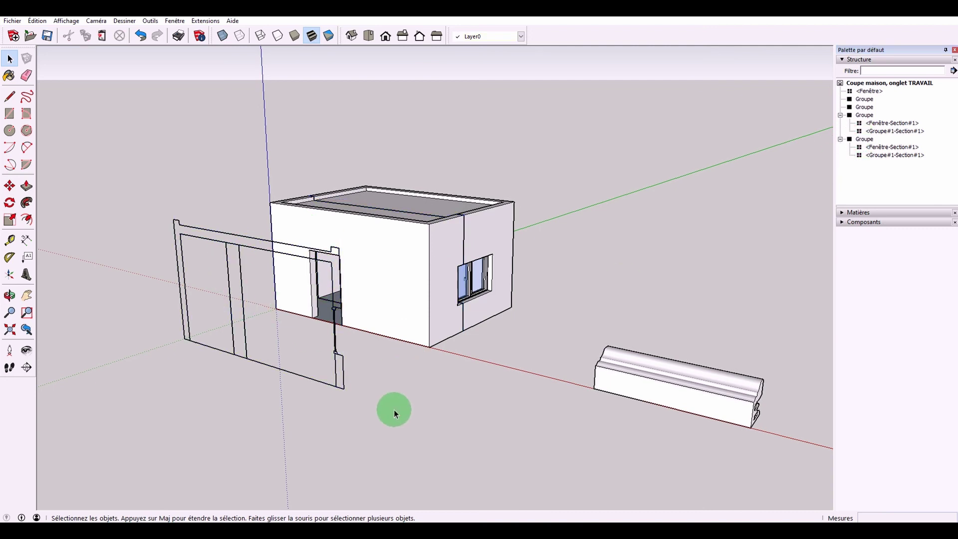
pyautogui.click(883, 155)
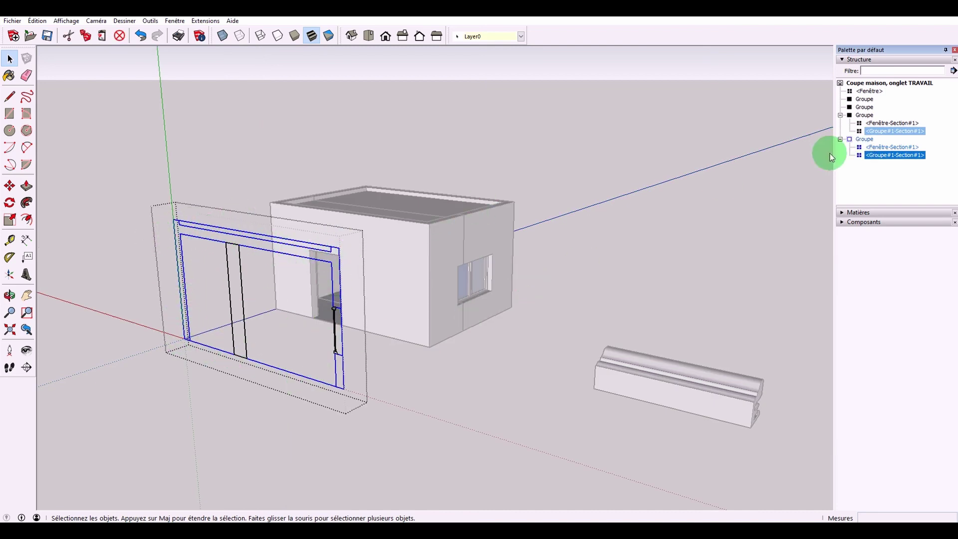
pyautogui.click(891, 147)
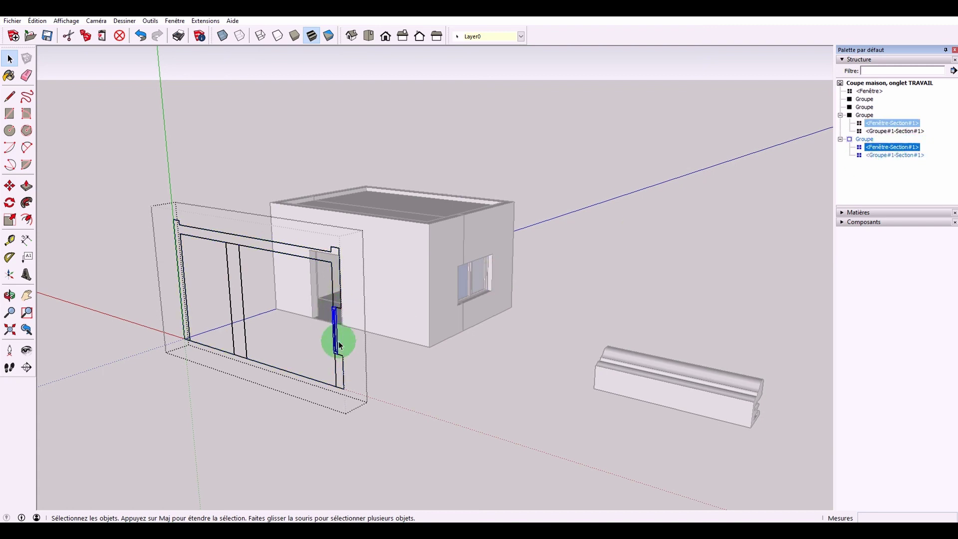
pyautogui.click(243, 305)
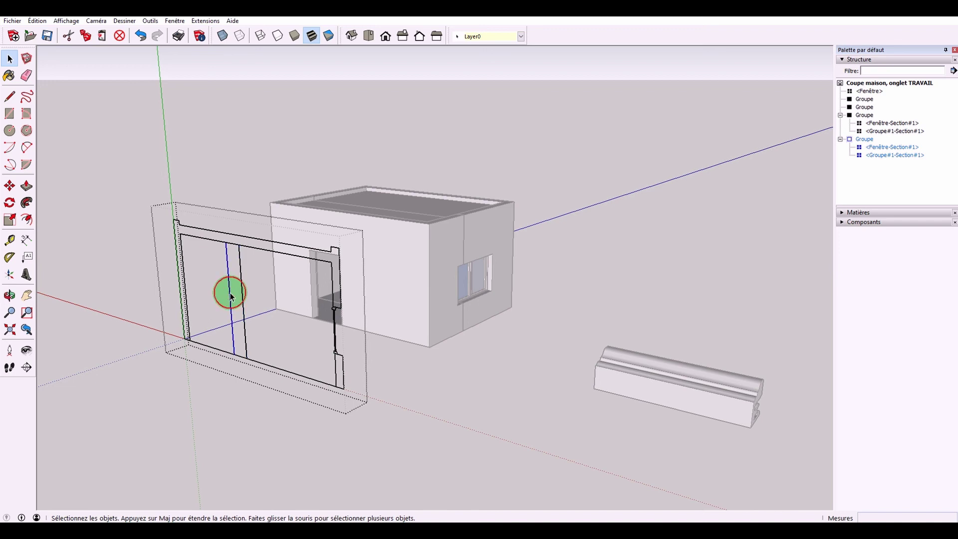
pyautogui.moveTo(230, 295)
pyautogui.mouseDown(button='middle')
pyautogui.moveTo(265, 331)
pyautogui.moveTo(428, 295)
pyautogui.mouseUp(button='middle')
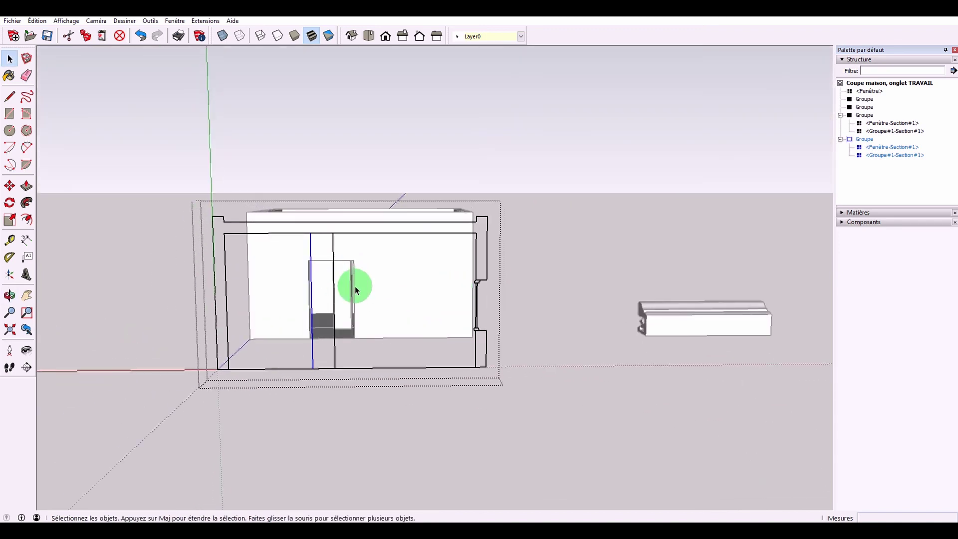
pyautogui.moveTo(355, 289); pyautogui.dragTo(467, 378, button='middle')
pyautogui.click(398, 397)
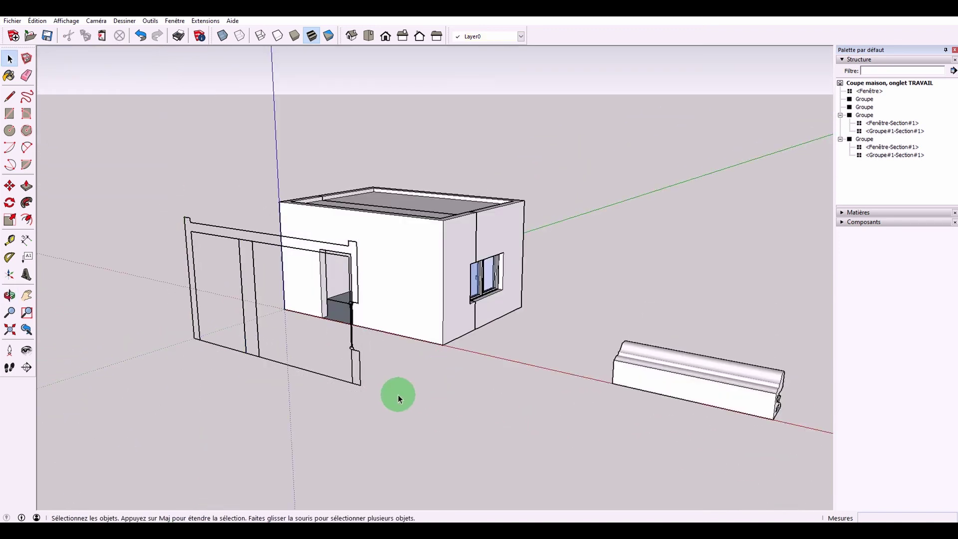
pyautogui.click(358, 386)
pyautogui.press('Delete')
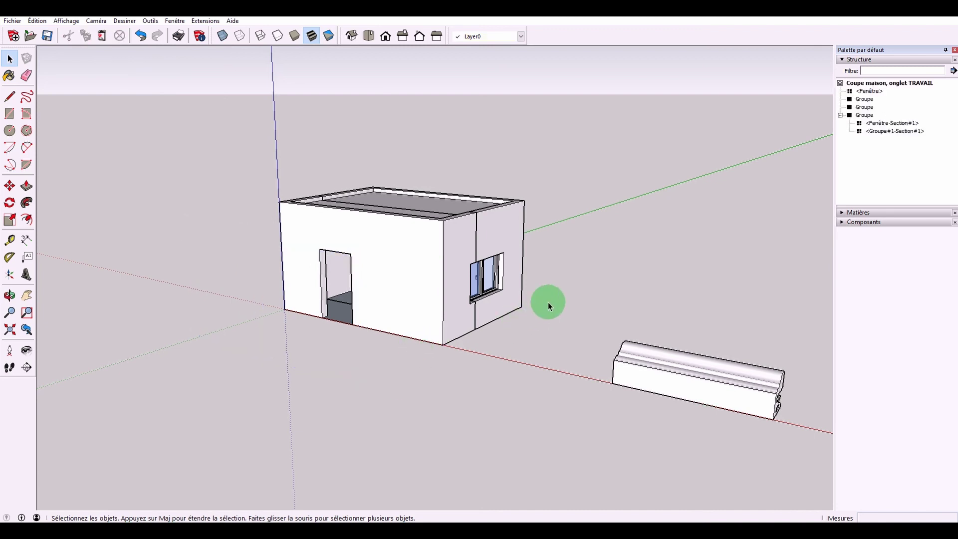
# Cut Groupe#1-Section#1 out of the inner group using Édition > Couper.
pyautogui.moveTo(548, 301)
pyautogui.mouseDown(button='middle')
pyautogui.moveTo(488, 327)
pyautogui.moveTo(431, 316)
pyautogui.moveTo(369, 321)
pyautogui.moveTo(514, 242)
pyautogui.mouseUp(button='middle')
pyautogui.scroll(2, 430, 315)
pyautogui.scroll(1, 427, 311)
pyautogui.scroll(1, 427, 301)
pyautogui.scroll(1, 428, 295)
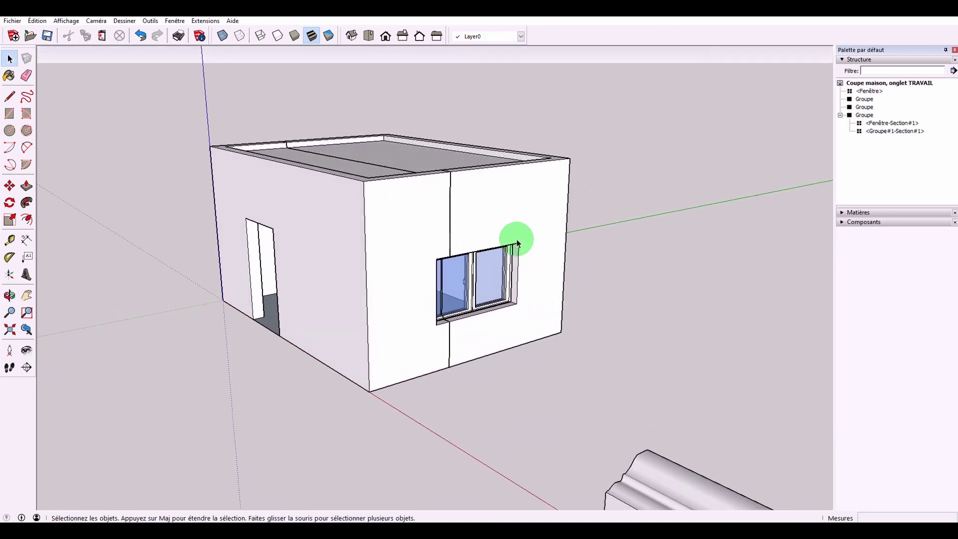
pyautogui.click(881, 132)
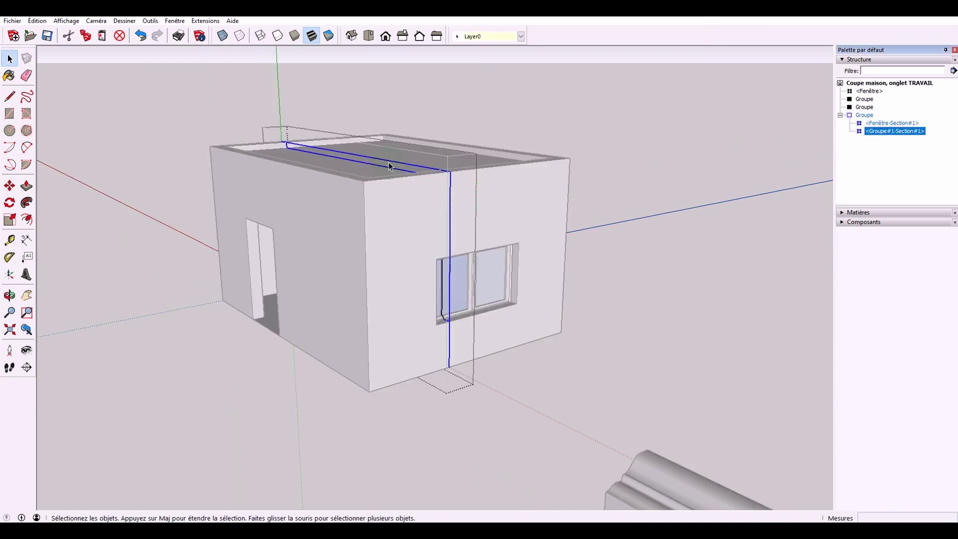
pyautogui.click(37, 20)
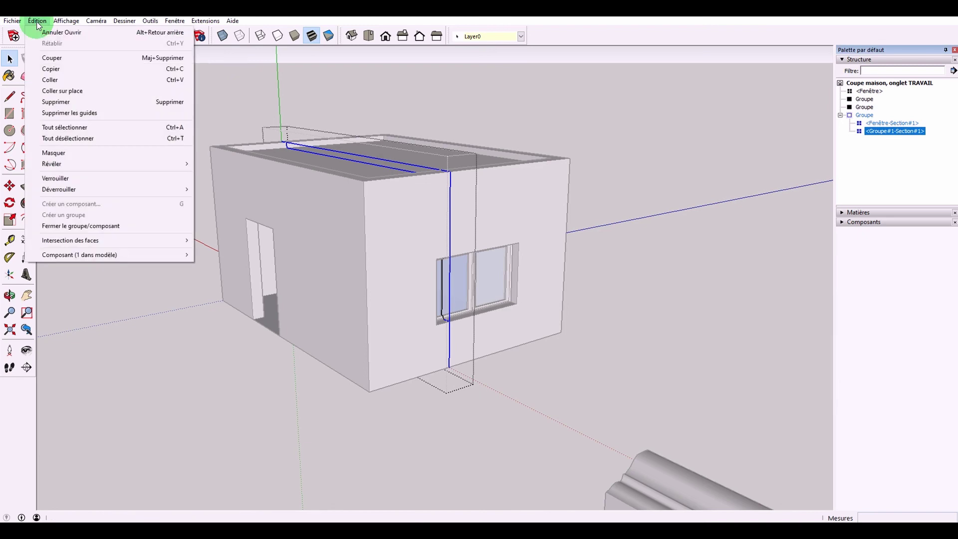
pyautogui.click(56, 59)
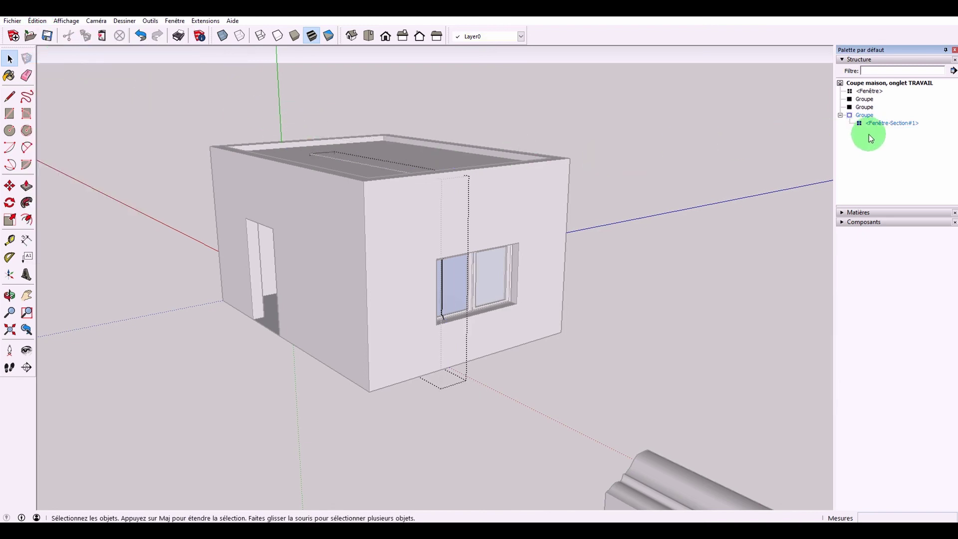
# Paste the section in place into the house group.
pyautogui.click(385, 209)
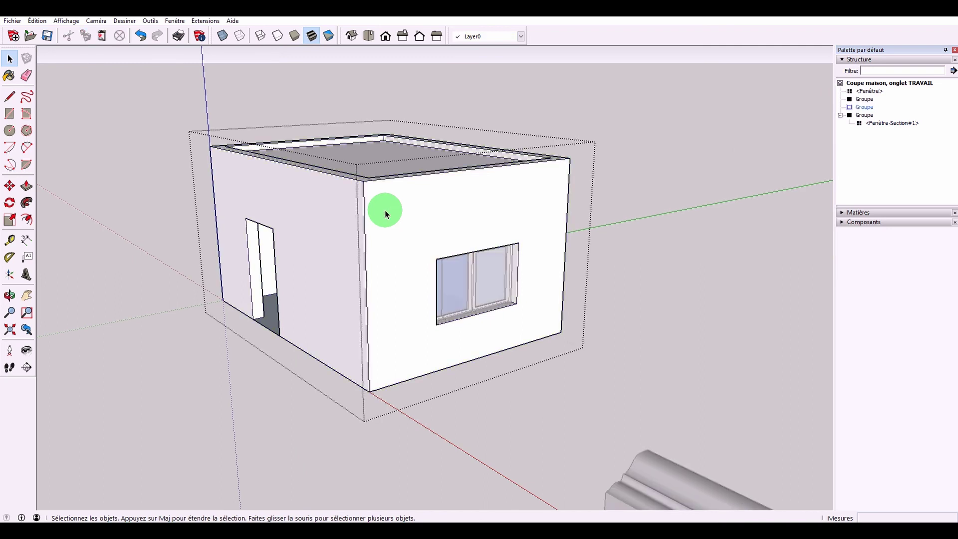
pyautogui.click(37, 20)
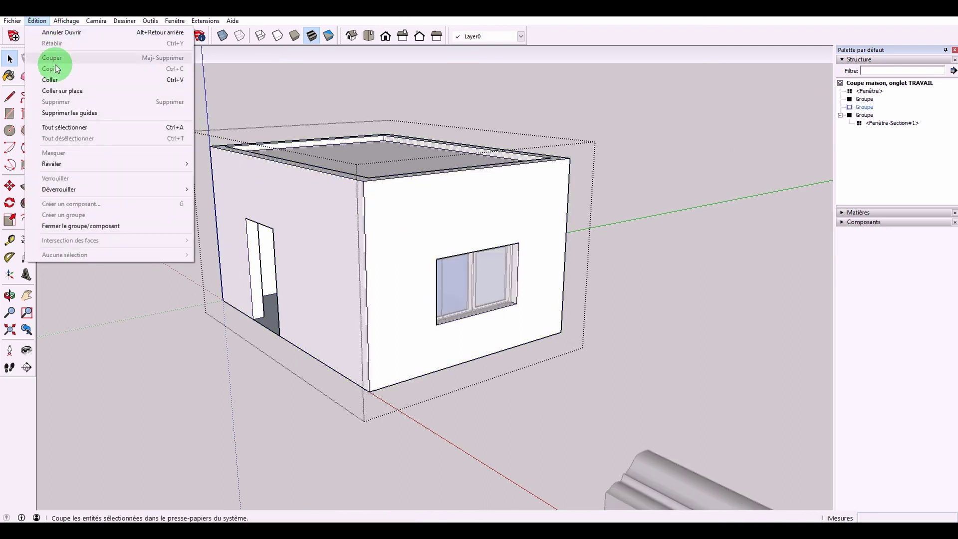
pyautogui.click(61, 91)
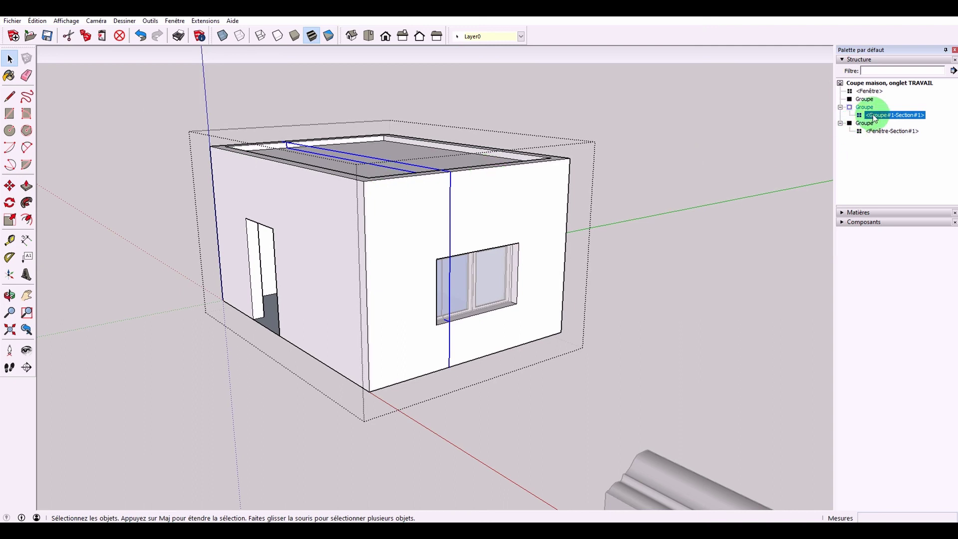
# Explode the pasted section component into plain geometry.
pyautogui.rightClick(450, 176)
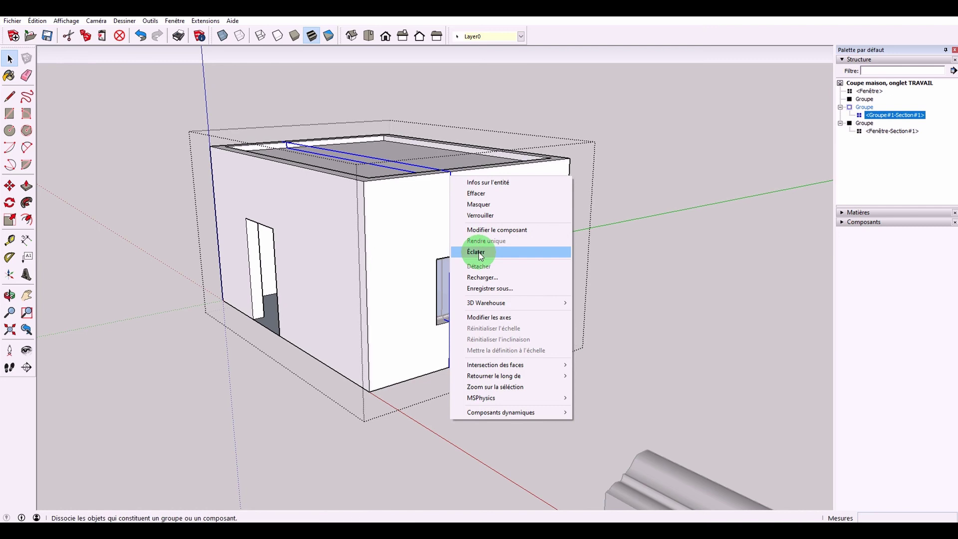
pyautogui.click(478, 251)
pyautogui.moveTo(563, 223)
pyautogui.mouseDown(button='middle')
pyautogui.moveTo(496, 222)
pyautogui.moveTo(387, 193)
pyautogui.moveTo(408, 194)
pyautogui.moveTo(370, 176)
pyautogui.moveTo(355, 161)
pyautogui.moveTo(364, 154)
pyautogui.mouseUp(button='middle')
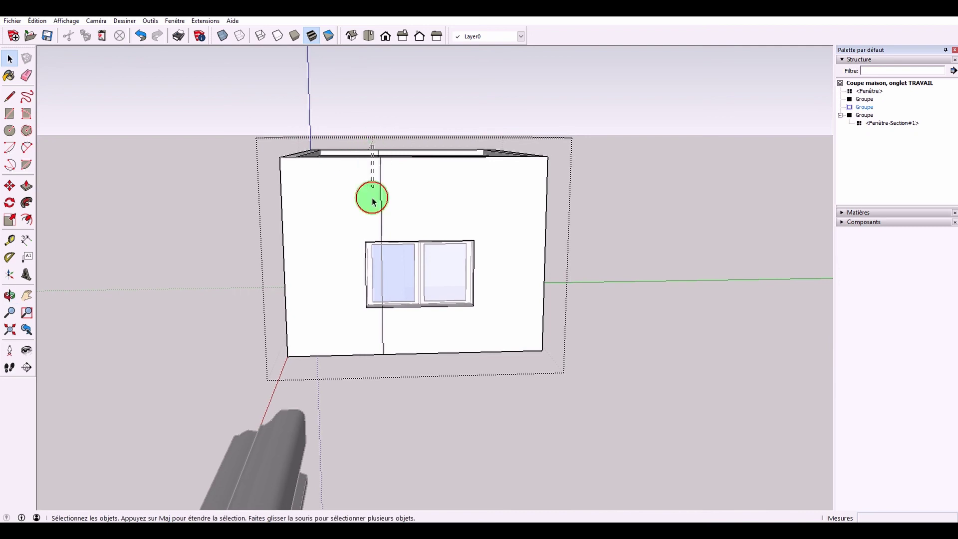
# Delete the wall portion left of the cut line to open the house interior.
pyautogui.moveTo(373, 148); pyautogui.dragTo(241, 384)
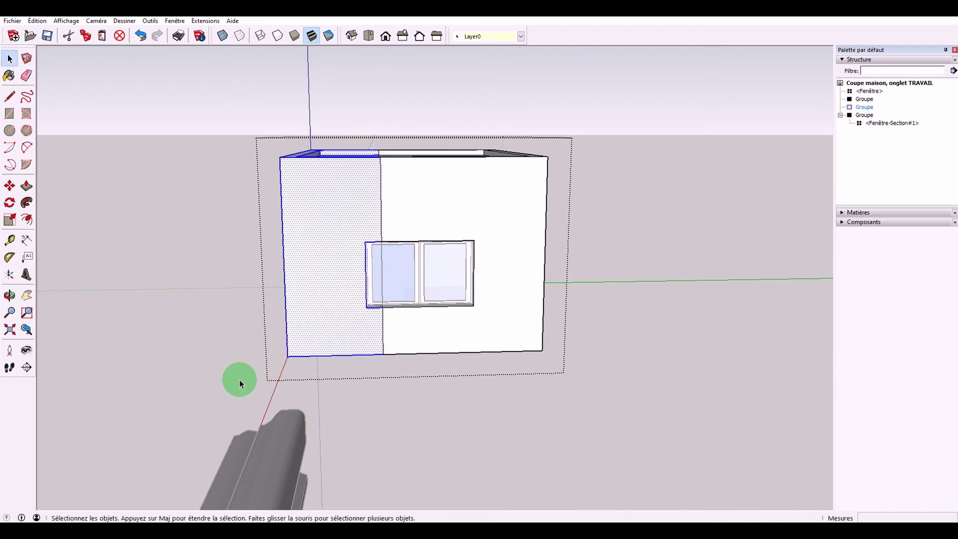
pyautogui.press('Delete')
pyautogui.moveTo(194, 341)
pyautogui.mouseDown(button='middle')
pyautogui.moveTo(302, 349)
pyautogui.moveTo(651, 329)
pyautogui.mouseUp(button='middle')
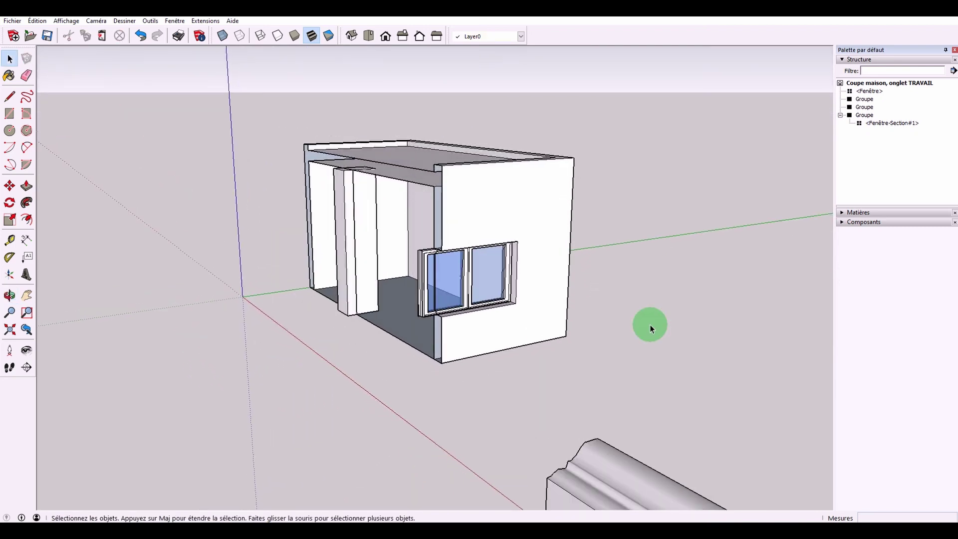
pyautogui.click(460, 270)
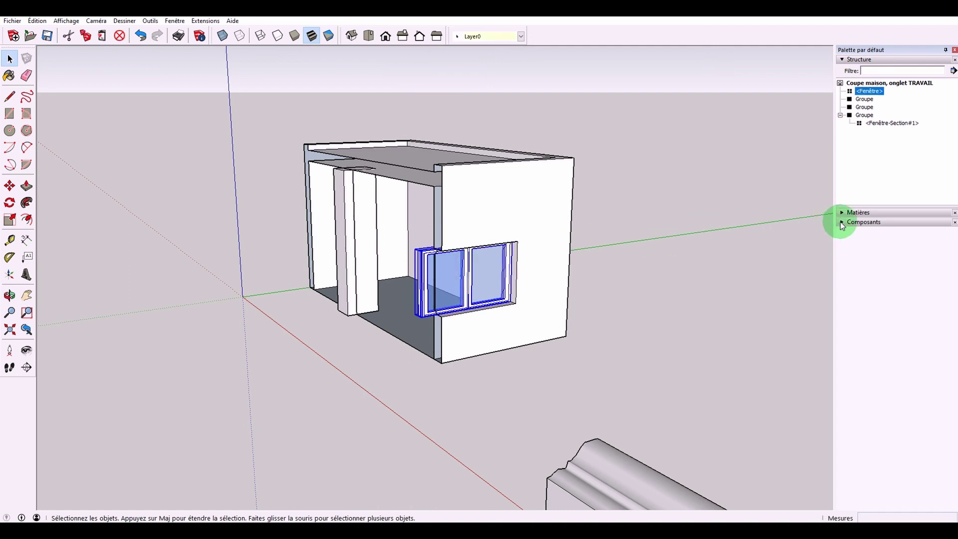
# Copy the window, make the copy the unique Fenêtre#1 component, then delete it.
pyautogui.scroll(4, 424, 274)
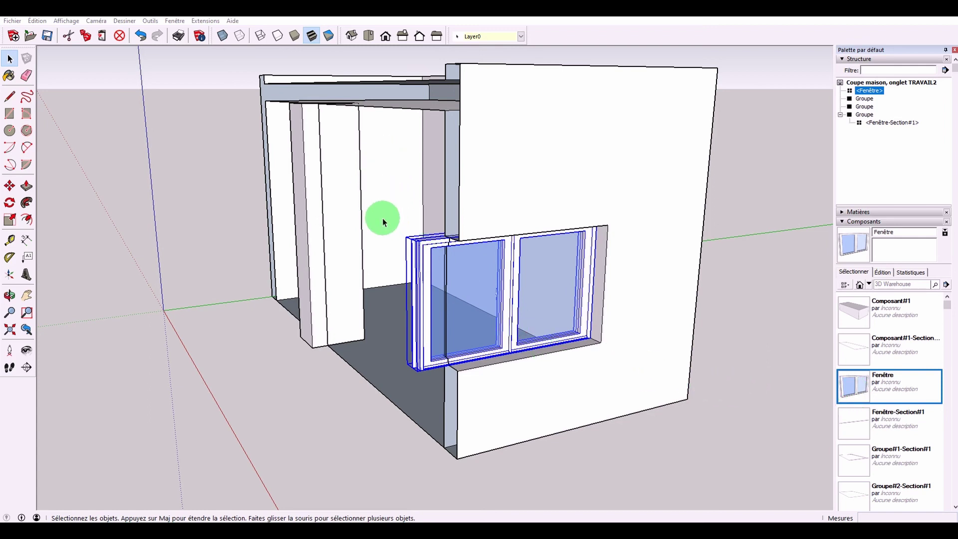
pyautogui.click(464, 286)
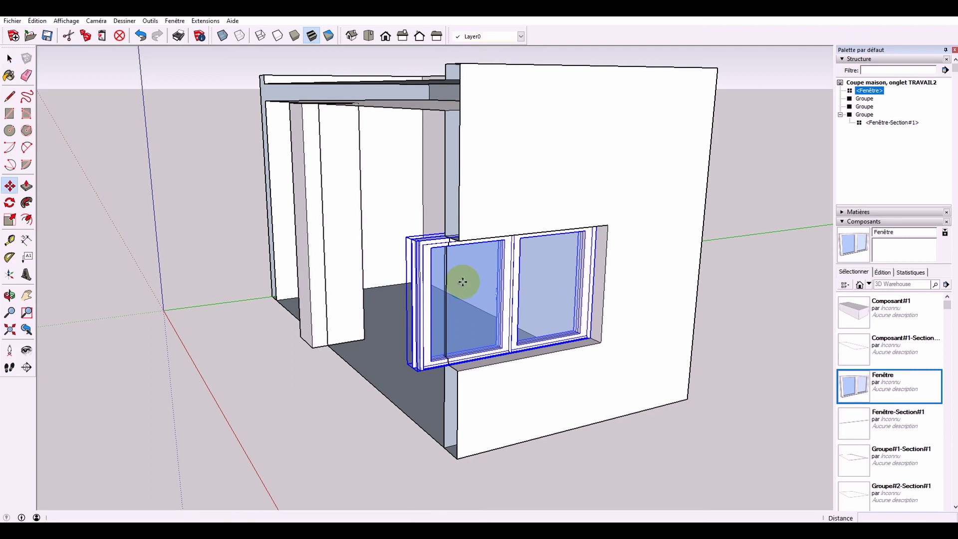
pyautogui.press('ctrl')
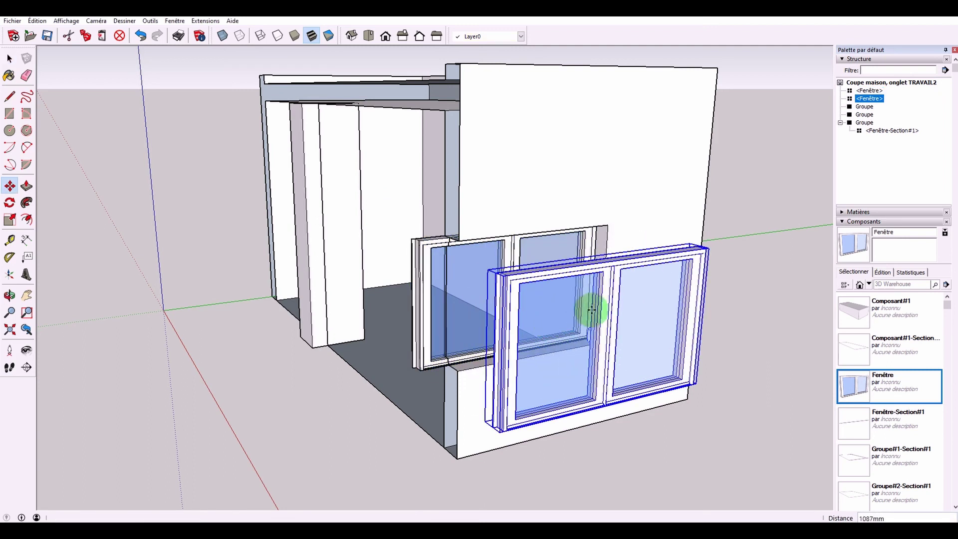
pyautogui.click(592, 310)
pyautogui.press('space')
pyautogui.rightClick(616, 293)
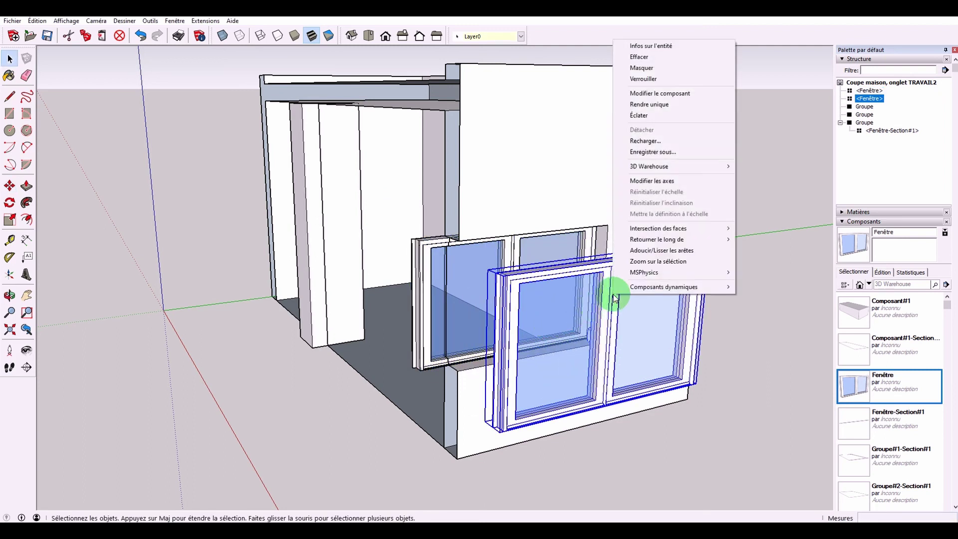
pyautogui.click(658, 106)
pyautogui.press('Delete')
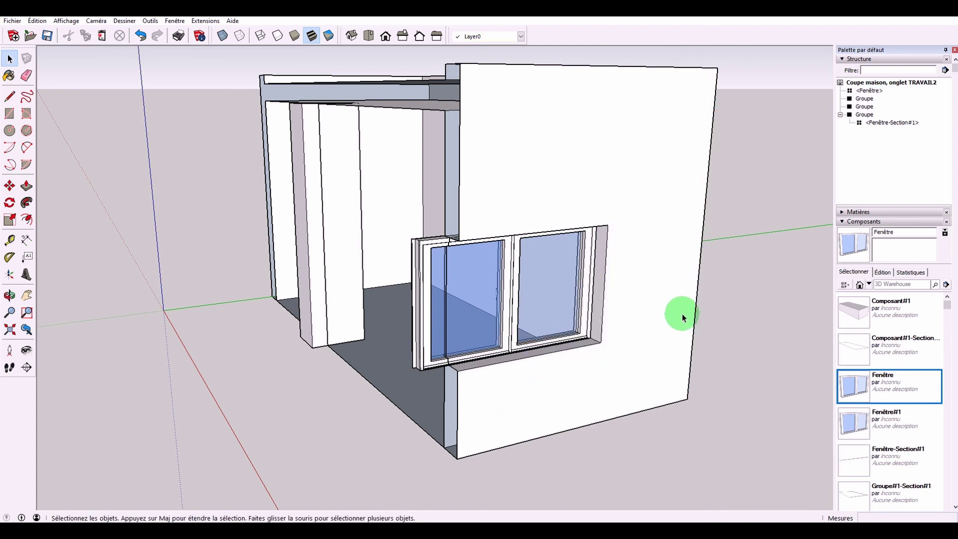
# Cut the Fenêtre-Section#1 plane out of its group with Édition > Couper.
pyautogui.moveTo(566, 317); pyautogui.dragTo(458, 299, button='middle')
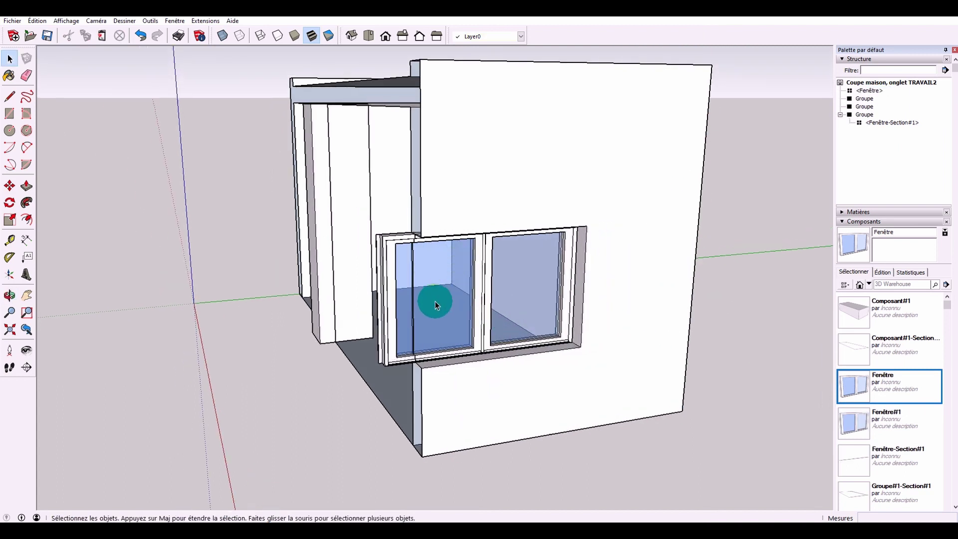
pyautogui.click(881, 124)
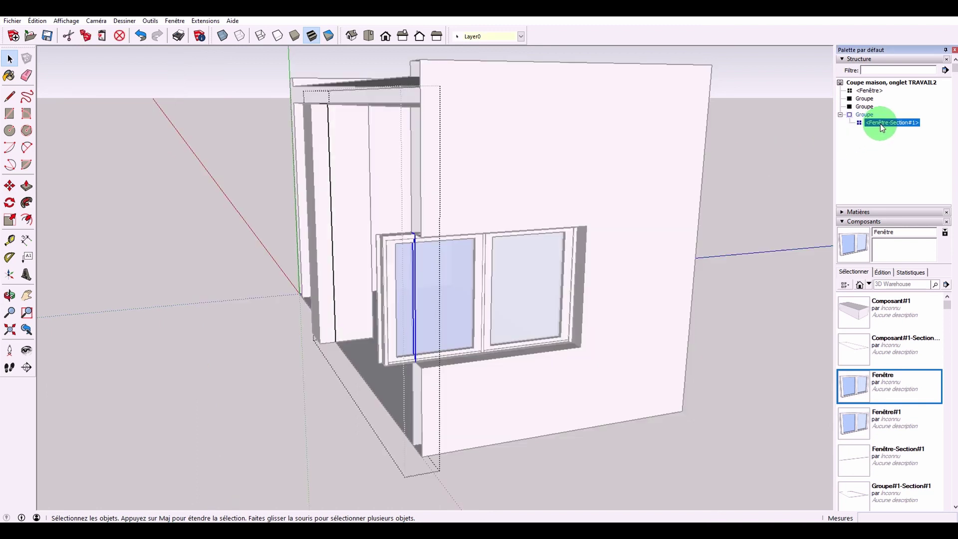
pyautogui.click(37, 20)
pyautogui.click(53, 59)
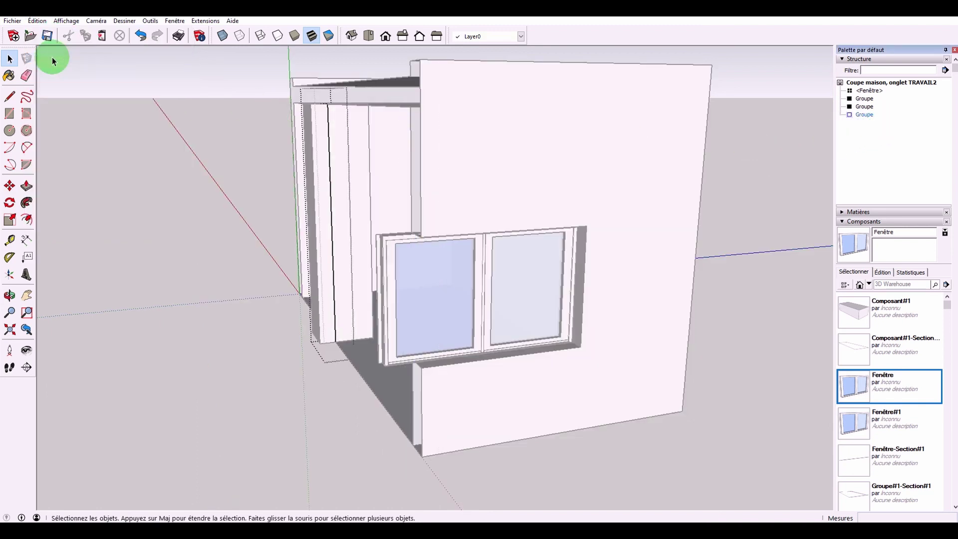
pyautogui.click(168, 207)
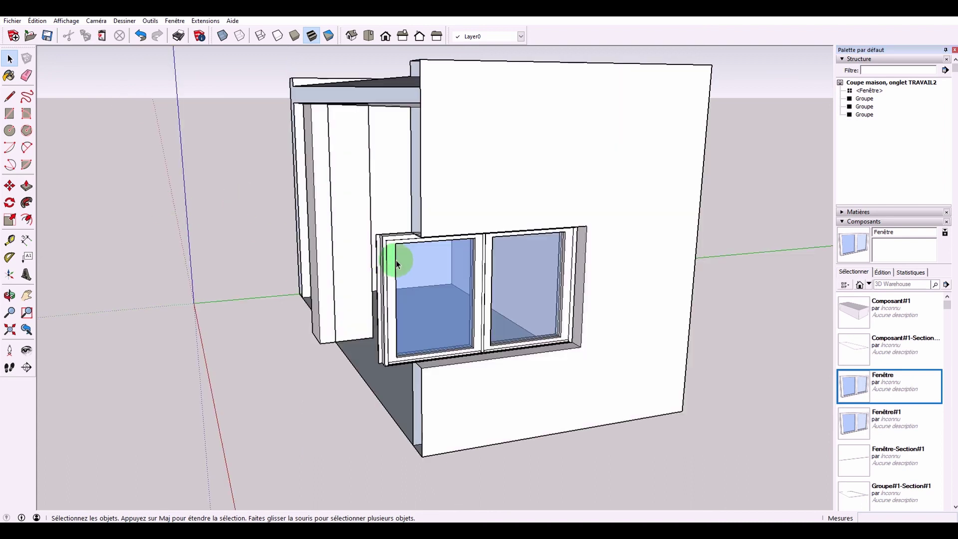
pyautogui.doubleClick(397, 242)
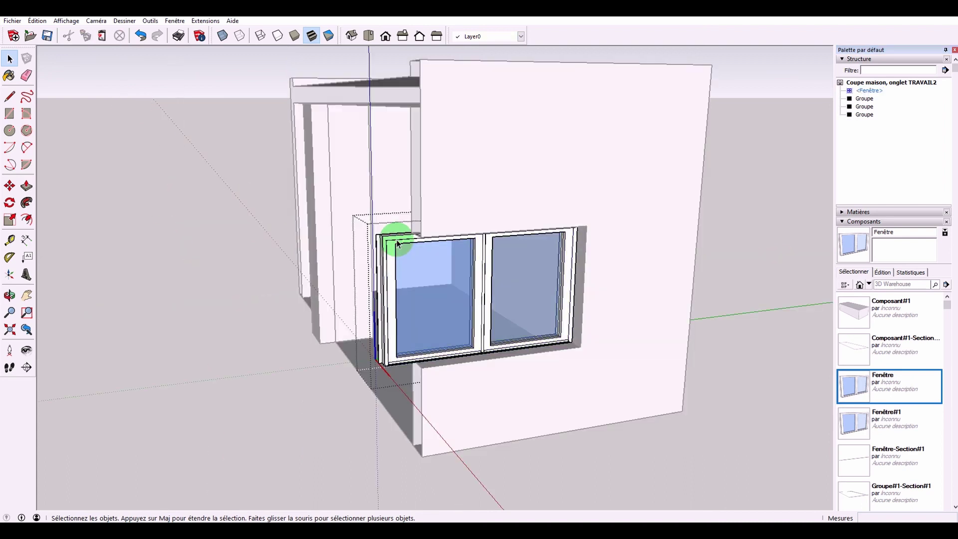
# Paste the section plane in place inside the window component and explode it.
pyautogui.click(37, 21)
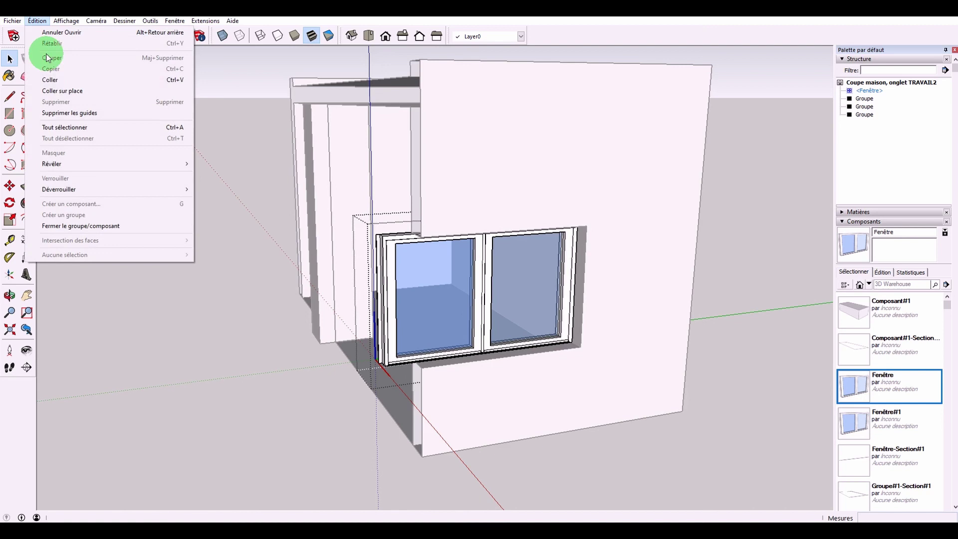
pyautogui.click(59, 91)
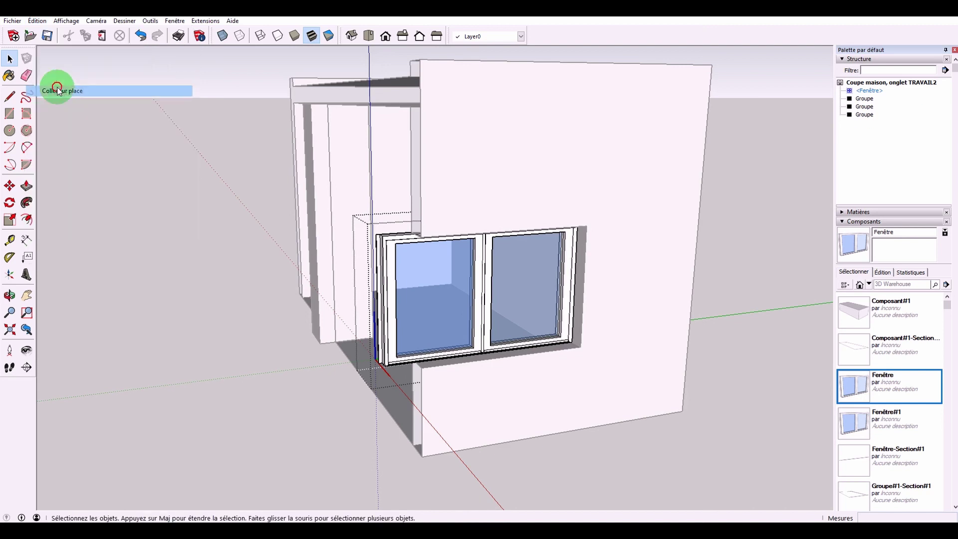
pyautogui.rightClick(415, 278)
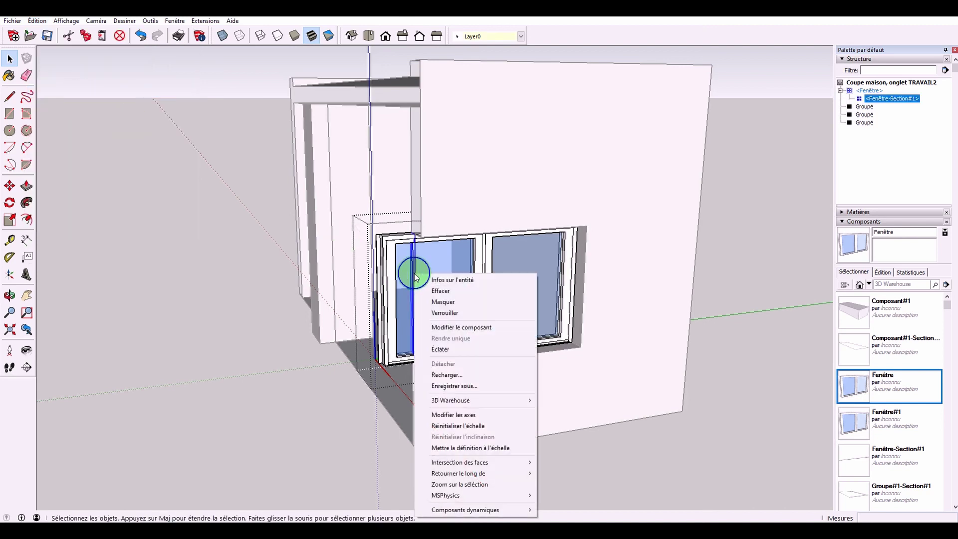
pyautogui.click(445, 351)
# Delete the window's left jamb beyond the cut.
pyautogui.moveTo(455, 310)
pyautogui.mouseDown(button='middle')
pyautogui.moveTo(384, 307)
pyautogui.moveTo(353, 285)
pyautogui.moveTo(309, 214)
pyautogui.mouseUp(button='middle')
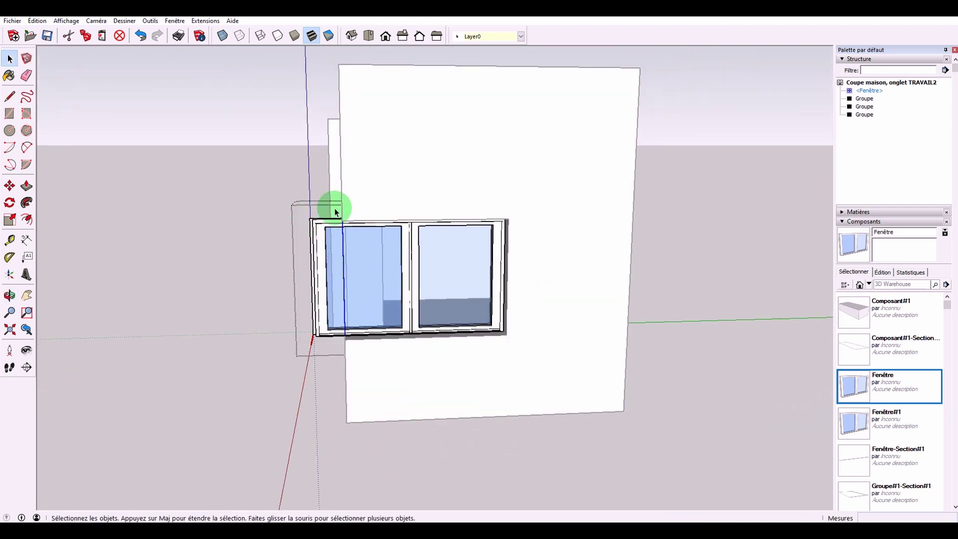
pyautogui.moveTo(317, 308); pyautogui.dragTo(298, 354)
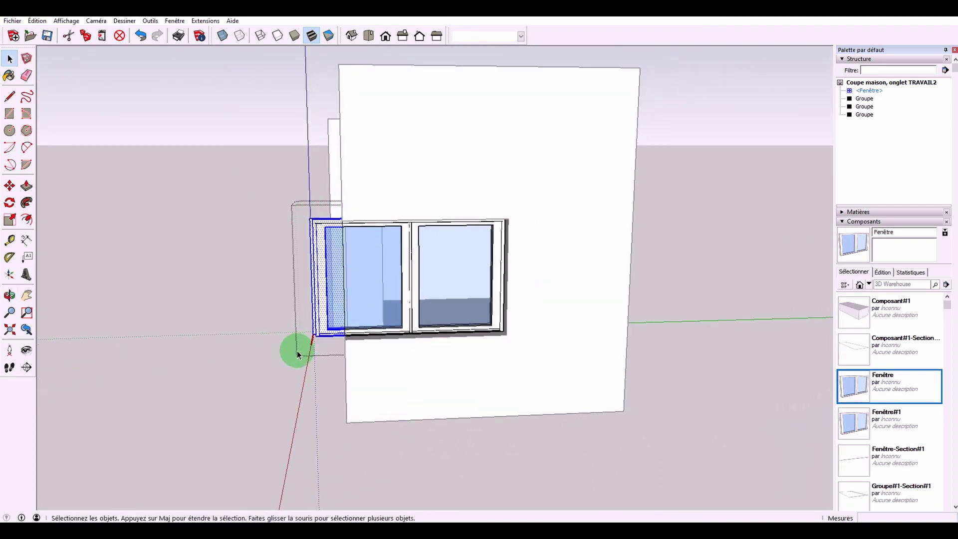
pyautogui.press('Delete')
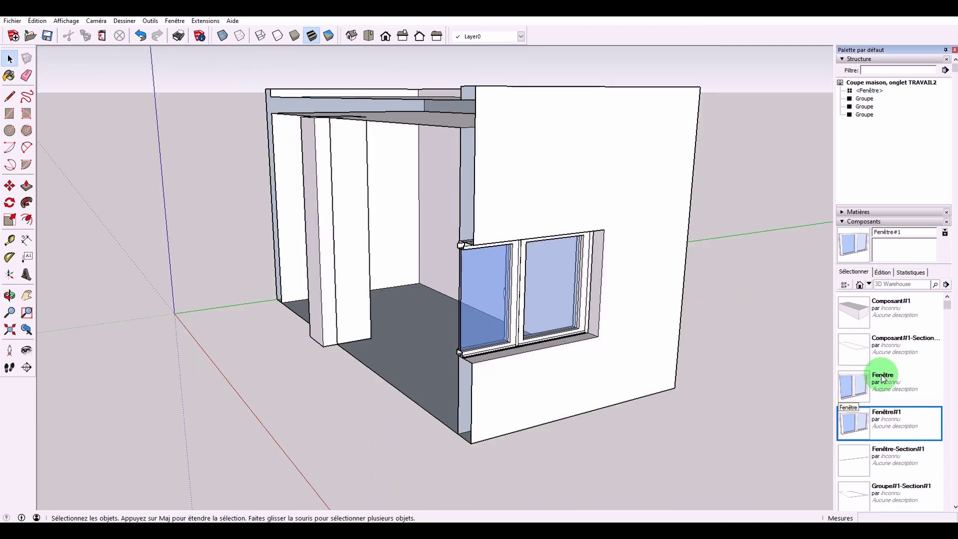
# Delete the stray Fenêtre window copy placed on the ground beside the house.
pyautogui.click(853, 425)
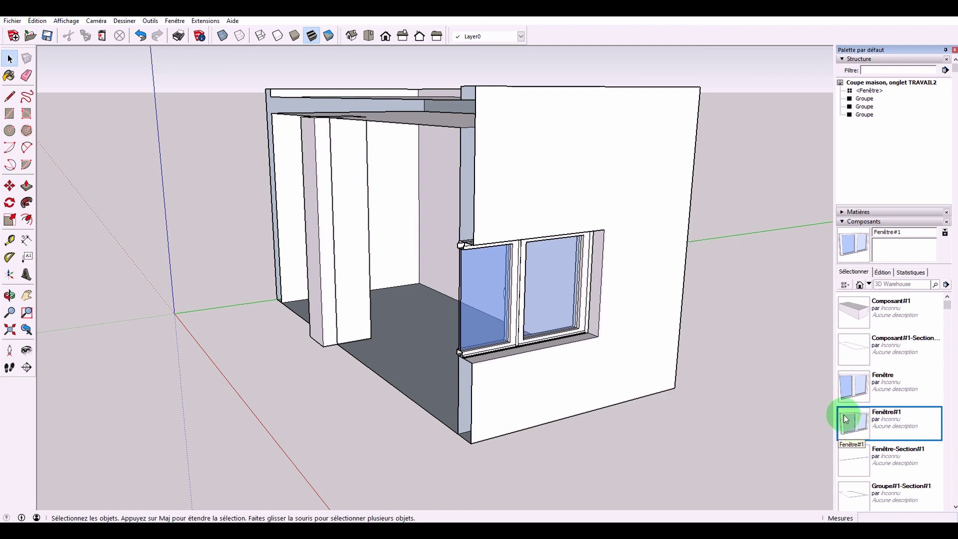
pyautogui.click(858, 385)
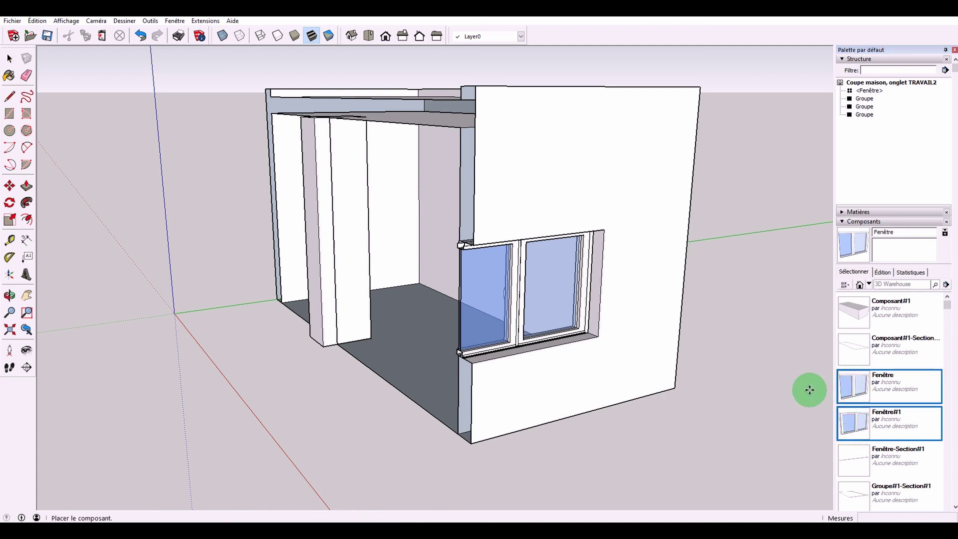
pyautogui.click(700, 393)
pyautogui.moveTo(861, 421)
pyautogui.mouseDown()
pyautogui.moveTo(845, 431)
pyautogui.moveTo(855, 428)
pyautogui.mouseUp()
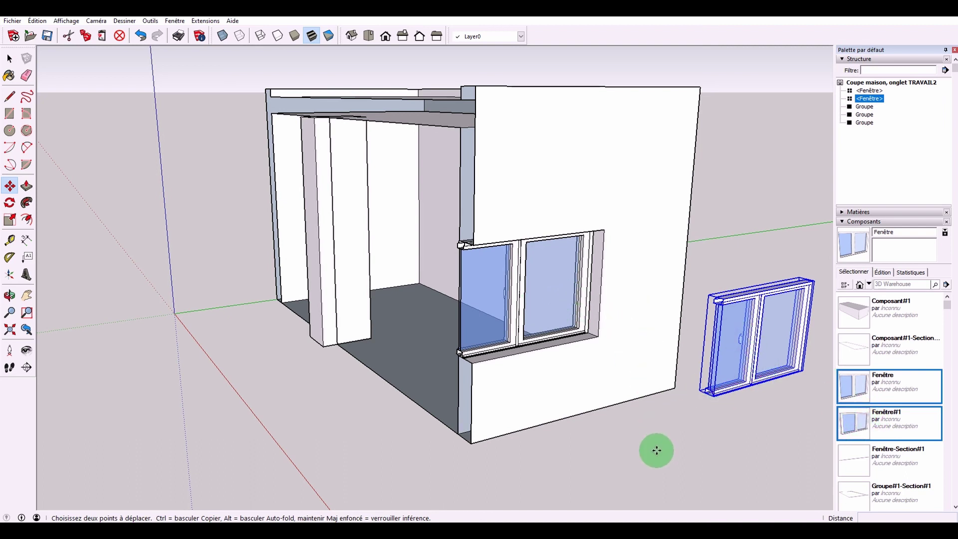
pyautogui.press('Delete')
pyautogui.press('space')
pyautogui.moveTo(321, 192); pyautogui.dragTo(317, 161, button='middle')
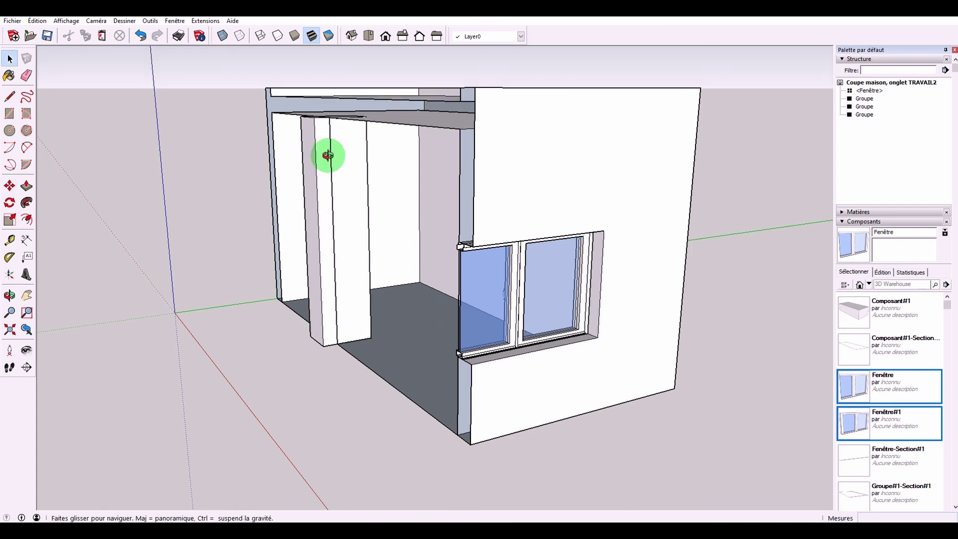
# Explode the leftover group into loose geometry and inspect the wall's side face.
pyautogui.rightClick(333, 185)
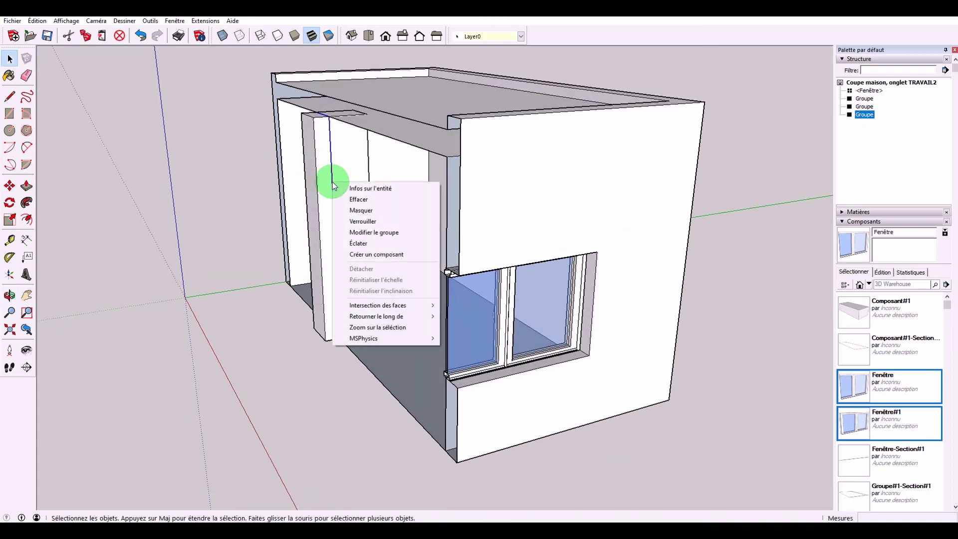
pyautogui.click(367, 243)
pyautogui.moveTo(338, 246); pyautogui.dragTo(242, 208, button='middle')
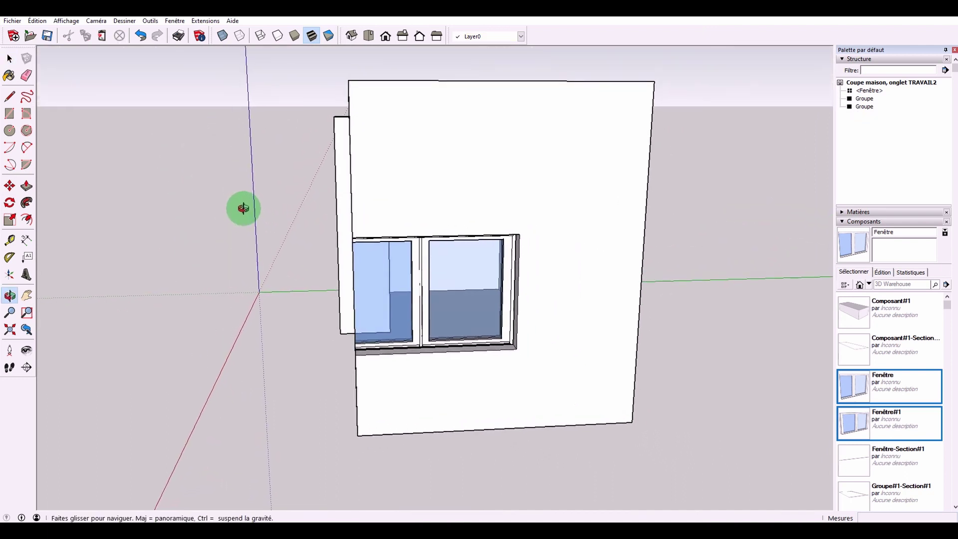
pyautogui.click(333, 365)
pyautogui.click(335, 367)
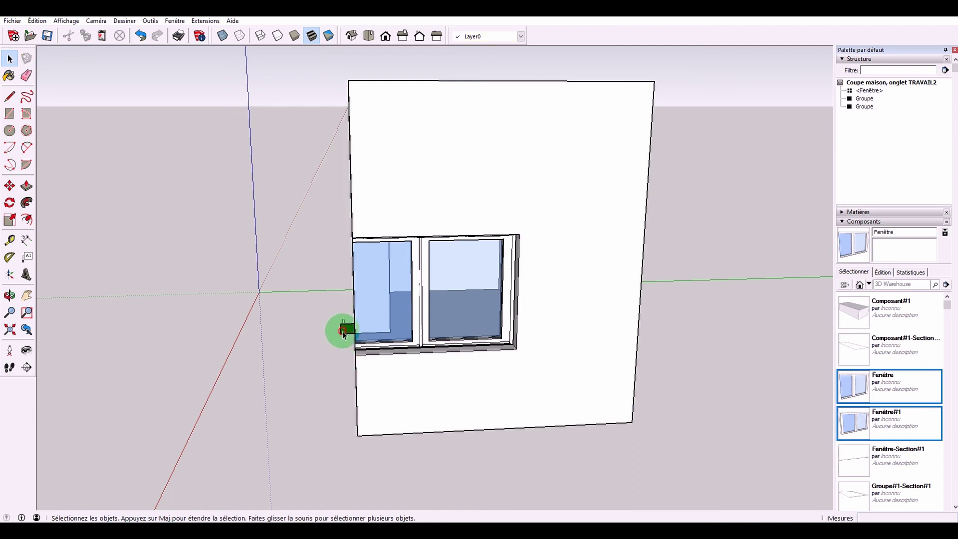
pyautogui.moveTo(293, 359)
pyautogui.mouseDown(button='middle')
pyautogui.moveTo(288, 347)
pyautogui.moveTo(462, 359)
pyautogui.mouseUp(button='middle')
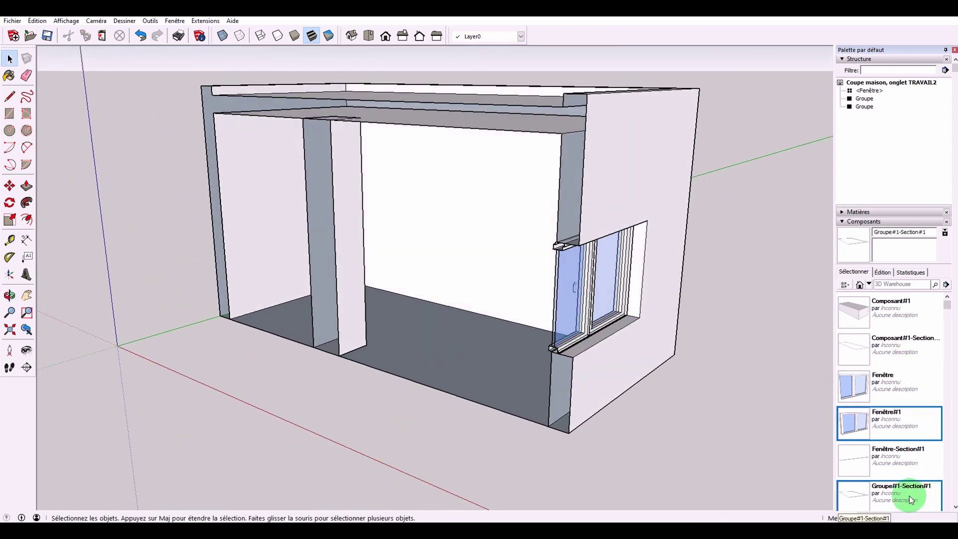
# Purge unused components, leaving only Fenêtre, and draw a 407mm line closing the pillar's base.
pyautogui.click(947, 284)
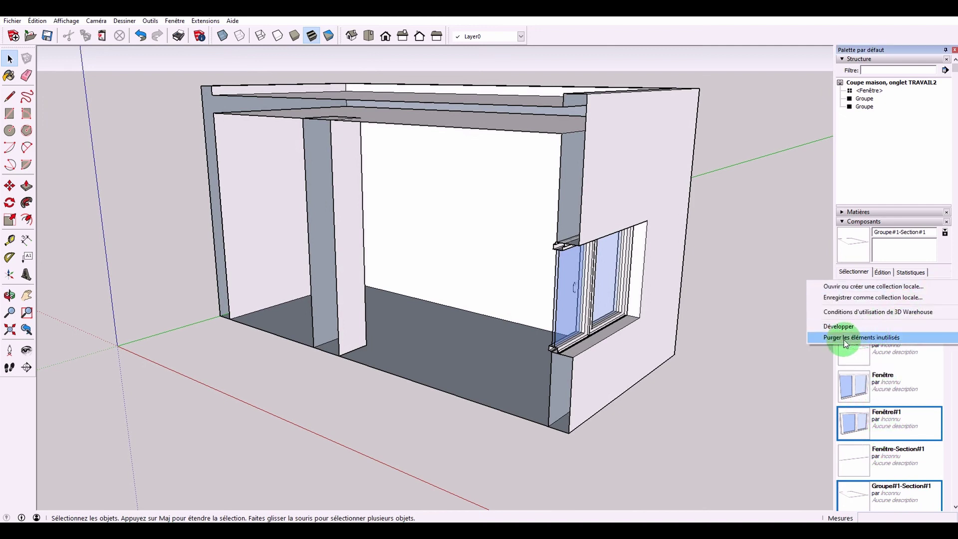
pyautogui.click(877, 339)
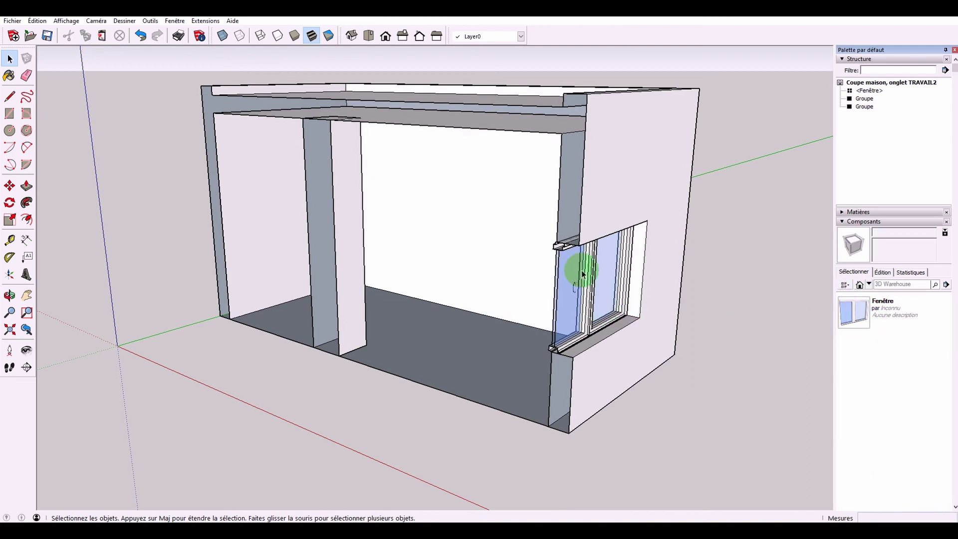
pyautogui.press('l')
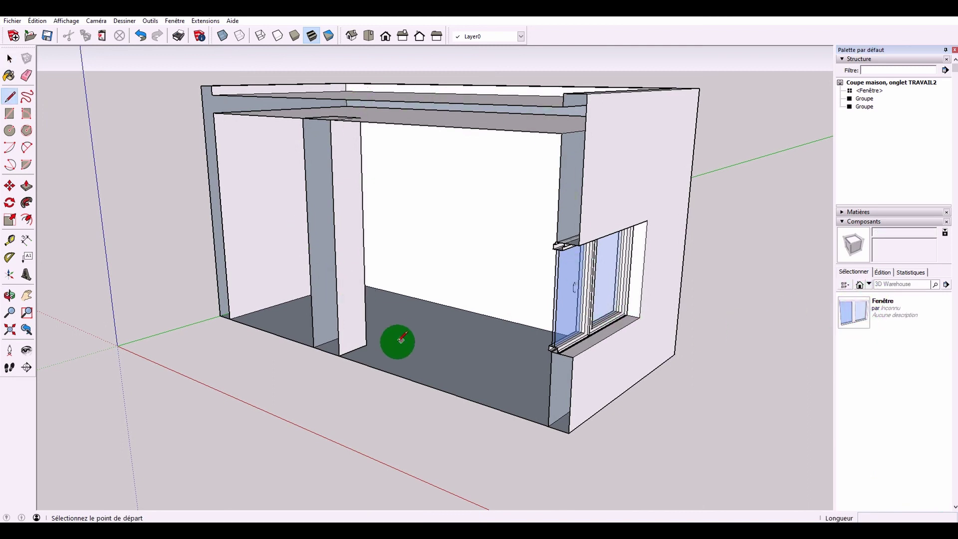
pyautogui.click(340, 356)
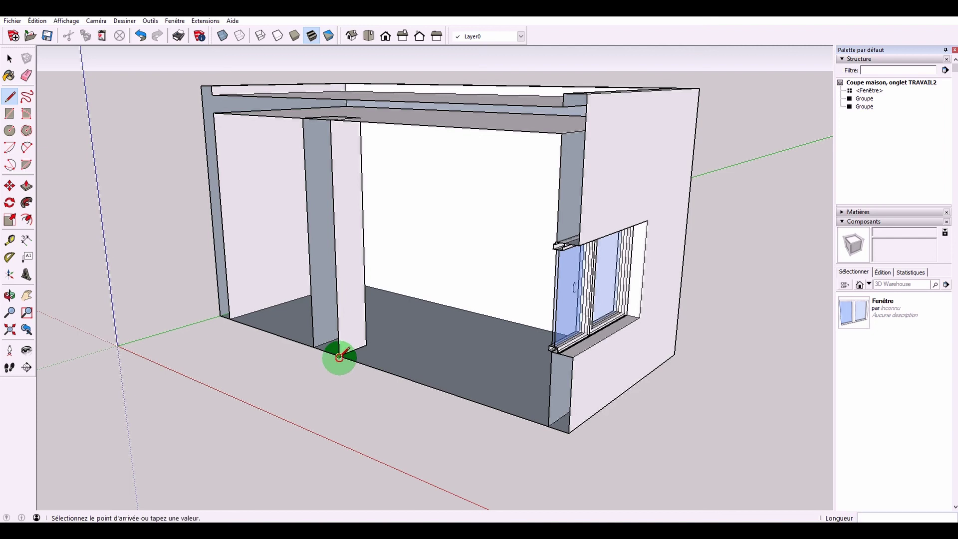
pyautogui.click(314, 347)
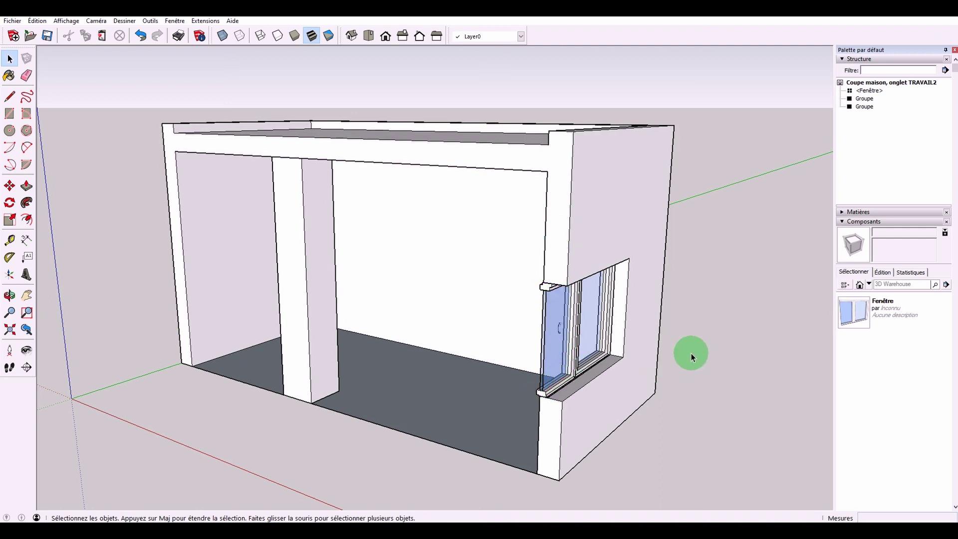
# Purge unused materials from the model's In Model materials list.
pyautogui.click(946, 222)
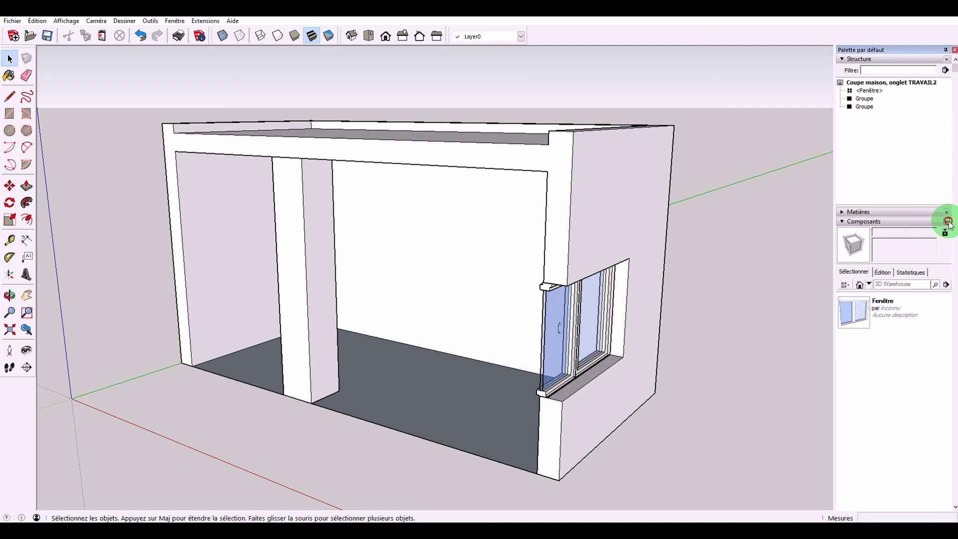
pyautogui.click(842, 214)
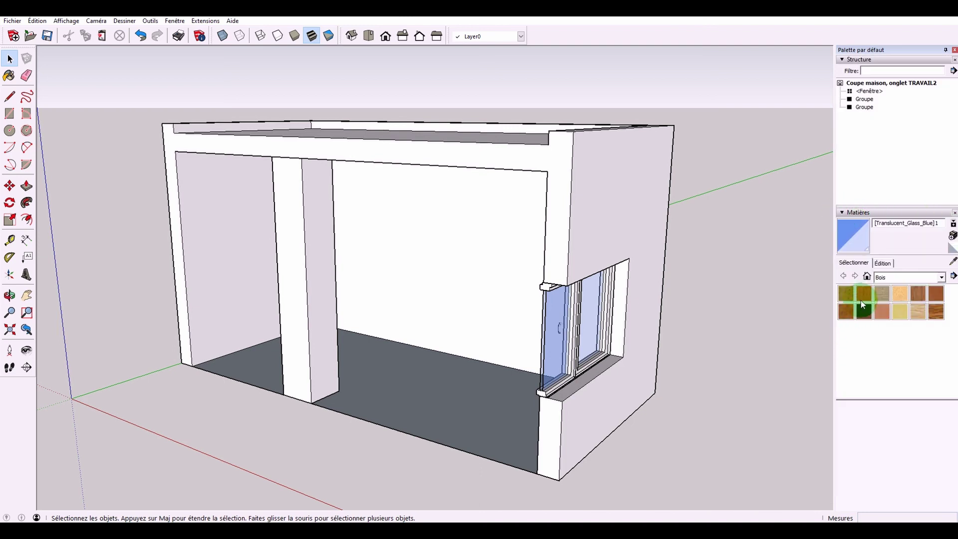
pyautogui.click(867, 278)
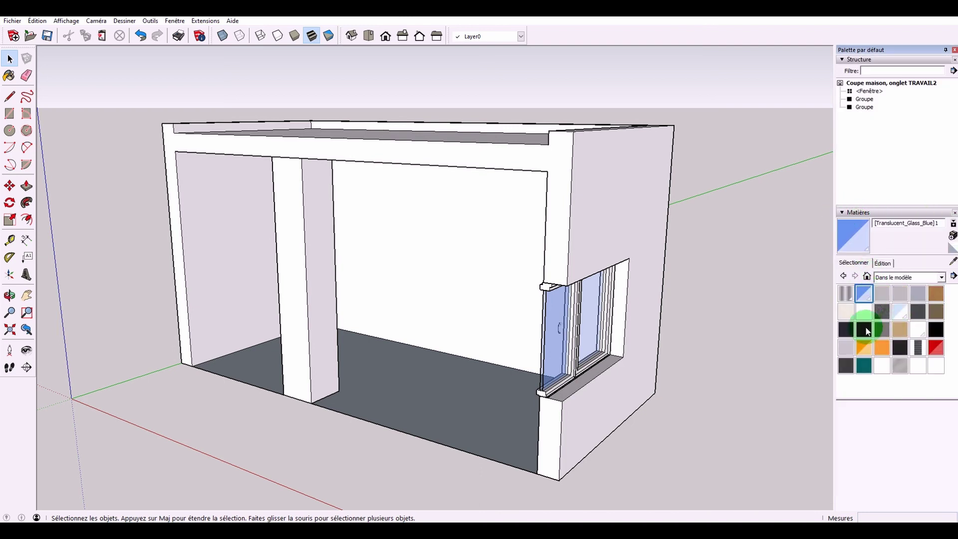
pyautogui.click(951, 278)
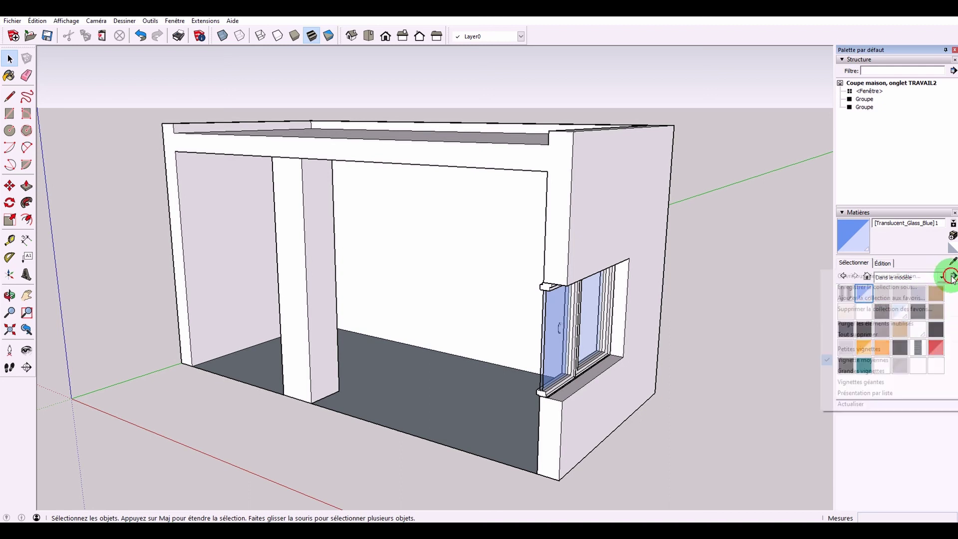
pyautogui.click(880, 325)
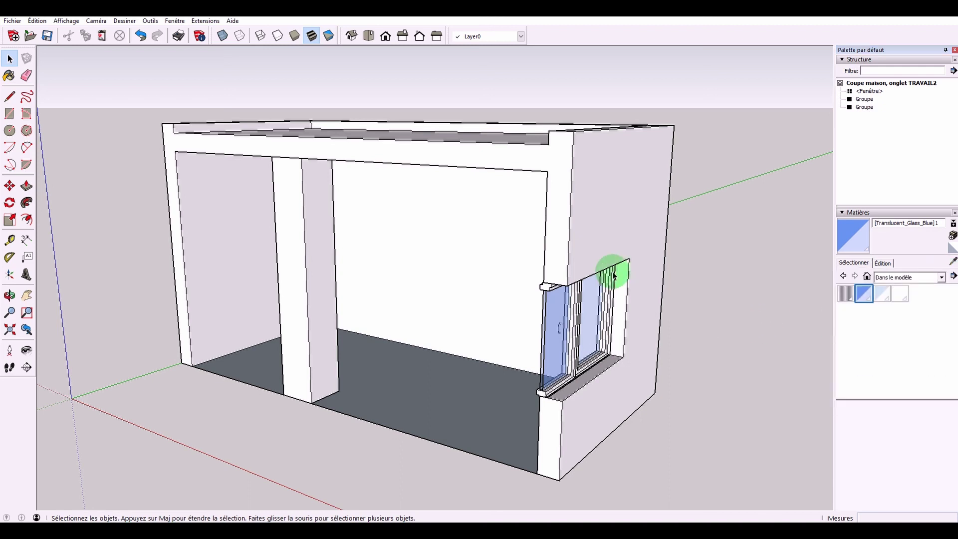
# Create material Matière1 from the texture béton 2.jpg image and adjust its opacity.
pyautogui.click(953, 236)
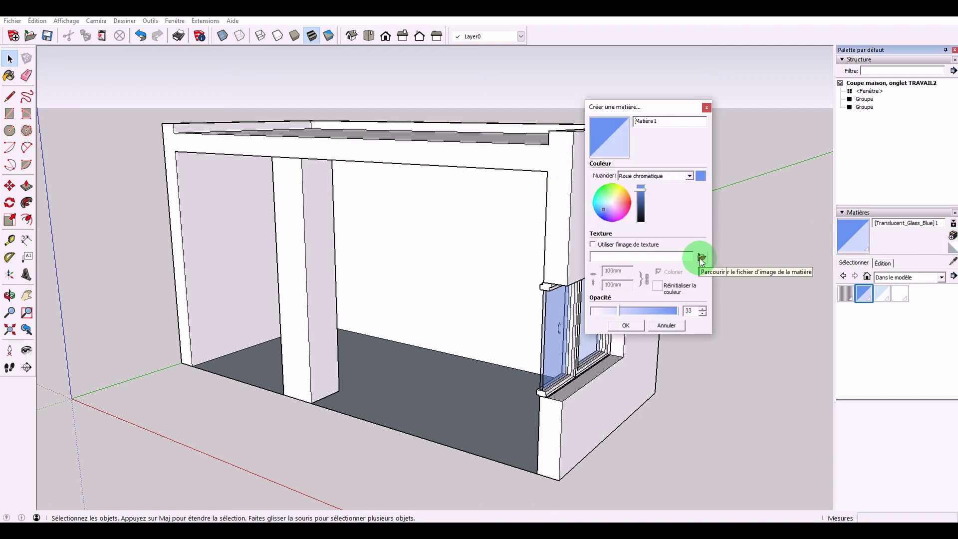
pyautogui.click(701, 258)
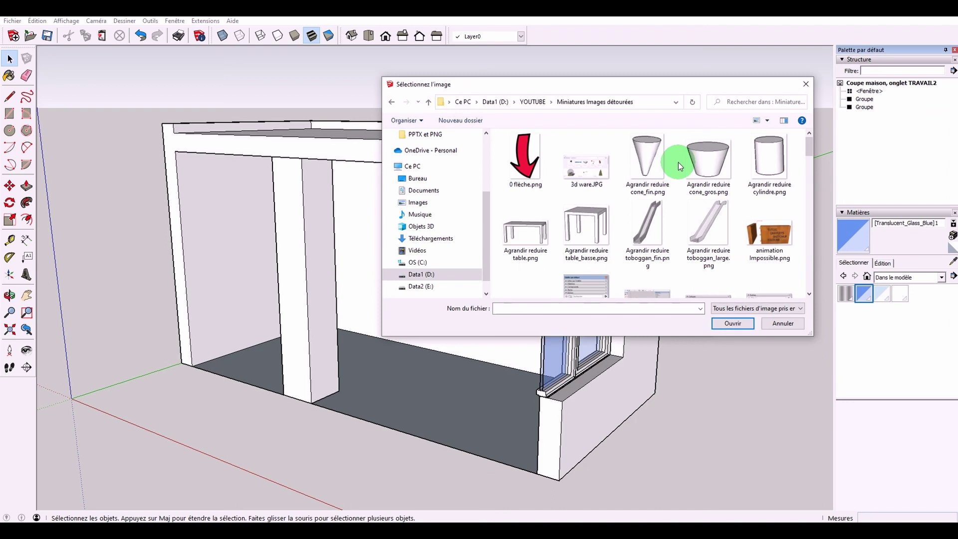
pyautogui.scroll(-2, 678, 163)
pyautogui.scroll(-2, 678, 162)
pyautogui.scroll(-2, 679, 163)
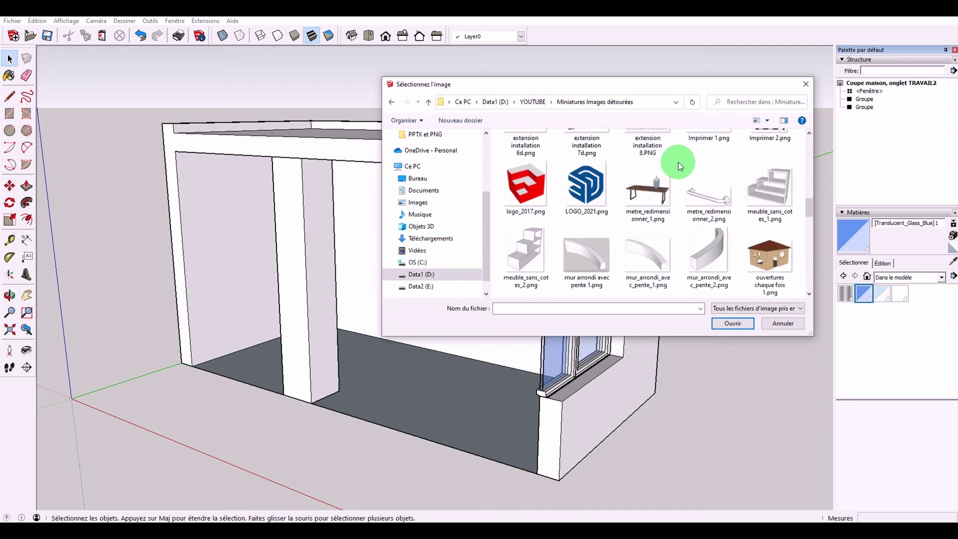
pyautogui.scroll(-2, 678, 163)
pyautogui.scroll(-2, 678, 162)
pyautogui.scroll(-2, 678, 163)
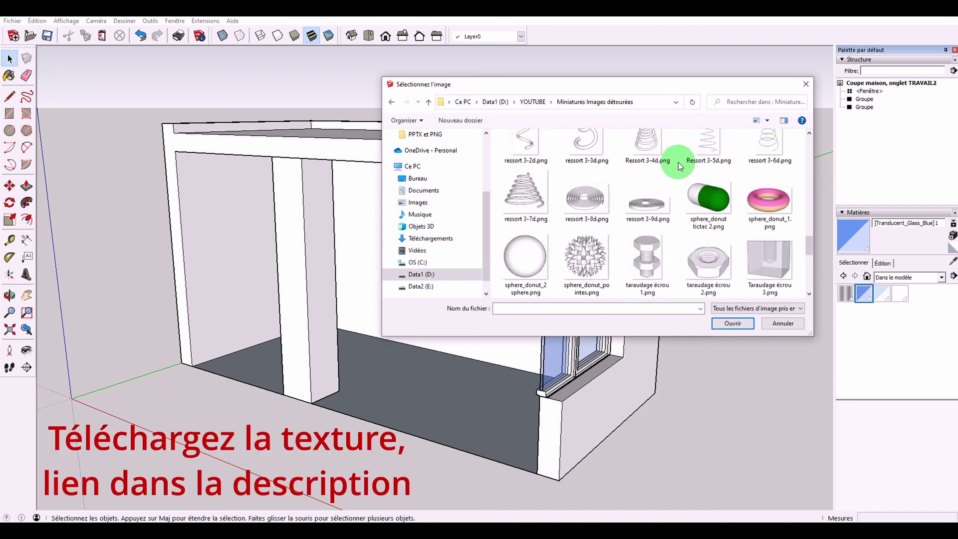
pyautogui.scroll(-2, 679, 163)
pyautogui.scroll(-2, 678, 163)
pyautogui.scroll(-2, 678, 162)
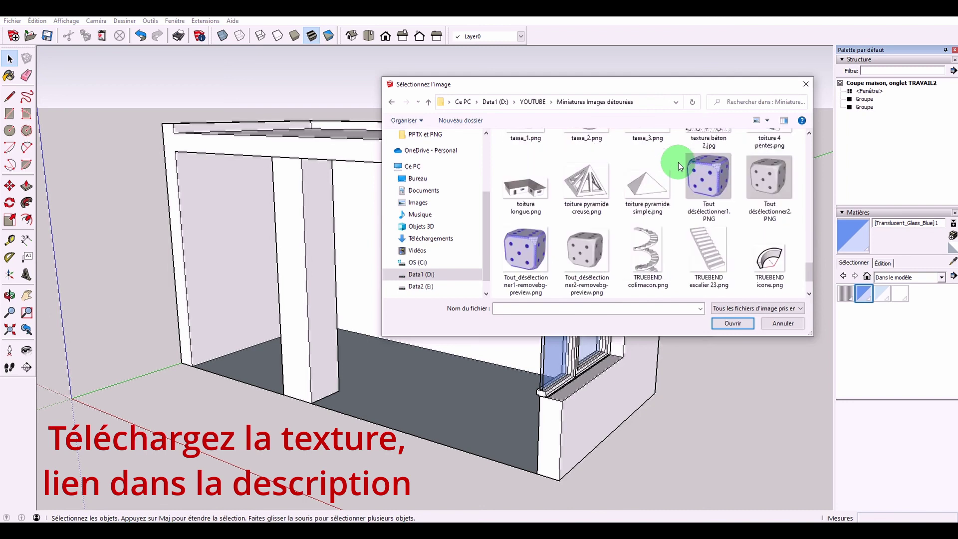
pyautogui.scroll(1, 700, 167)
pyautogui.click(700, 167)
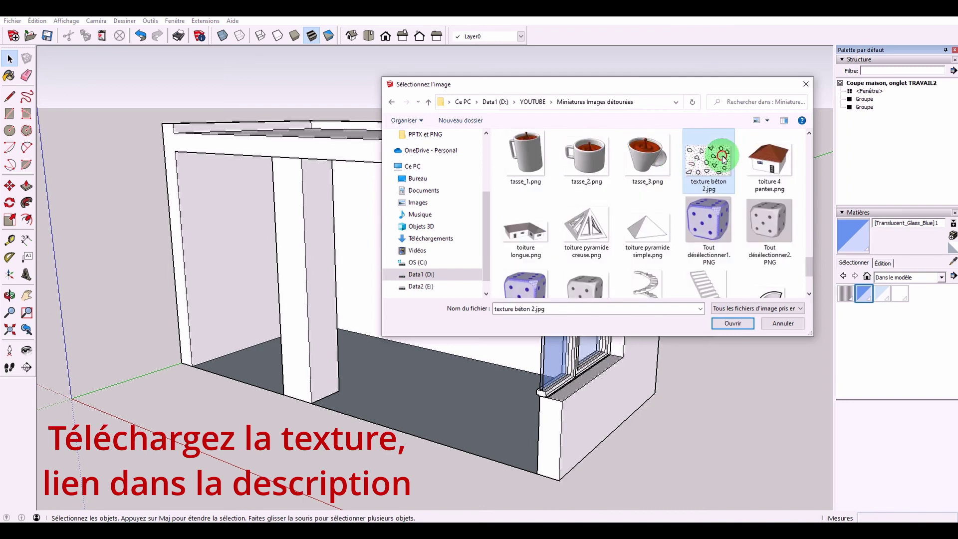
pyautogui.click(732, 325)
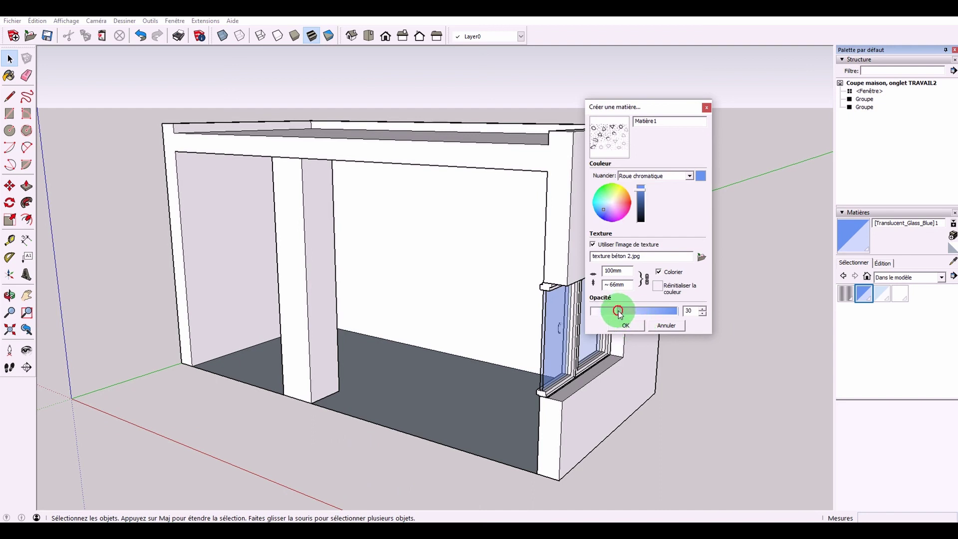
pyautogui.moveTo(620, 310); pyautogui.dragTo(677, 311)
pyautogui.click(627, 326)
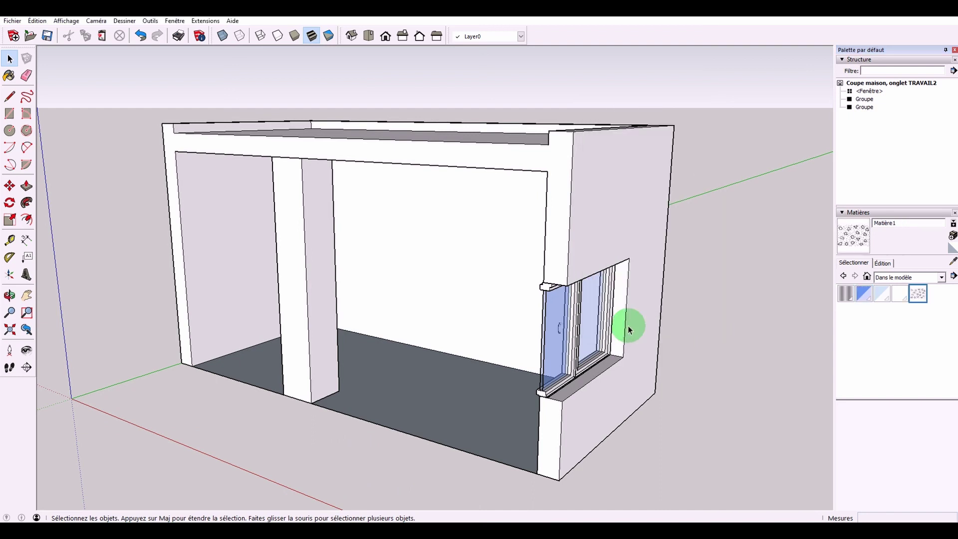
# Paint the pillar face with the Matière1 material.
pyautogui.click(883, 263)
pyautogui.click(863, 376)
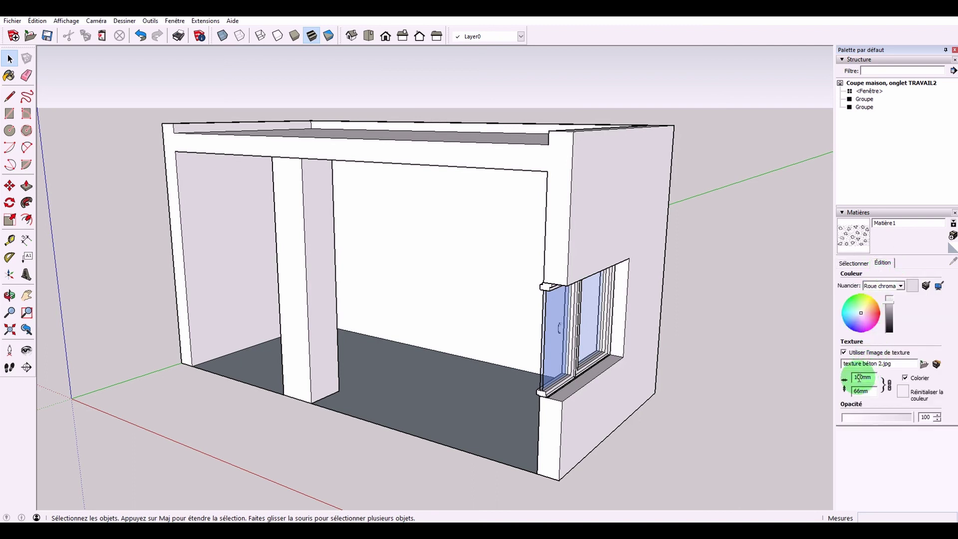
pyautogui.click(854, 263)
pyautogui.click(919, 297)
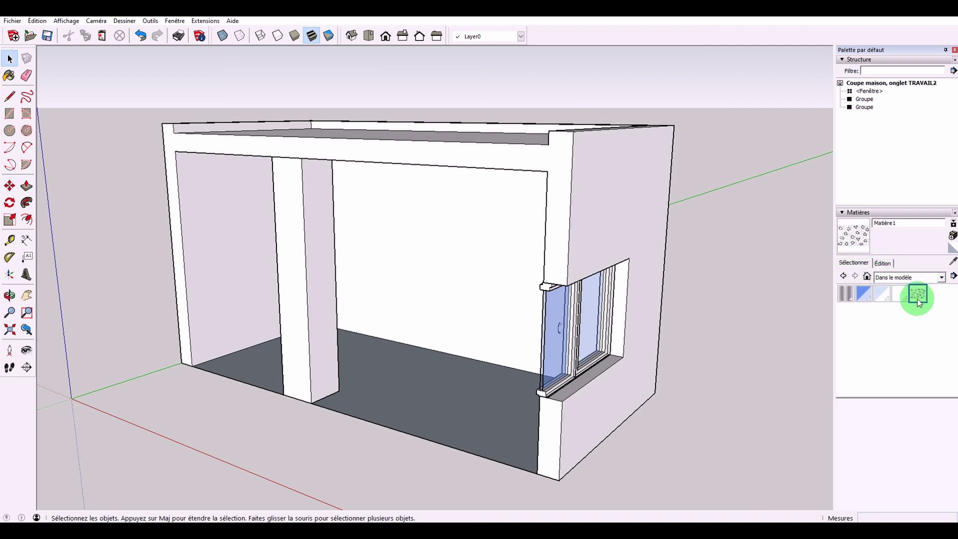
pyautogui.click(297, 247)
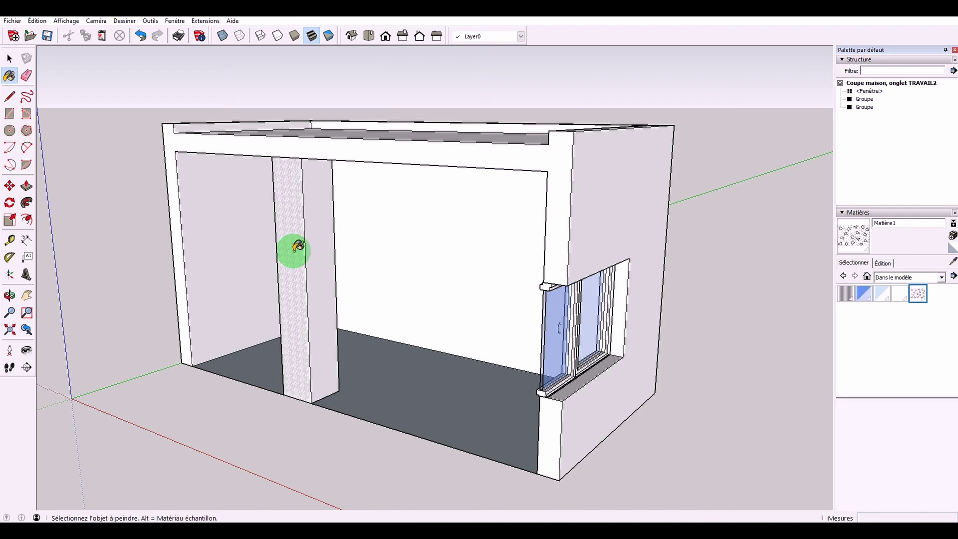
# Enlarge the Matière1 texture width to 500mm.
pyautogui.scroll(3, 346, 252)
pyautogui.scroll(3, 285, 216)
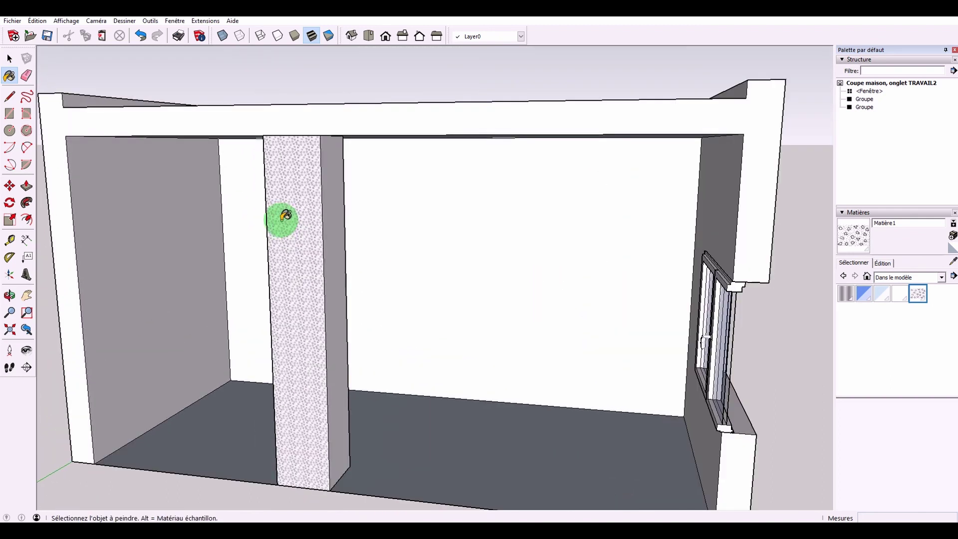
pyautogui.click(883, 263)
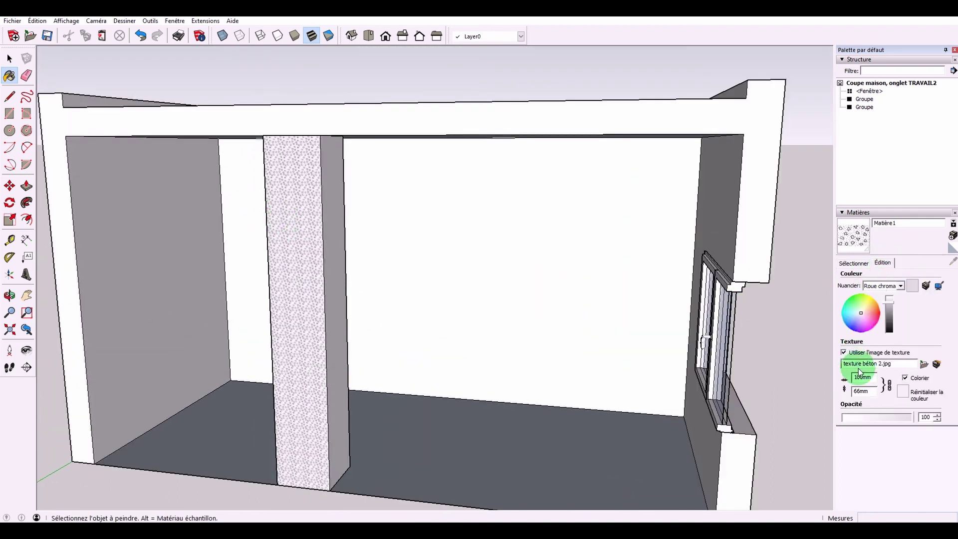
pyautogui.moveTo(857, 379); pyautogui.dragTo(842, 384)
pyautogui.write('5')
pyautogui.press('Return')
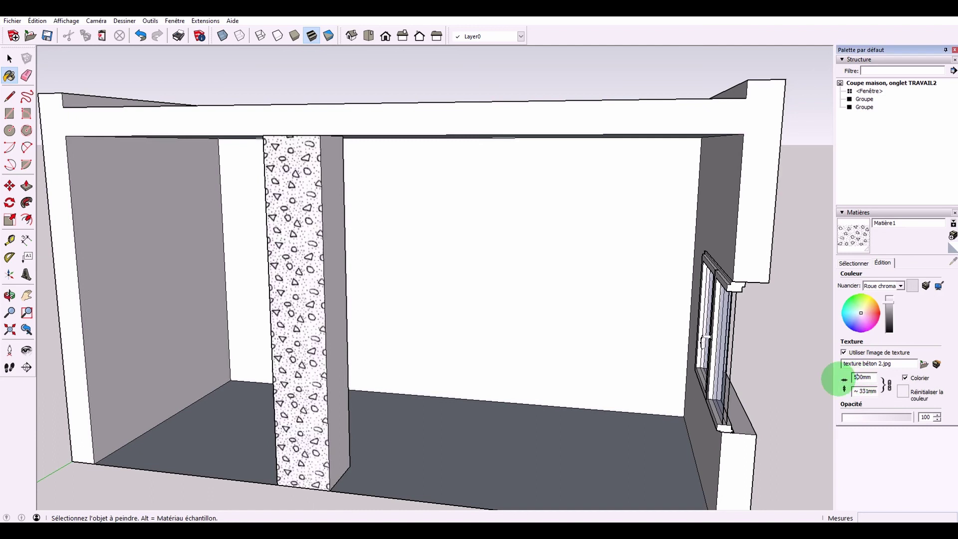
# Paint the outer wall group with the concrete texture, then view the whole house.
pyautogui.press('space')
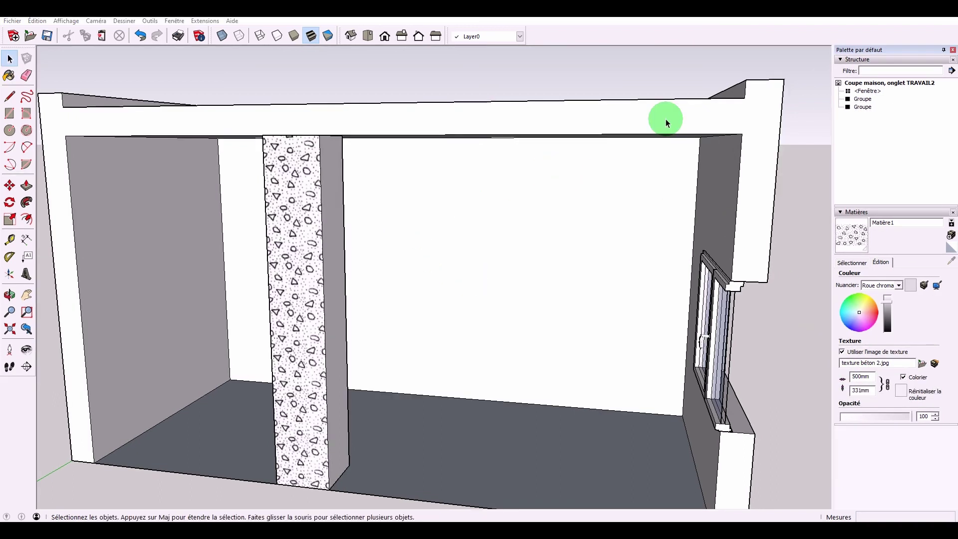
pyautogui.click(667, 121)
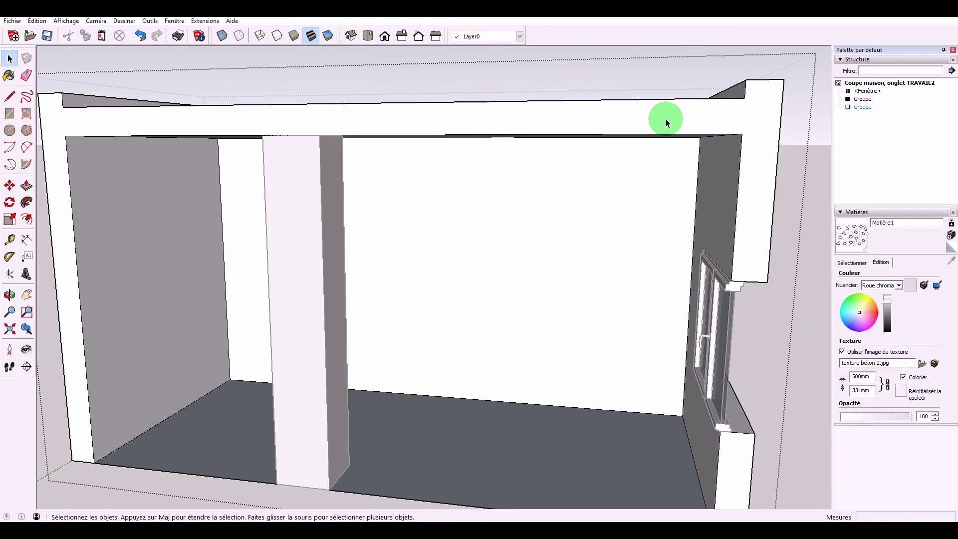
pyautogui.click(852, 262)
pyautogui.click(917, 293)
pyautogui.click(771, 214)
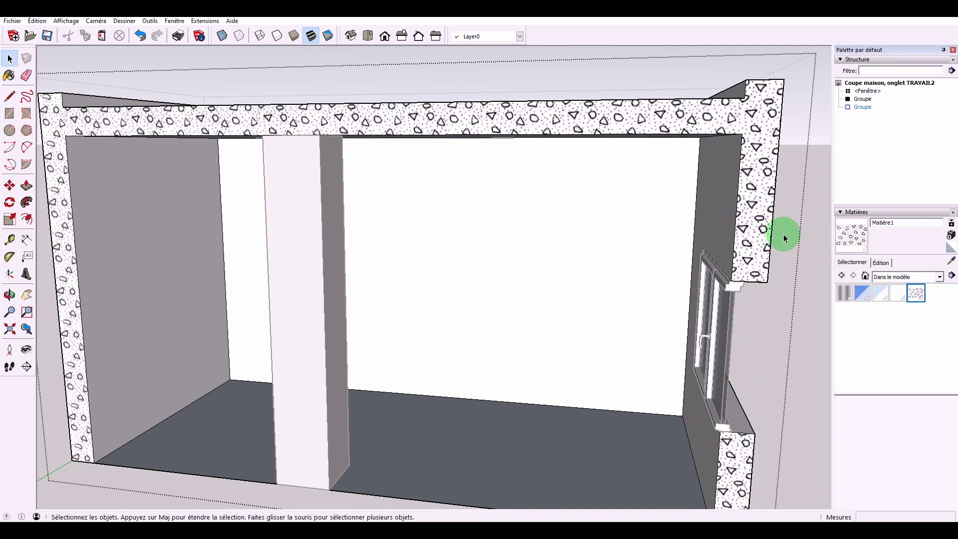
pyautogui.press('space')
pyautogui.click(820, 214)
pyautogui.scroll(-3, 652, 232)
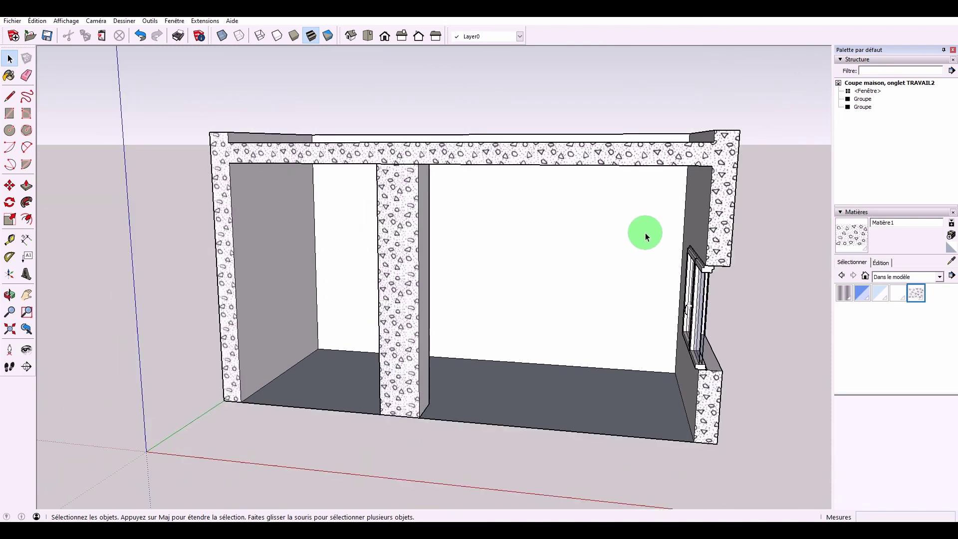
pyautogui.scroll(-3, 644, 232)
pyautogui.moveTo(657, 252)
pyautogui.mouseDown(button='middle')
pyautogui.moveTo(437, 262)
pyautogui.moveTo(571, 250)
pyautogui.moveTo(519, 257)
pyautogui.mouseUp(button='middle')
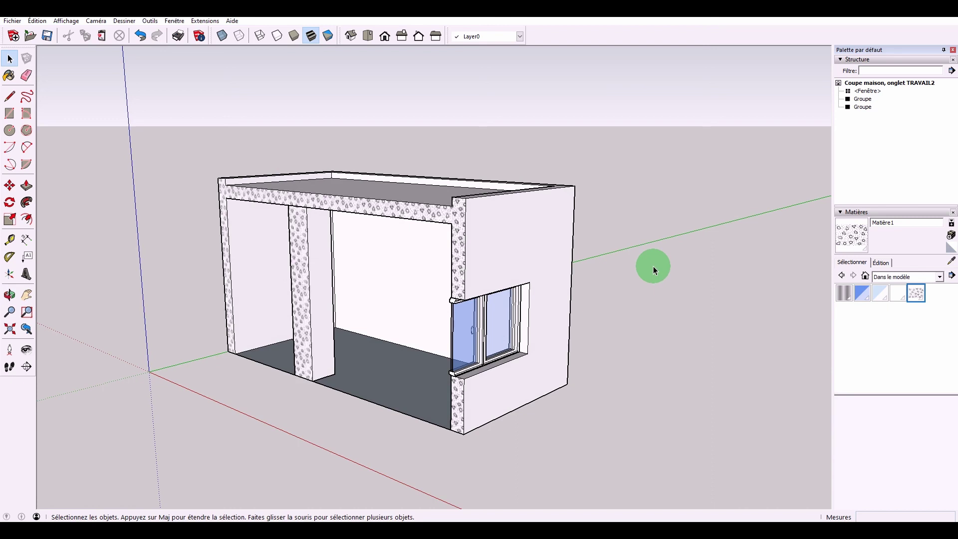
# Delete the entire house and orbit to a three-quarter view of the moulding.
pyautogui.moveTo(223, 136); pyautogui.dragTo(622, 461)
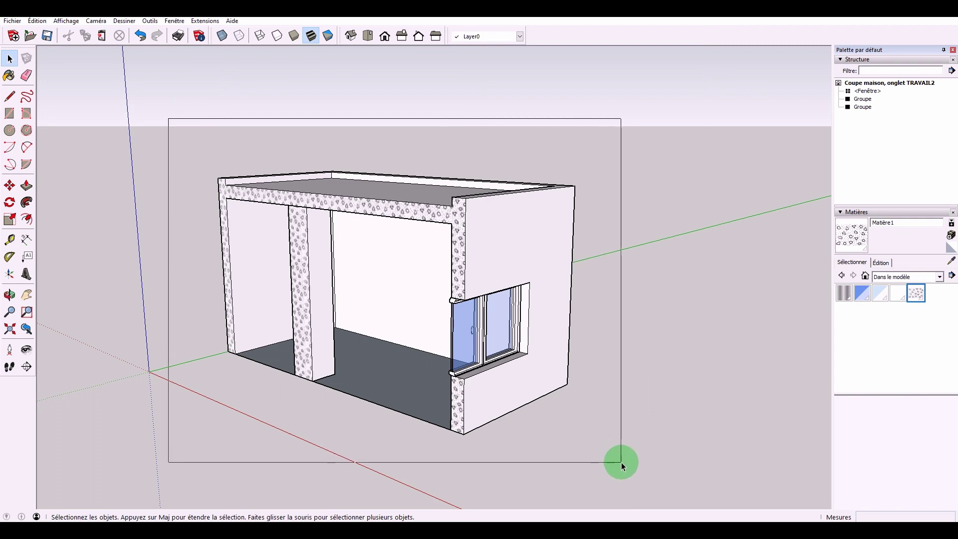
pyautogui.press('Delete')
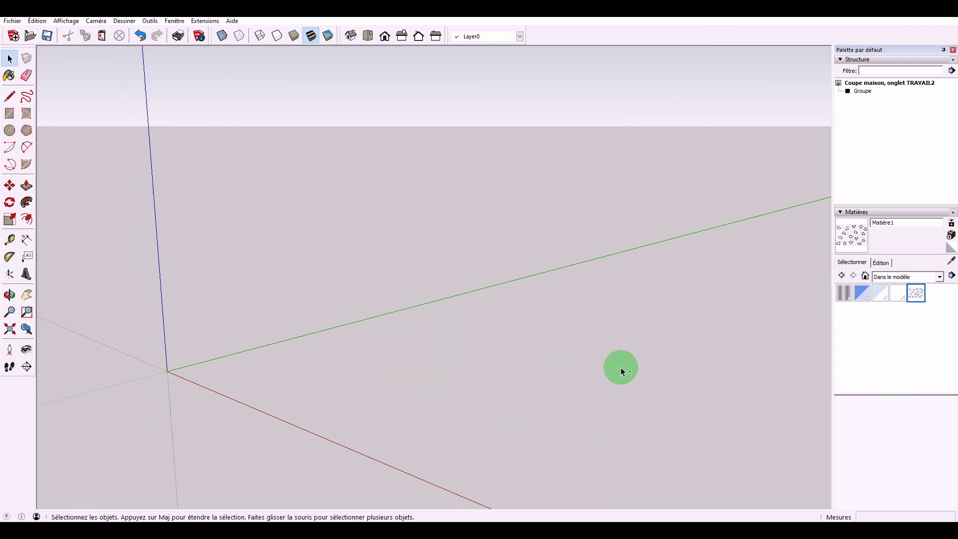
pyautogui.moveTo(659, 439)
pyautogui.mouseDown(button='middle')
pyautogui.moveTo(545, 367)
pyautogui.moveTo(382, 298)
pyautogui.moveTo(326, 316)
pyautogui.moveTo(564, 257)
pyautogui.moveTo(742, 182)
pyautogui.moveTo(733, 133)
pyautogui.moveTo(392, 284)
pyautogui.mouseUp(button='middle')
pyautogui.moveTo(488, 280); pyautogui.dragTo(347, 160, button='middle')
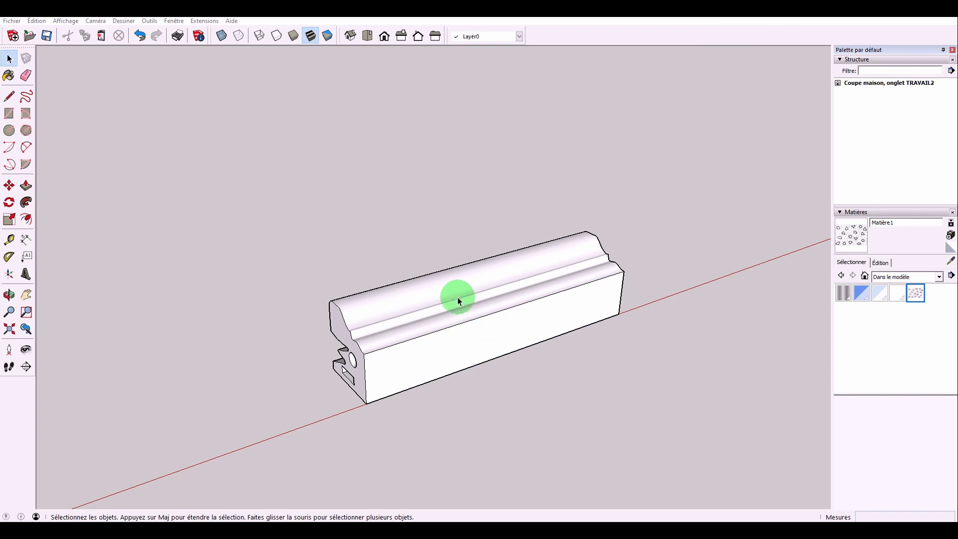
# Place a section plane on the moulding's end face.
pyautogui.click(449, 287)
pyautogui.click(509, 377)
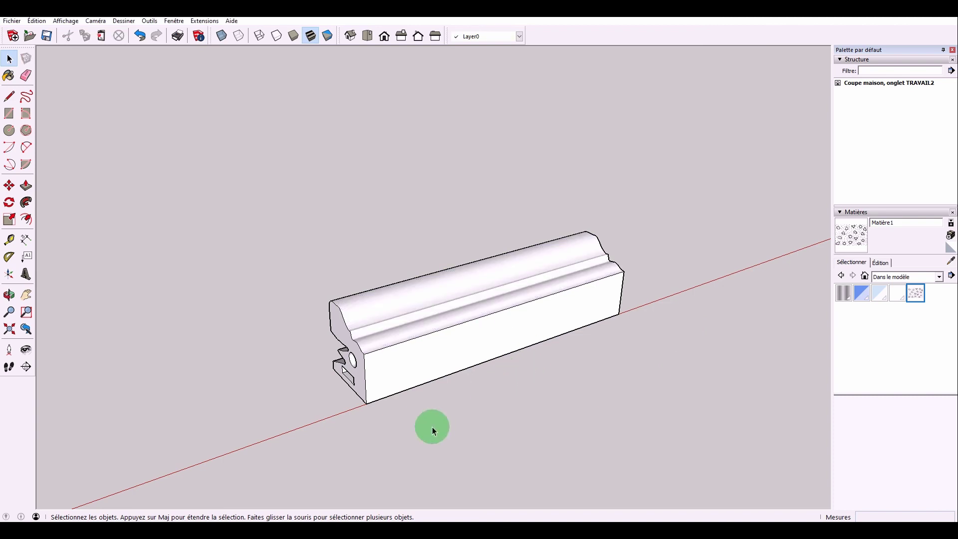
pyautogui.click(26, 367)
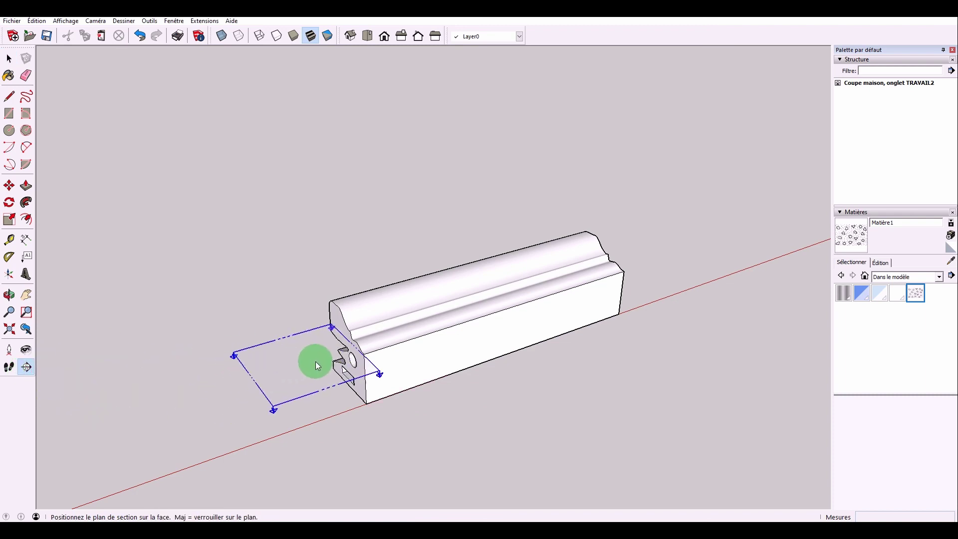
pyautogui.click(358, 364)
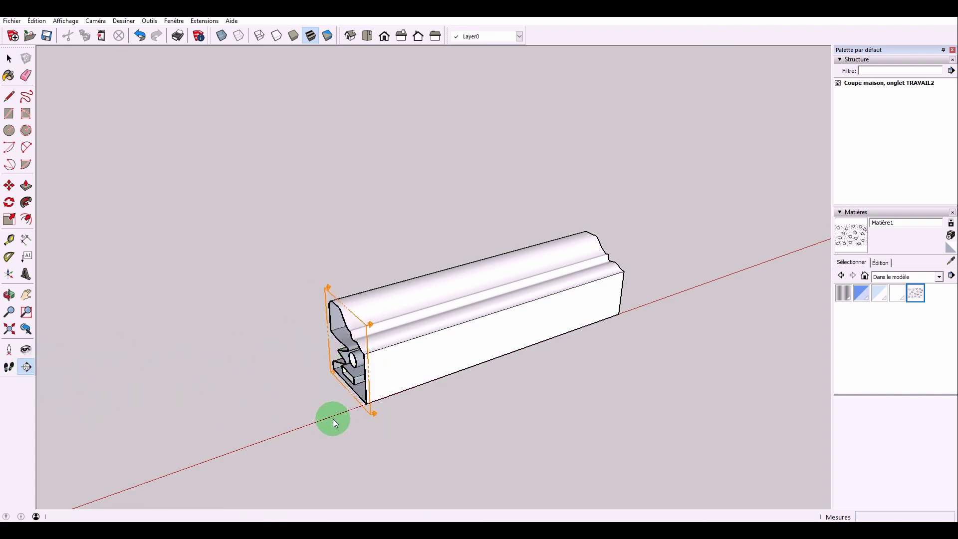
pyautogui.press('space')
# Rotate the section plane 45° about the vertical axis at the moulding edge.
pyautogui.press('q')
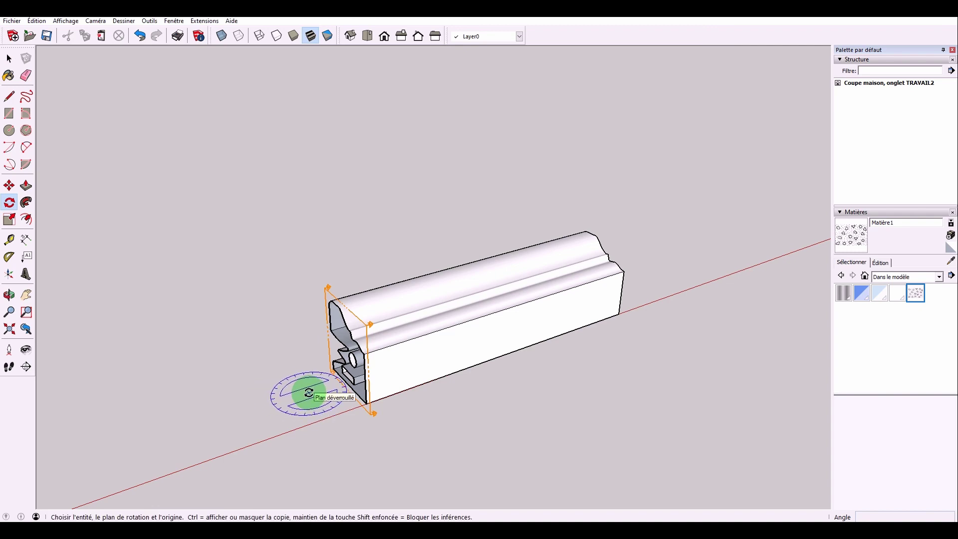
pyautogui.press('space')
pyautogui.press('q')
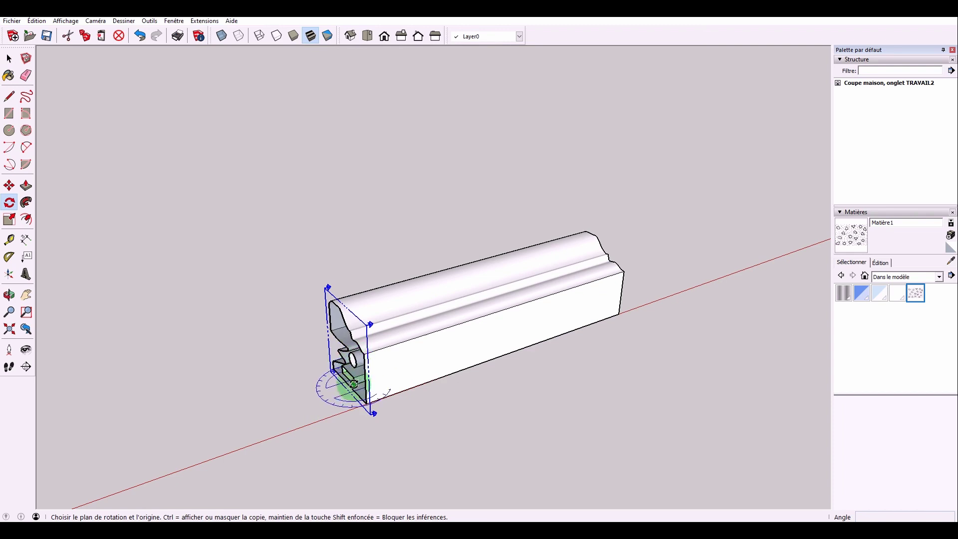
pyautogui.scroll(2, 357, 371)
pyautogui.scroll(1, 357, 370)
pyautogui.click(368, 341)
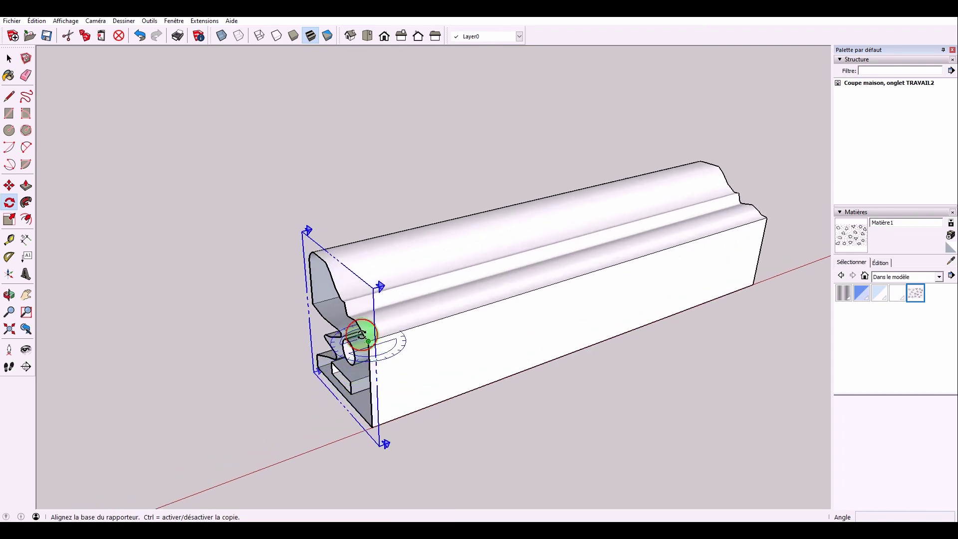
pyautogui.click(310, 257)
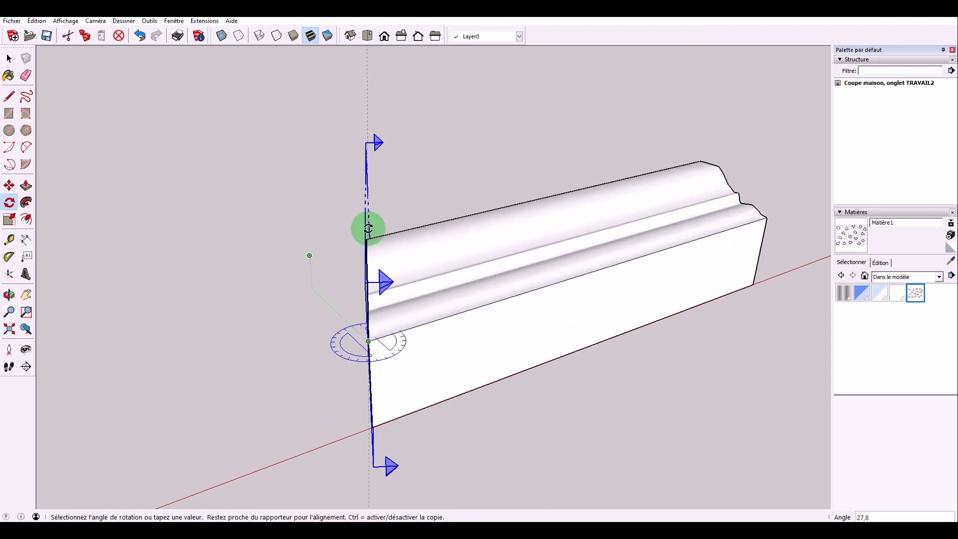
pyautogui.click(392, 202)
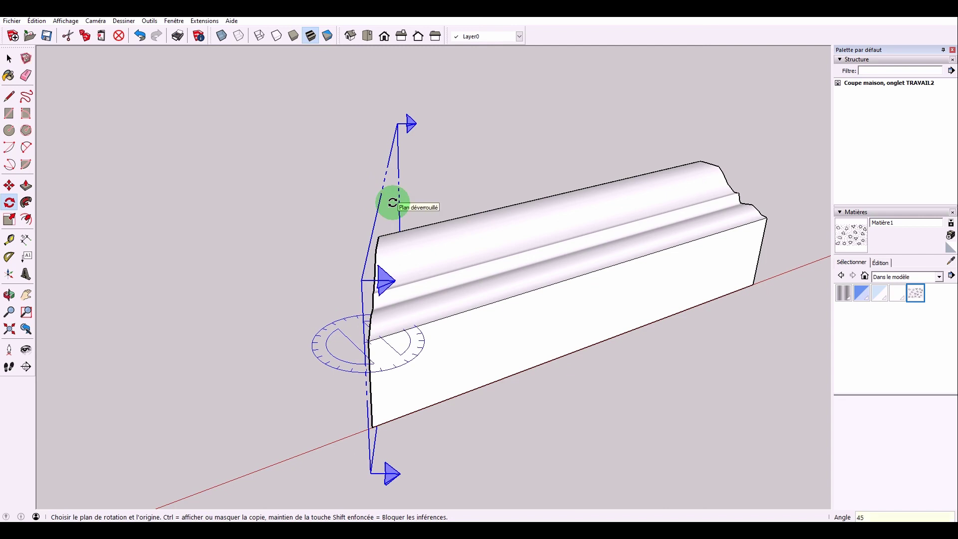
pyautogui.press('space')
pyautogui.rightClick(394, 221)
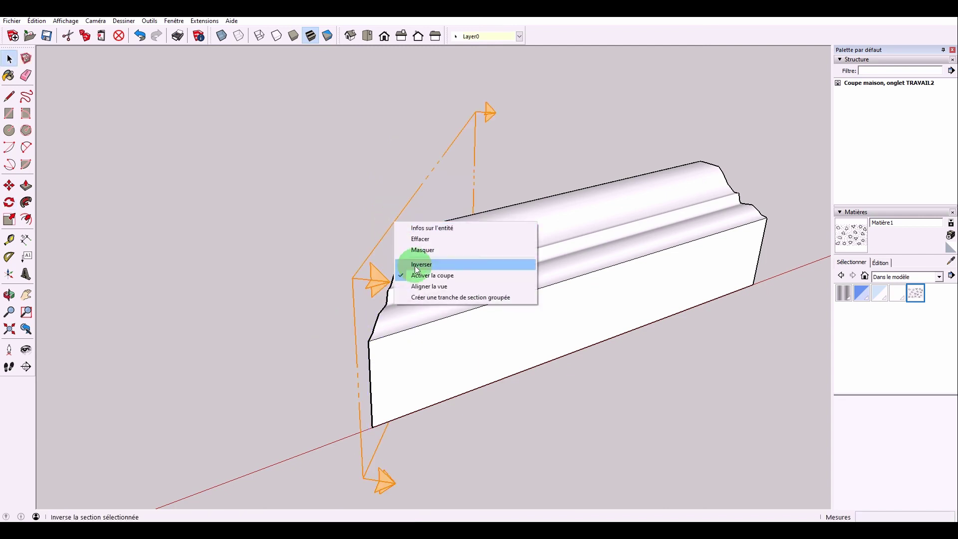
# Create a grouped slice from the section cut and delete the section plane.
pyautogui.click(427, 298)
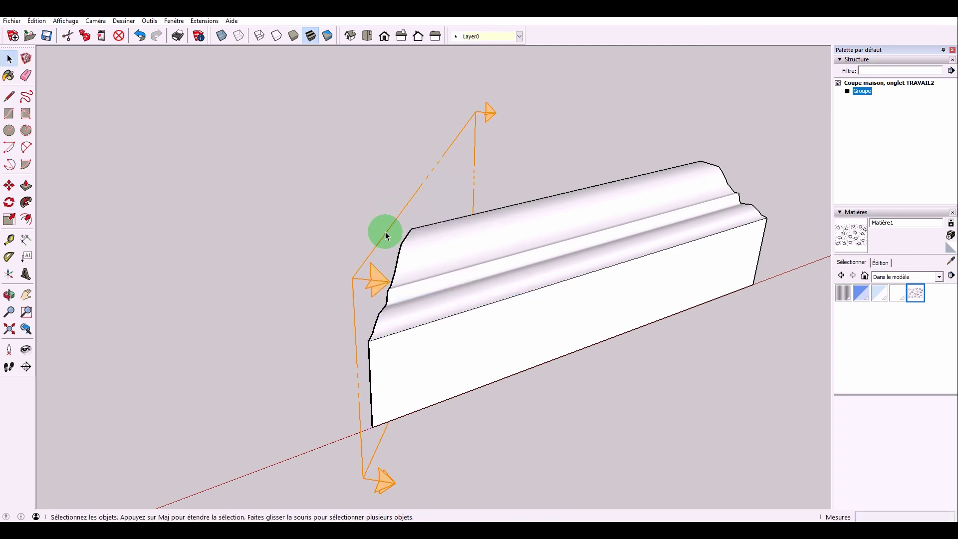
pyautogui.click(387, 234)
pyautogui.press('Delete')
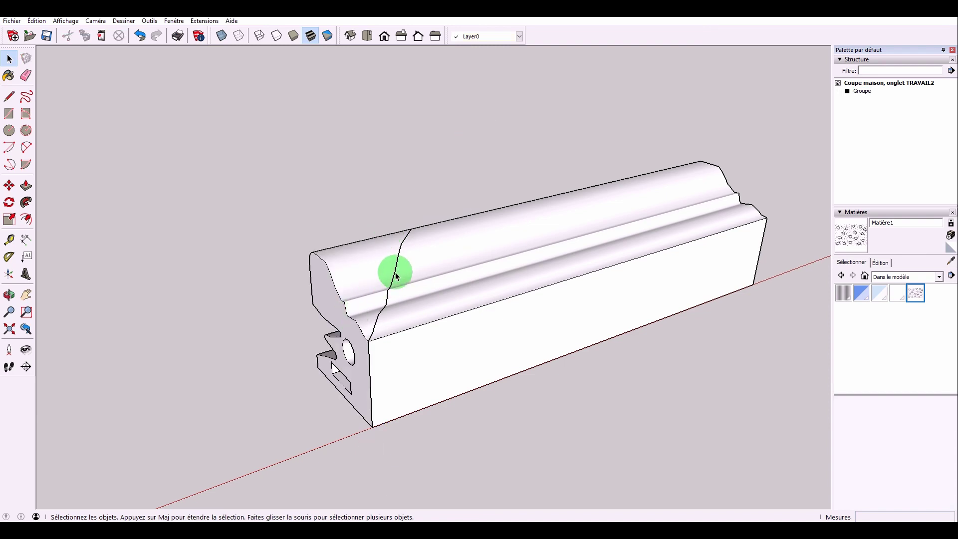
# Explode the slice group into loose edges and delete the old end profile face.
pyautogui.rightClick(394, 272)
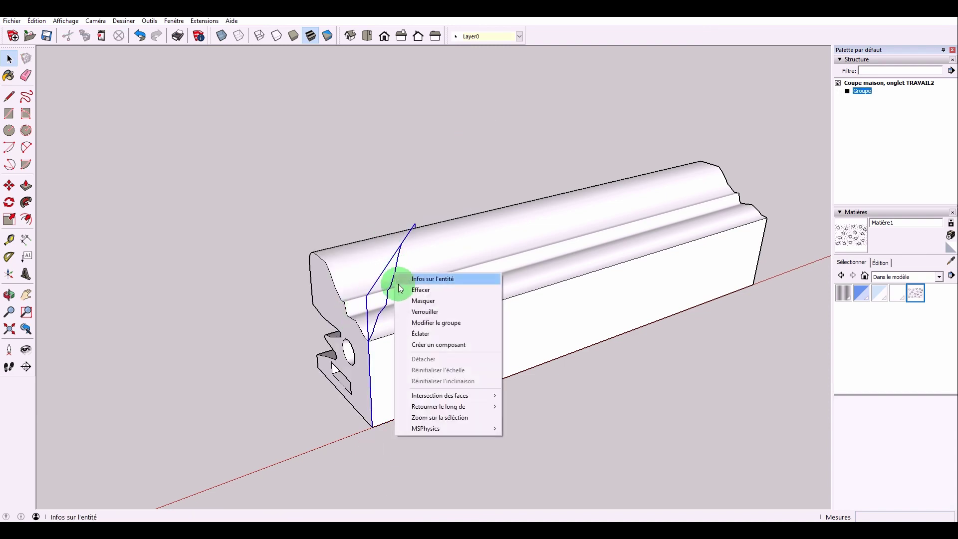
pyautogui.click(422, 334)
pyautogui.moveTo(439, 325); pyautogui.dragTo(544, 305, button='middle')
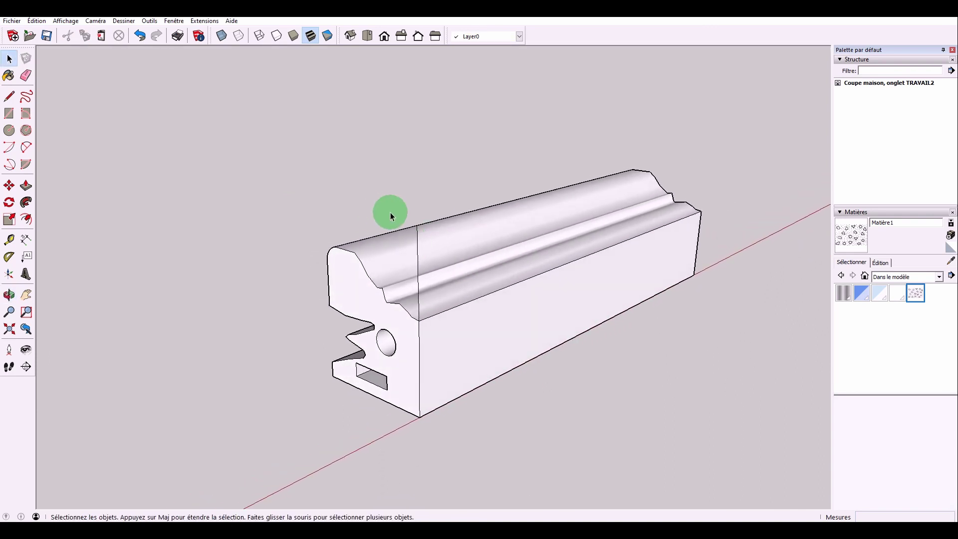
pyautogui.moveTo(402, 296); pyautogui.dragTo(298, 432)
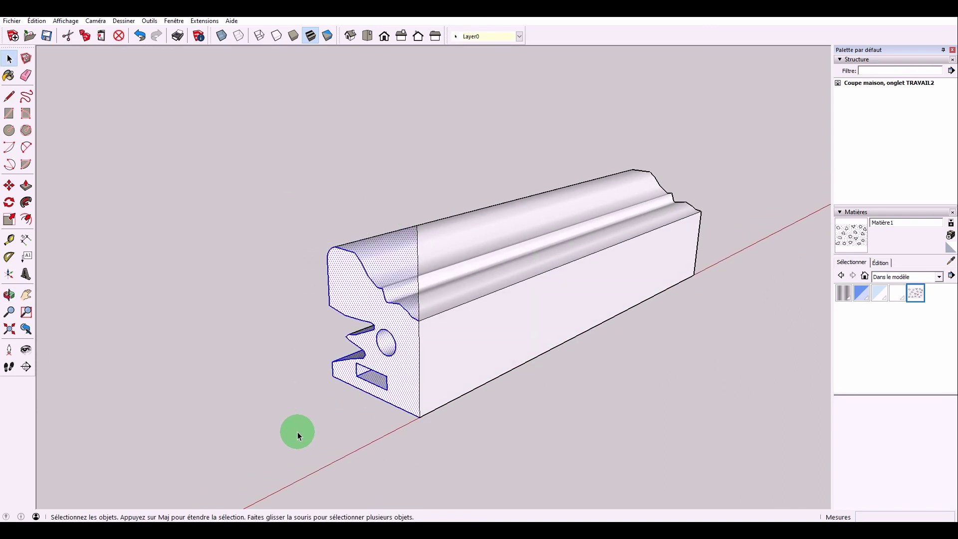
pyautogui.press('Delete')
pyautogui.moveTo(370, 357); pyautogui.dragTo(520, 328, button='middle')
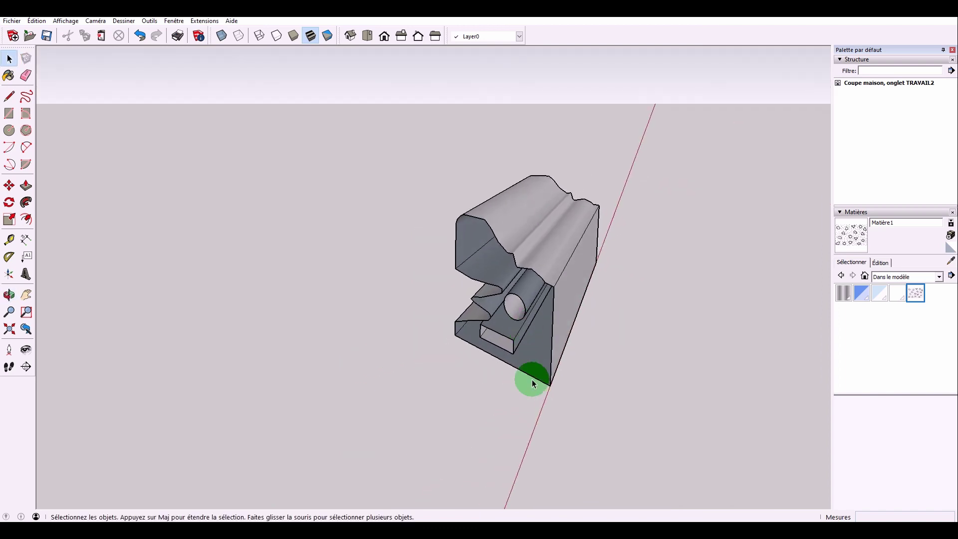
# Close the profile with a corner-to-corner line and intersect the end face with the selection.
pyautogui.press('l')
pyautogui.click(550, 385)
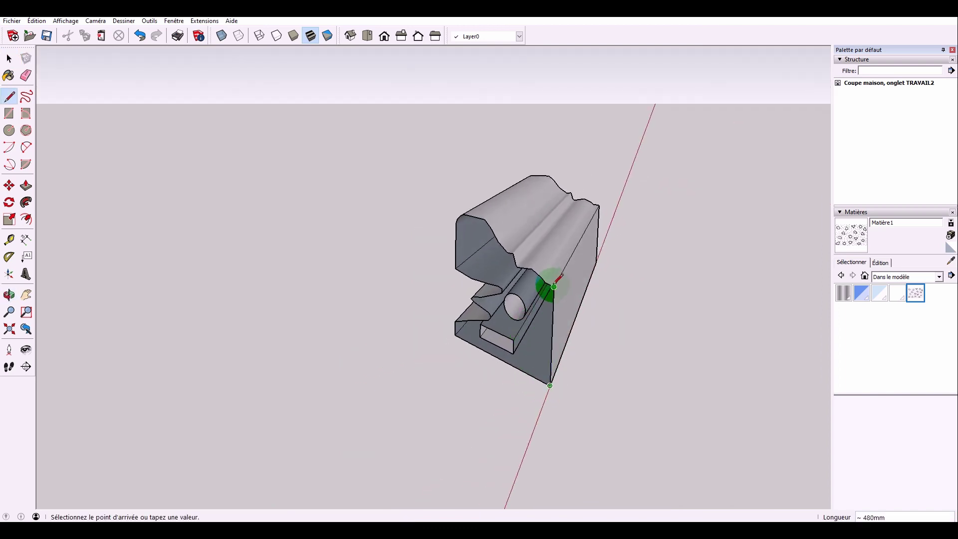
pyautogui.click(553, 286)
pyautogui.press('space')
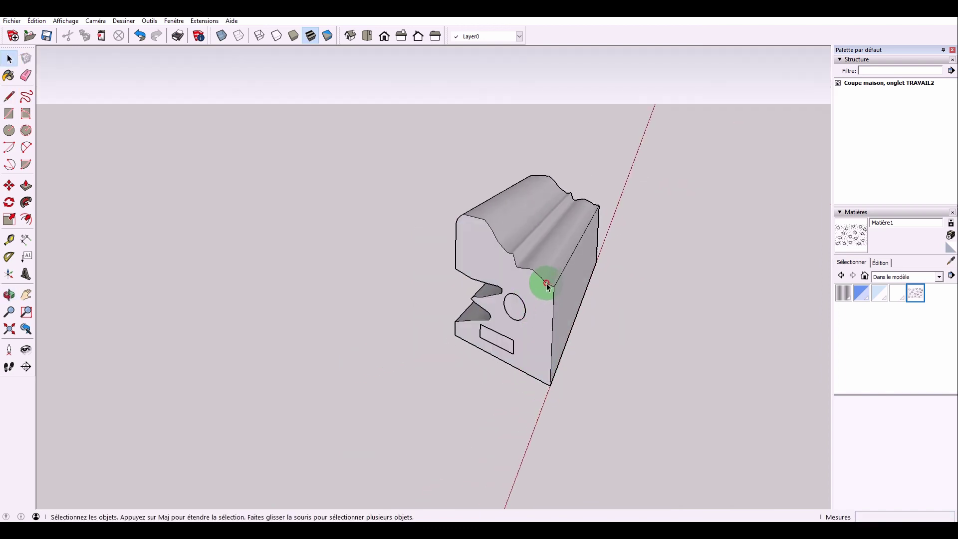
pyautogui.doubleClick(497, 324)
pyautogui.scroll(2, 519, 301)
pyautogui.rightClick(540, 299)
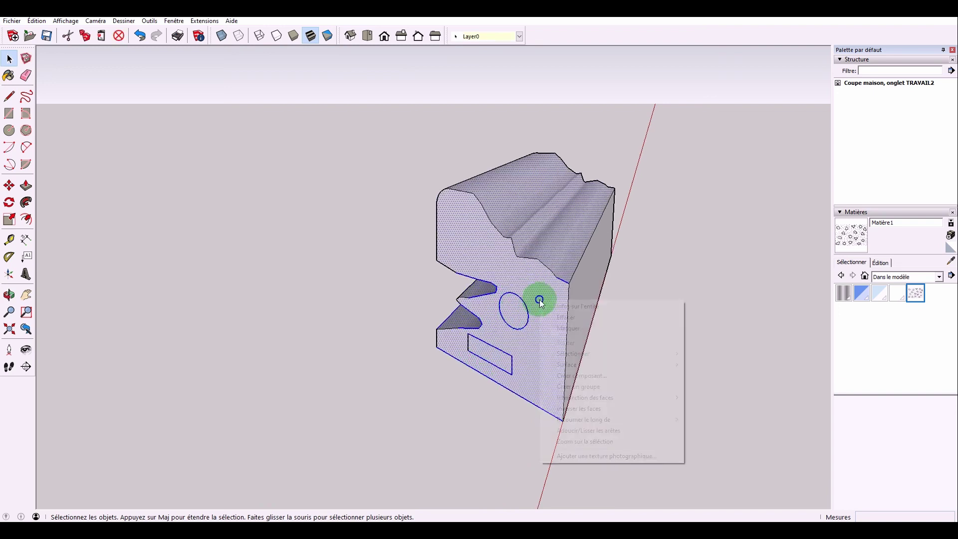
pyautogui.moveTo(585, 397)
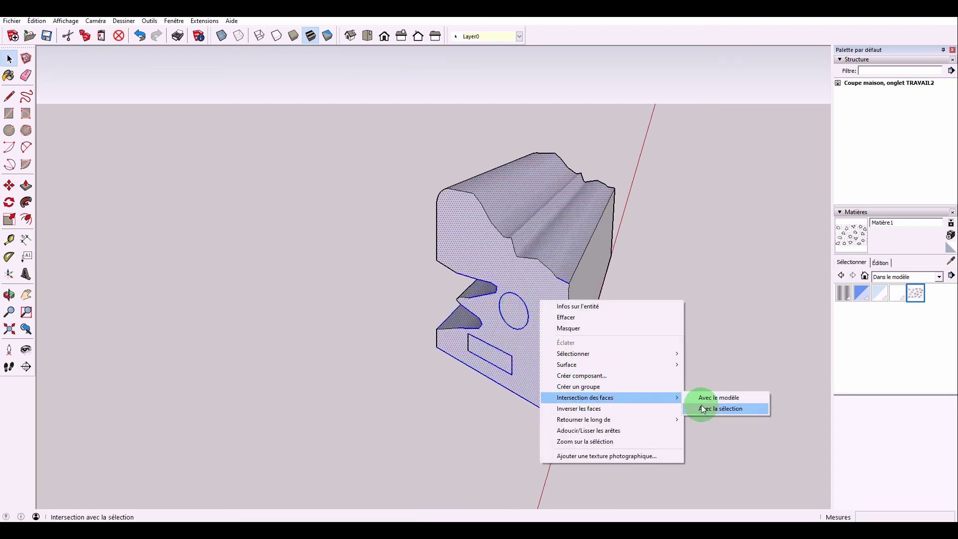
pyautogui.click(701, 407)
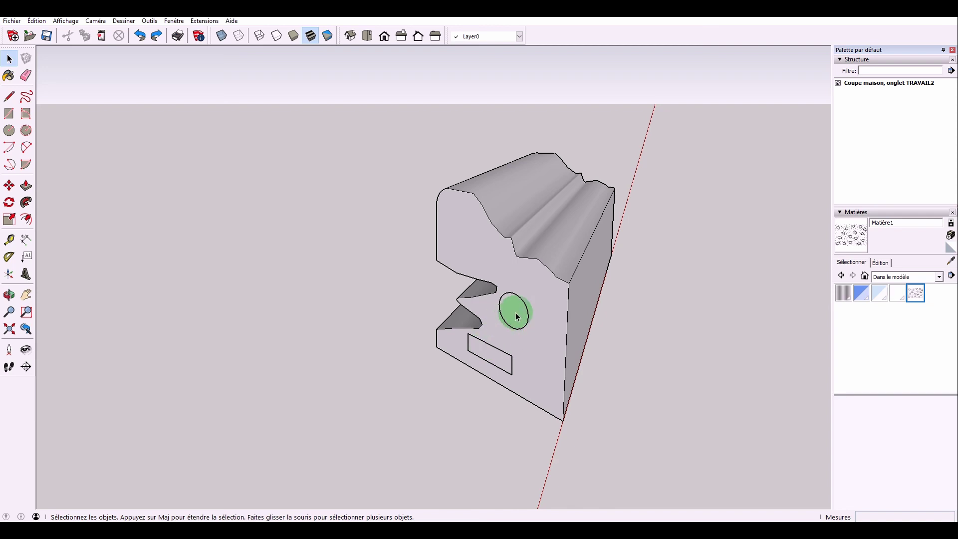
# Draw the missing side of the rectangle on the end profile.
pyautogui.press('l')
pyautogui.scroll(1, 518, 350)
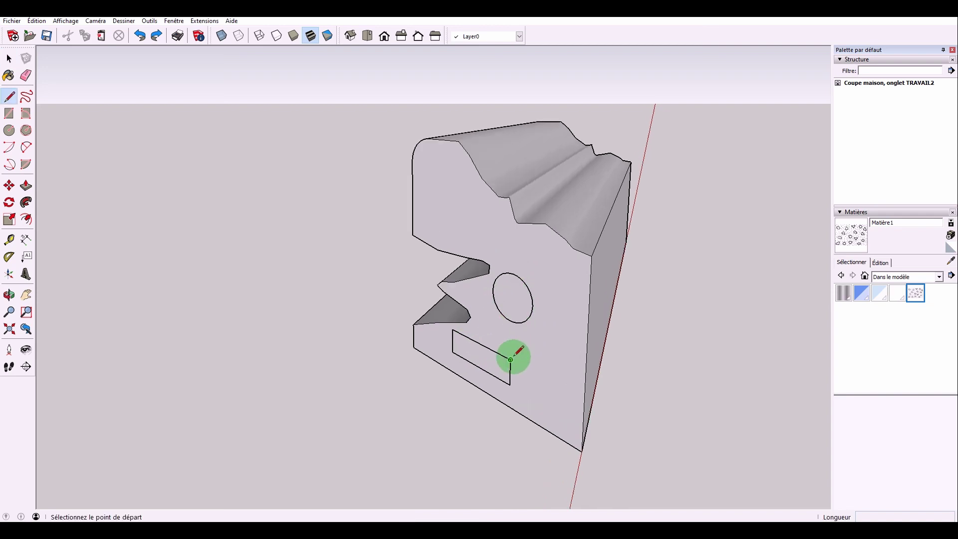
pyautogui.click(510, 360)
pyautogui.click(510, 384)
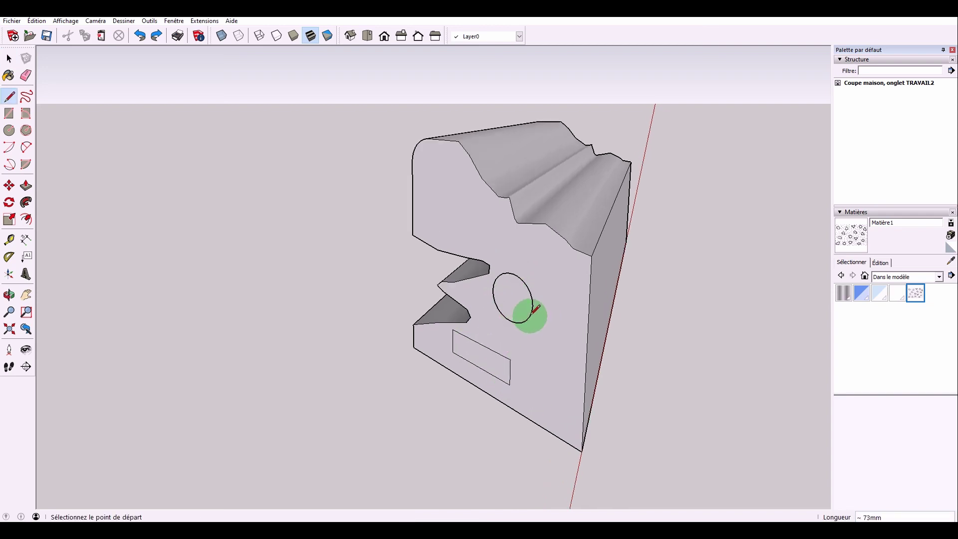
pyautogui.scroll(1, 538, 301)
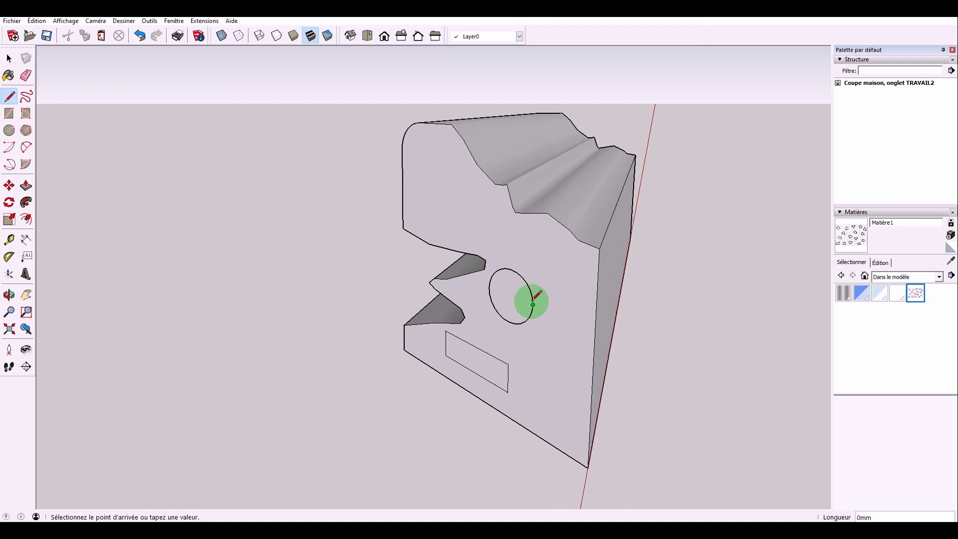
# Delete the oval and rectangle faces, then view the molding lengthwise.
pyautogui.press('space')
pyautogui.click(516, 293)
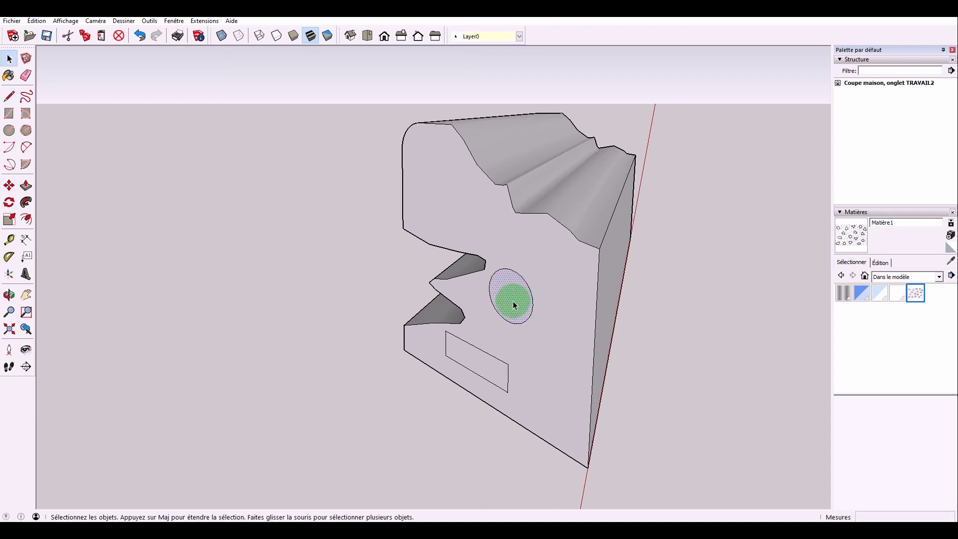
pyautogui.press('Delete')
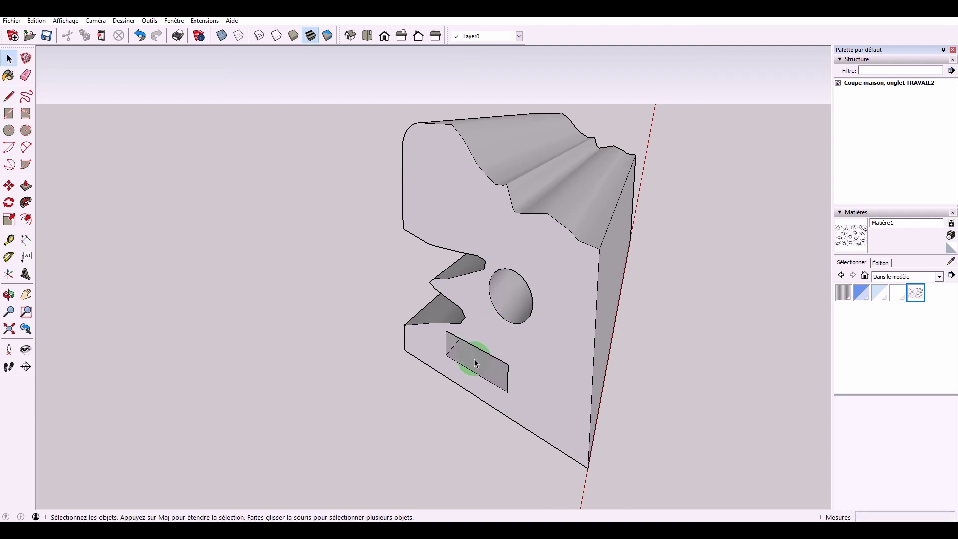
pyautogui.scroll(-2, 474, 358)
pyautogui.scroll(-2, 474, 359)
pyautogui.moveTo(505, 330)
pyautogui.mouseDown(button='middle')
pyautogui.moveTo(552, 312)
pyautogui.moveTo(391, 336)
pyautogui.moveTo(473, 314)
pyautogui.moveTo(352, 341)
pyautogui.moveTo(515, 325)
pyautogui.moveTo(436, 329)
pyautogui.mouseUp(button='middle')
# Copy the molding, mirror the copy, and butt it against the original.
pyautogui.tripleClick(437, 330)
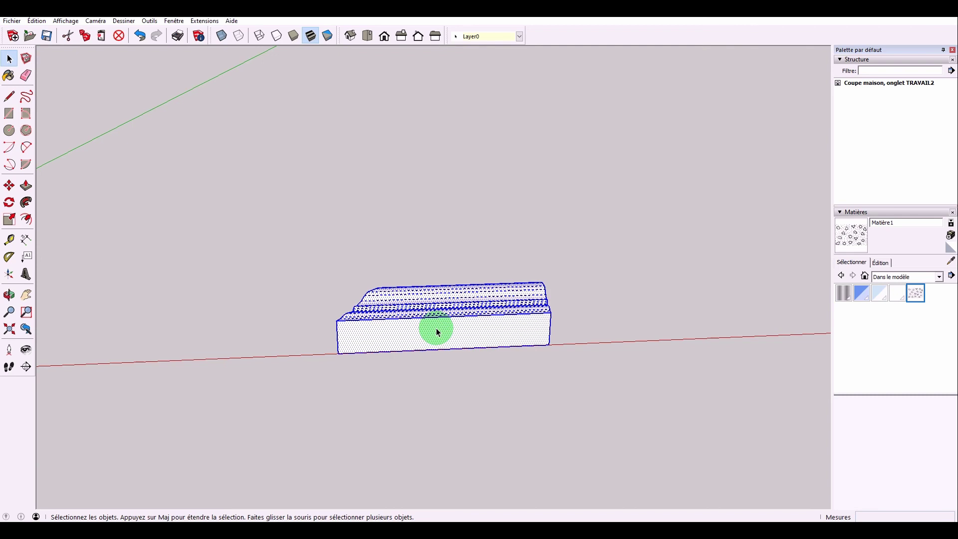
pyautogui.press('m')
pyautogui.press('ctrl')
pyautogui.click(434, 330)
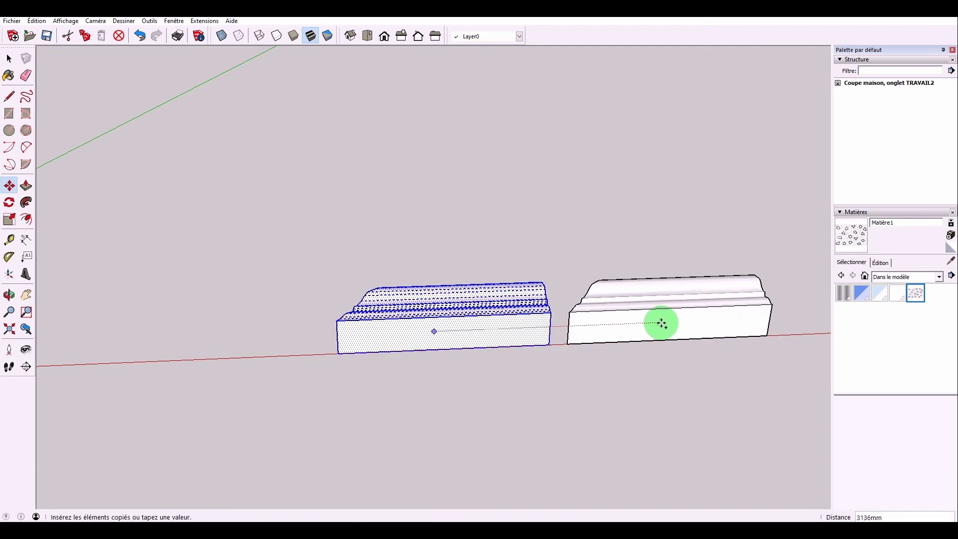
pyautogui.click(662, 323)
pyautogui.rightClick(606, 330)
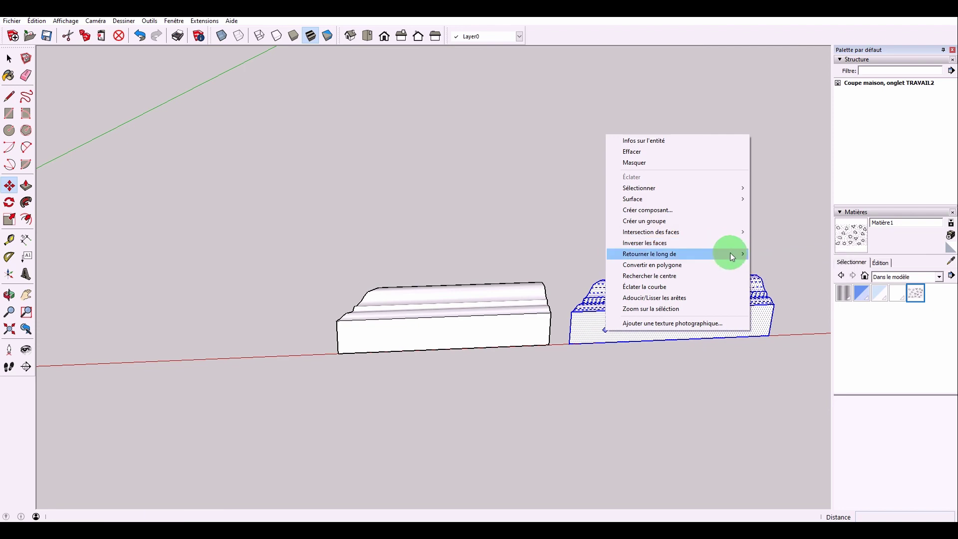
pyautogui.moveTo(677, 254)
pyautogui.click(771, 254)
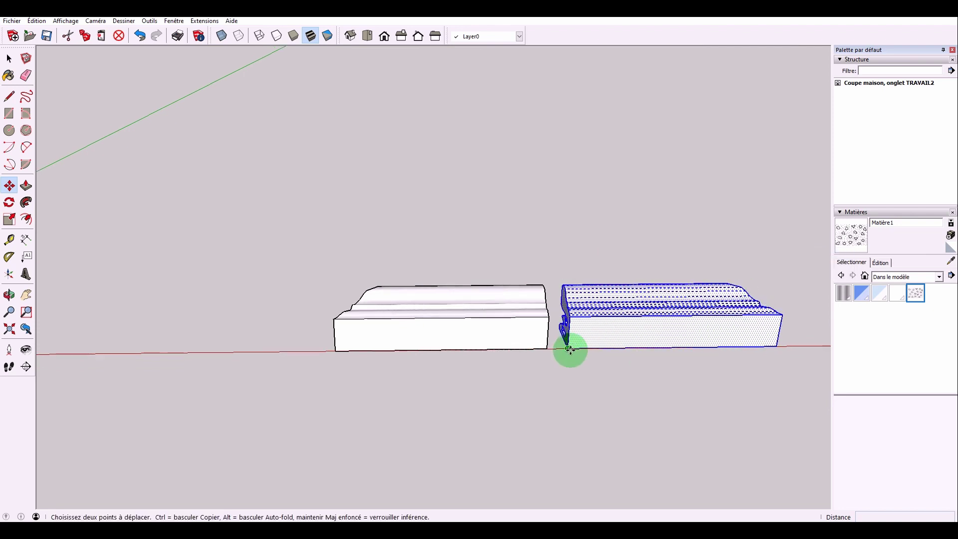
pyautogui.moveTo(569, 349)
pyautogui.mouseDown()
pyautogui.moveTo(527, 276)
pyautogui.moveTo(549, 329)
pyautogui.mouseUp()
# Delete the seam edge so the two pieces merge into one molding.
pyautogui.press('space')
pyautogui.moveTo(587, 374); pyautogui.dragTo(587, 374)
pyautogui.press('Delete')
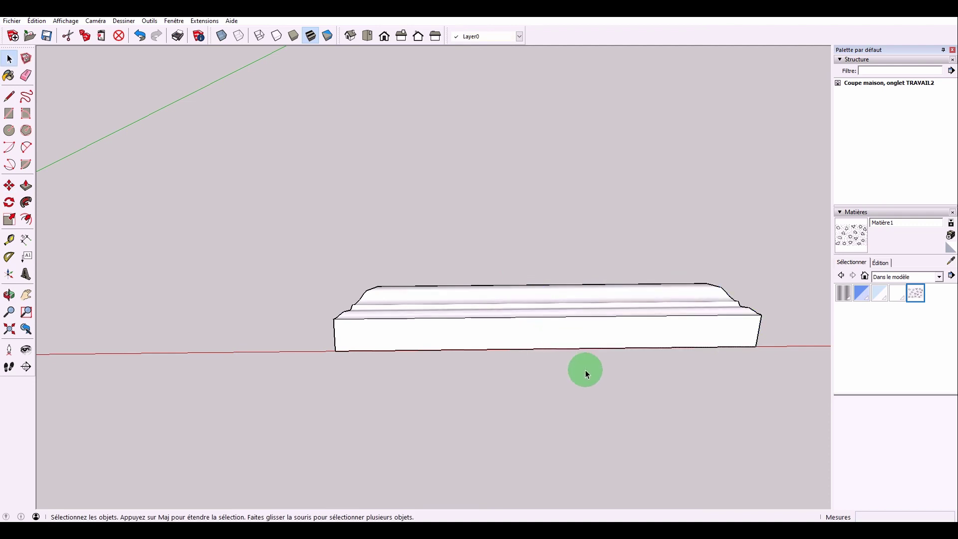
pyautogui.moveTo(572, 335)
pyautogui.mouseDown(button='middle')
pyautogui.moveTo(459, 325)
pyautogui.moveTo(406, 331)
pyautogui.mouseUp(button='middle')
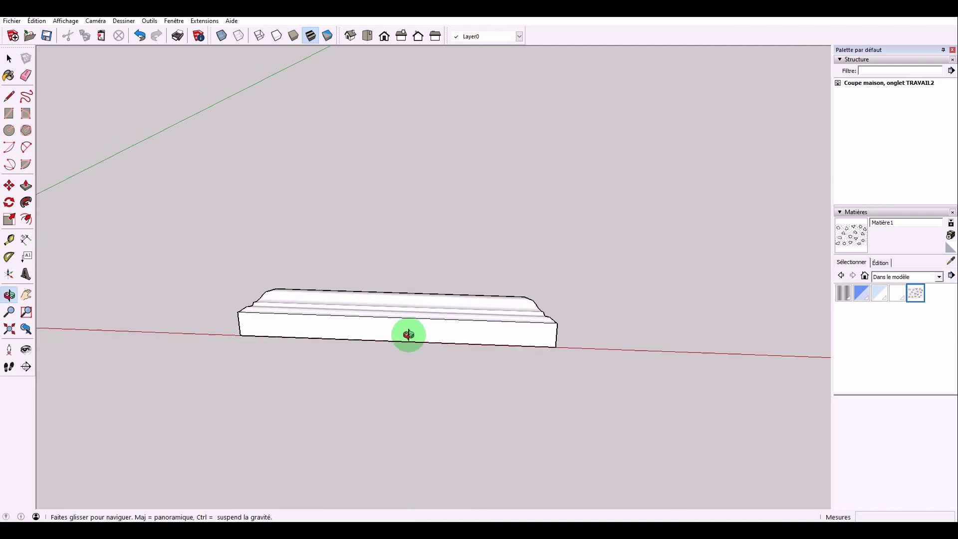
# Shorten the molding by moving its right end inward.
pyautogui.moveTo(491, 270); pyautogui.dragTo(597, 381)
pyautogui.press('m')
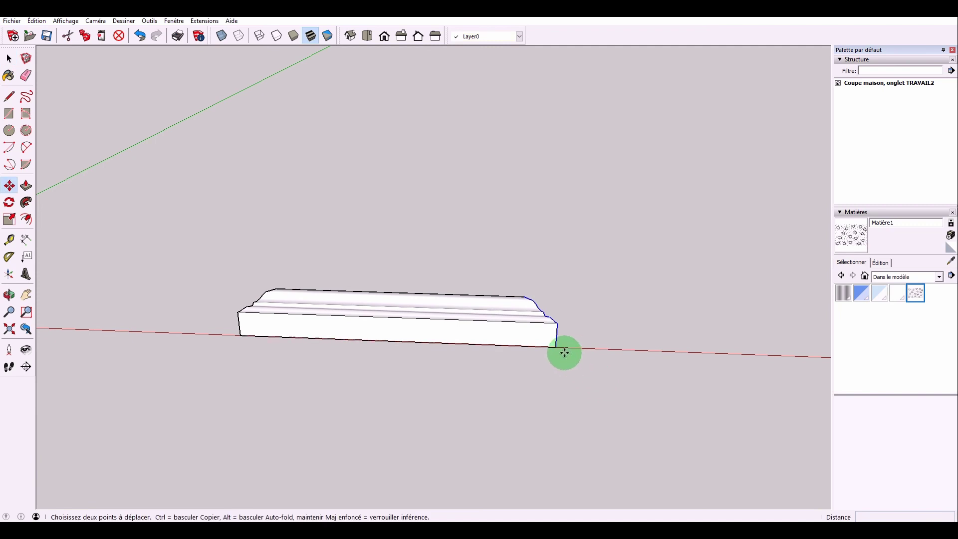
pyautogui.moveTo(556, 348); pyautogui.dragTo(438, 340)
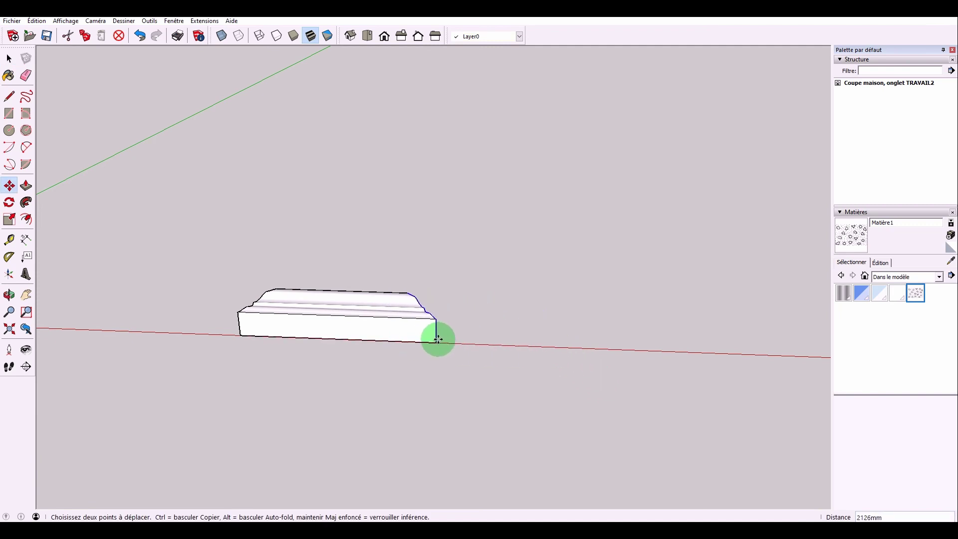
pyautogui.press('space')
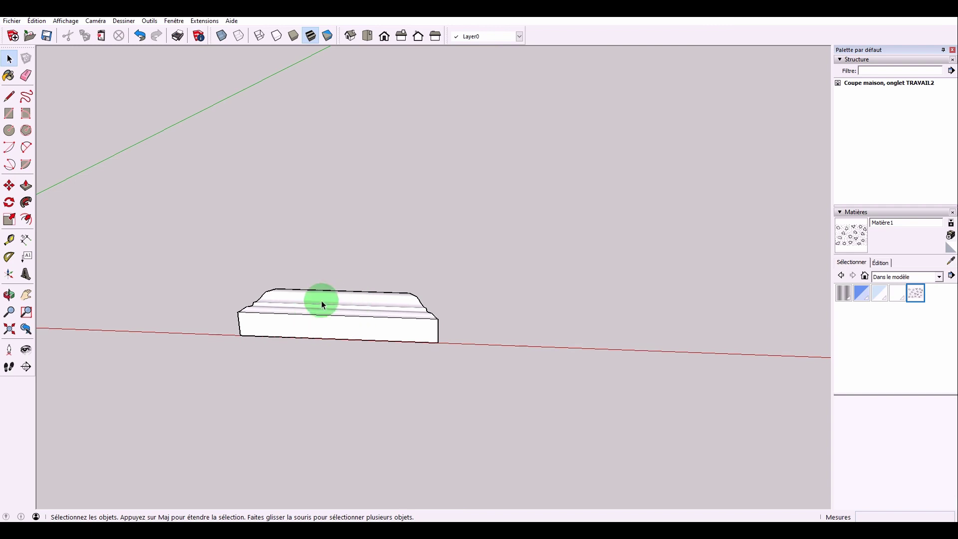
pyautogui.tripleClick(333, 325)
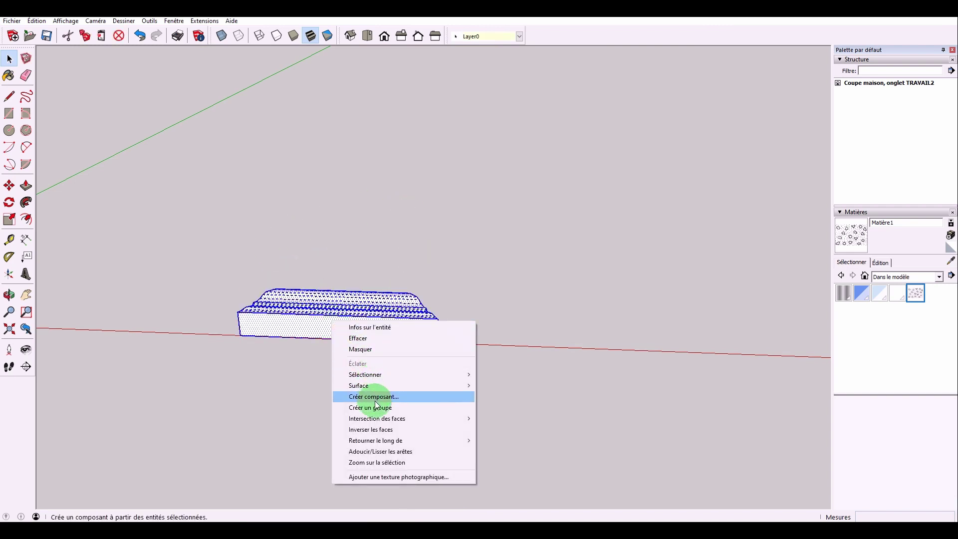
# Turn the molding into a single group and orbit to face its end profile.
pyautogui.click(376, 406)
pyautogui.click(375, 250)
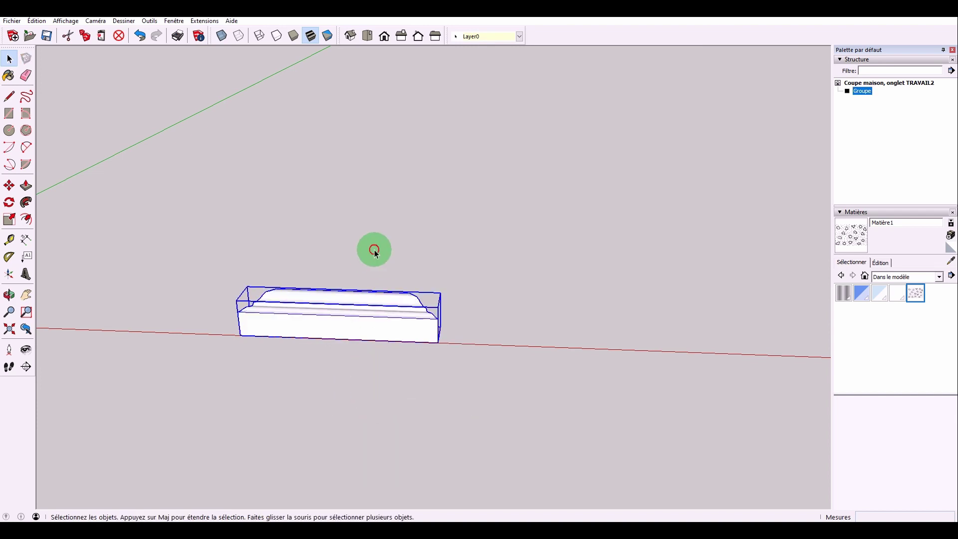
pyautogui.moveTo(374, 250); pyautogui.dragTo(606, 265, button='middle')
pyautogui.moveTo(488, 303); pyautogui.dragTo(603, 203, button='middle')
# With the Tape Measure active, orbit to look down on the molding for diagonal guides.
pyautogui.press('t')
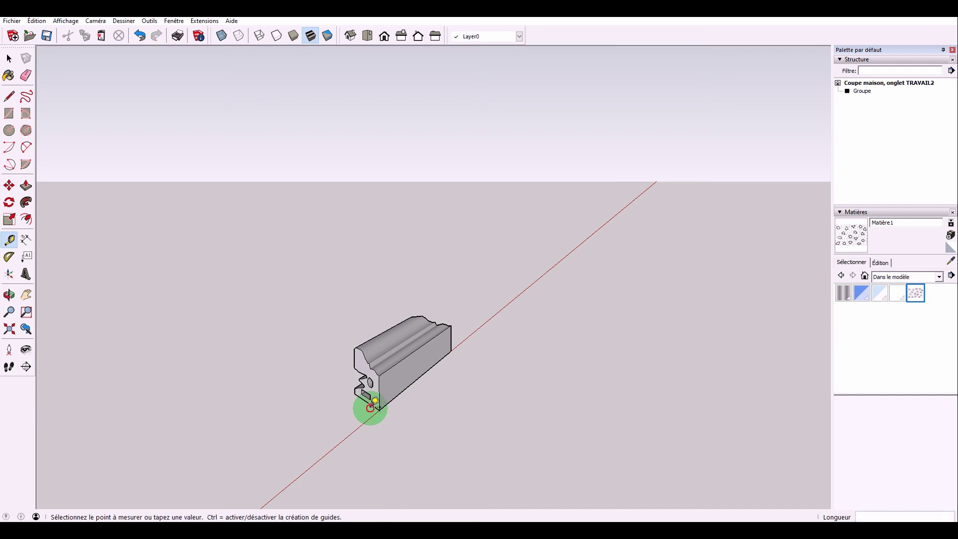
pyautogui.moveTo(370, 403); pyautogui.dragTo(427, 360, button='middle')
pyautogui.moveTo(336, 368); pyautogui.dragTo(199, 319, button='middle')
pyautogui.moveTo(435, 294)
pyautogui.mouseDown(button='middle')
pyautogui.moveTo(289, 349)
pyautogui.moveTo(370, 400)
pyautogui.mouseUp(button='middle')
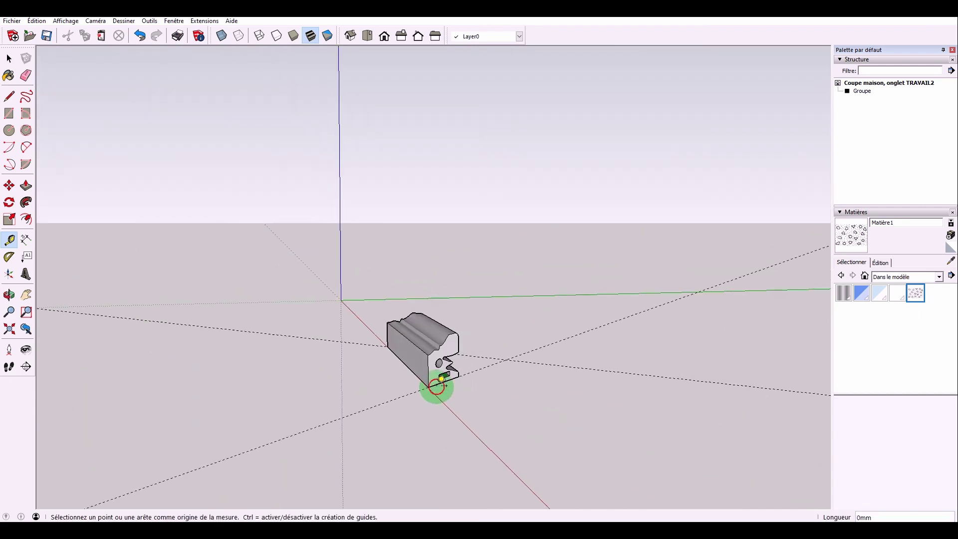
pyautogui.moveTo(441, 380)
pyautogui.mouseDown(button='middle')
pyautogui.moveTo(411, 389)
pyautogui.moveTo(467, 374)
pyautogui.moveTo(565, 472)
pyautogui.moveTo(472, 301)
pyautogui.mouseUp(button='middle')
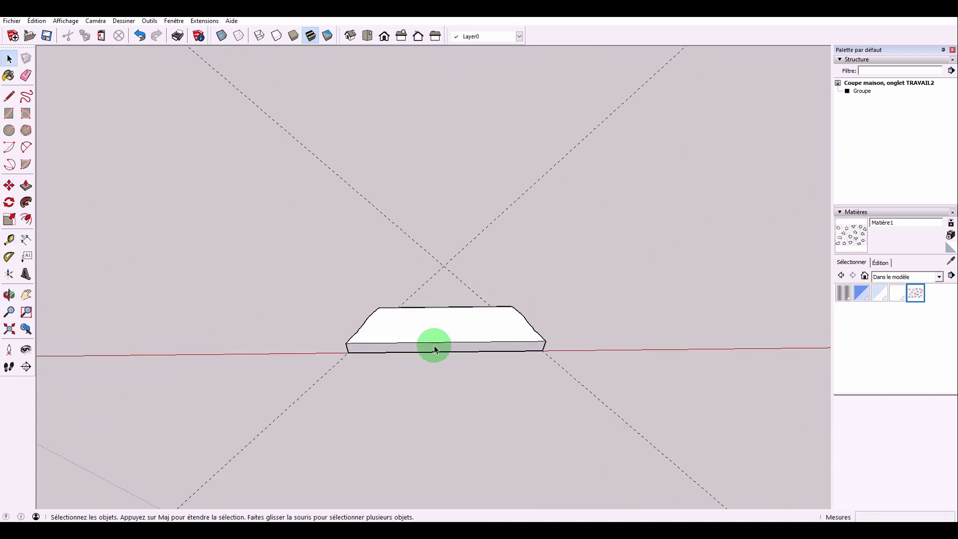
# Rotate three 90° copies of the molding group around the guide intersection.
pyautogui.click(433, 333)
pyautogui.press('q')
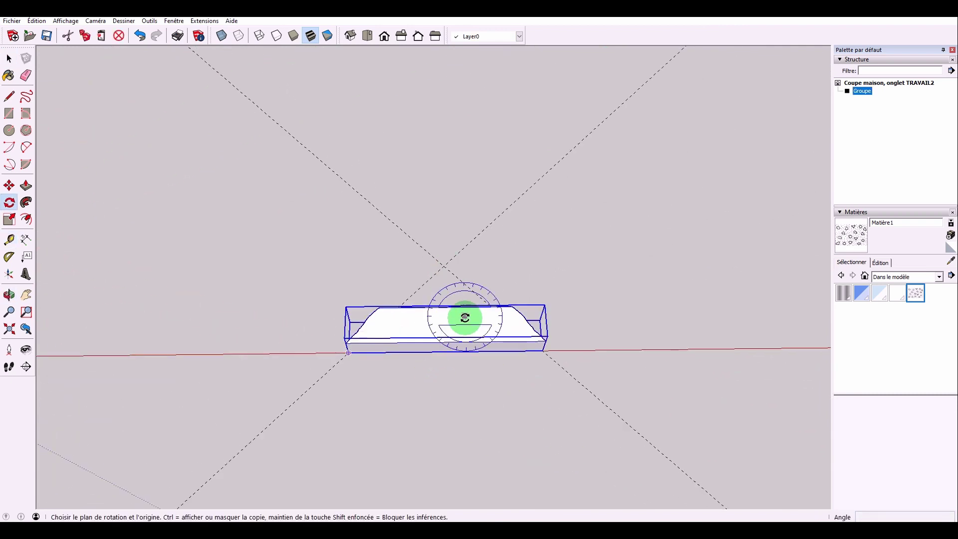
pyautogui.click(445, 267)
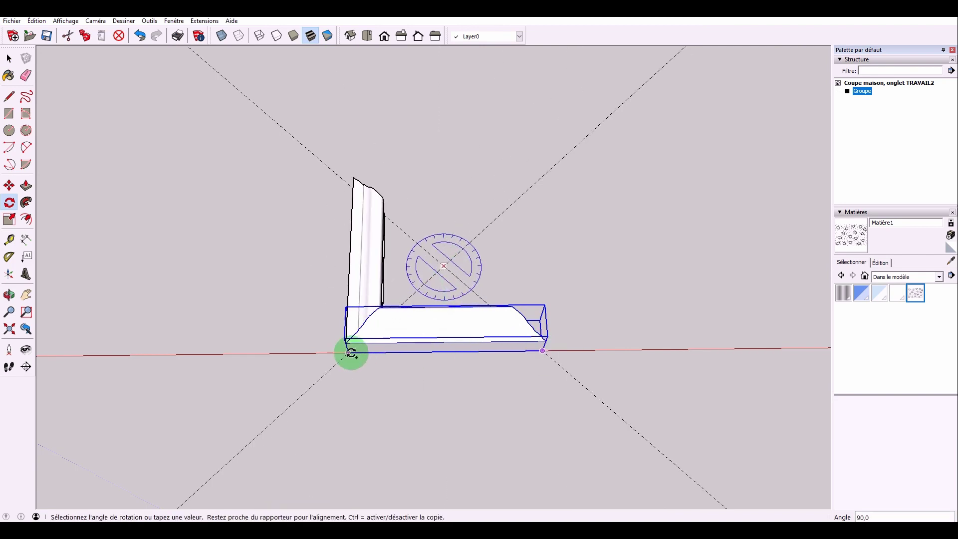
pyautogui.moveTo(547, 353); pyautogui.dragTo(348, 353)
pyautogui.write('*3')
pyautogui.press('Return')
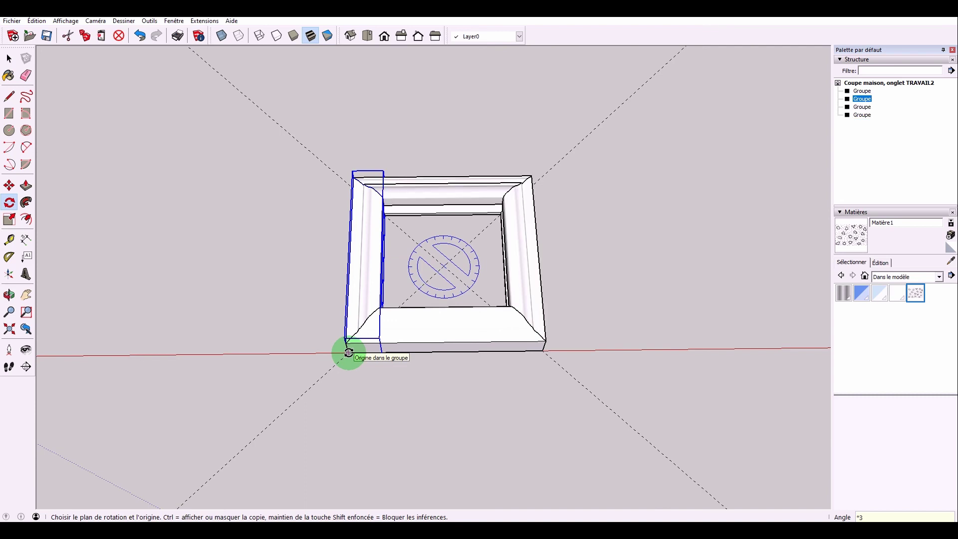
pyautogui.press('space')
pyautogui.click(602, 289)
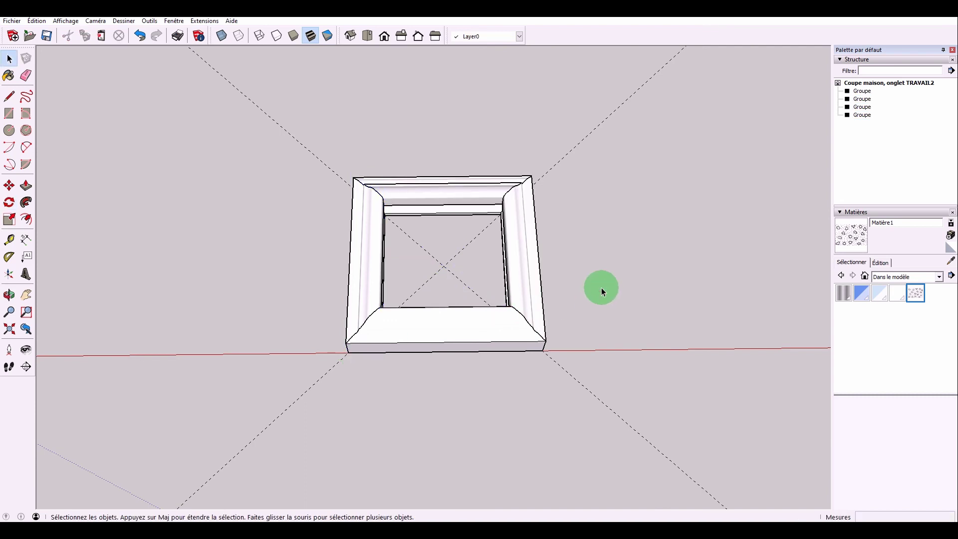
# Erase the diagonal guides and inspect the frame's back and left pieces.
pyautogui.press('e')
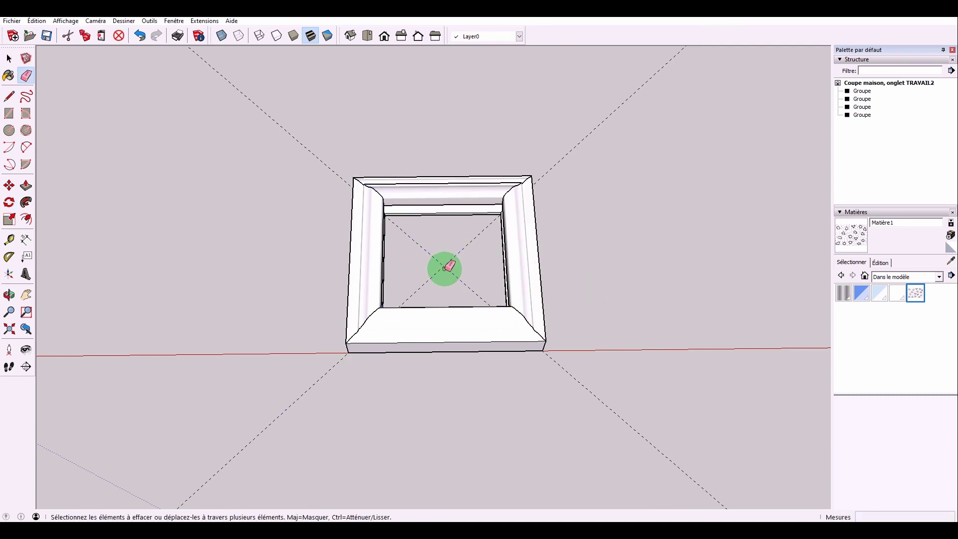
pyautogui.moveTo(606, 310)
pyautogui.mouseDown(button='middle')
pyautogui.moveTo(406, 306)
pyautogui.moveTo(465, 259)
pyautogui.mouseUp(button='middle')
pyautogui.press('space')
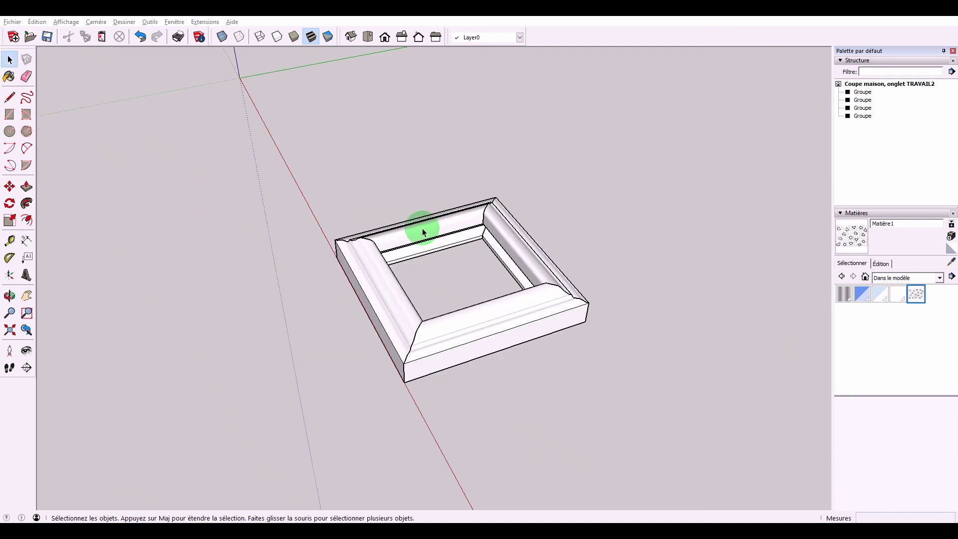
pyautogui.click(422, 229)
pyautogui.click(379, 287)
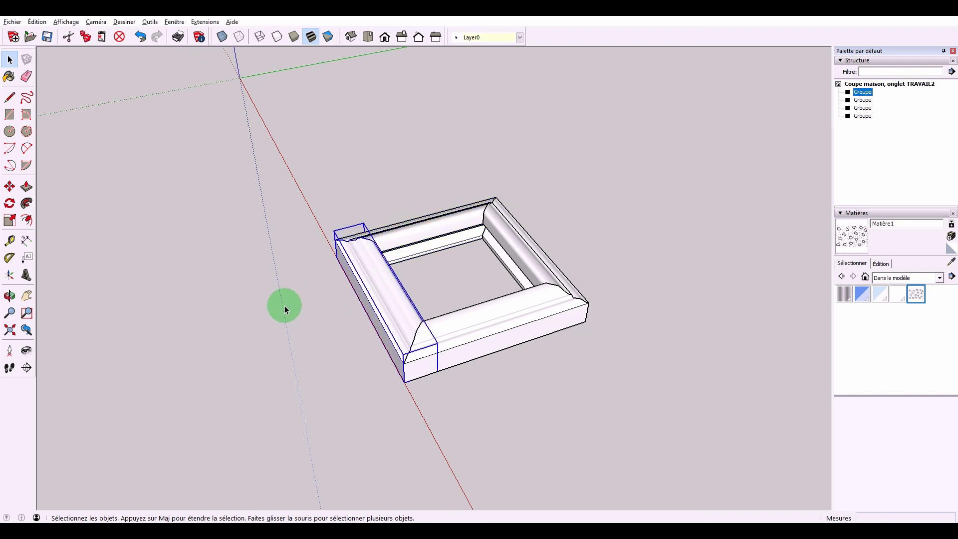
pyautogui.moveTo(285, 309); pyautogui.dragTo(616, 295, button='middle')
pyautogui.click(619, 297)
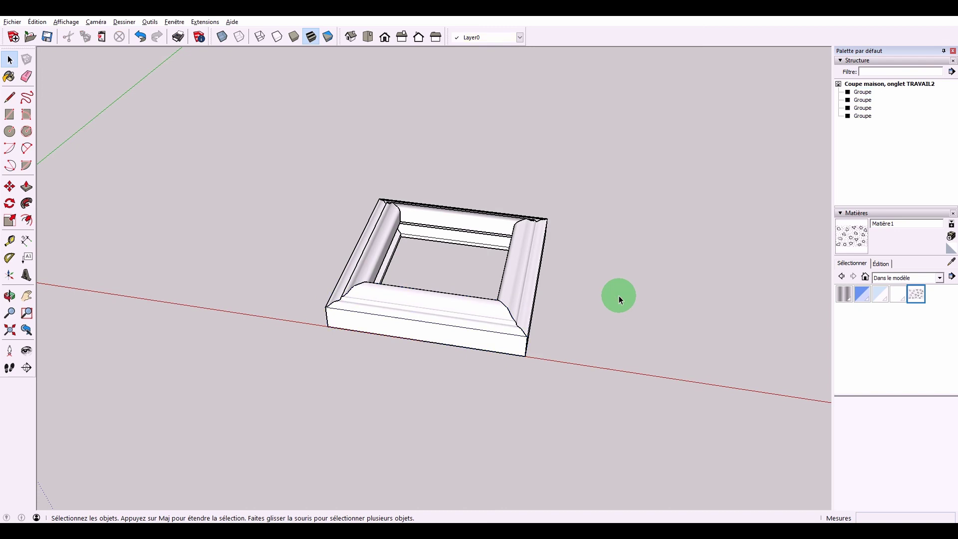